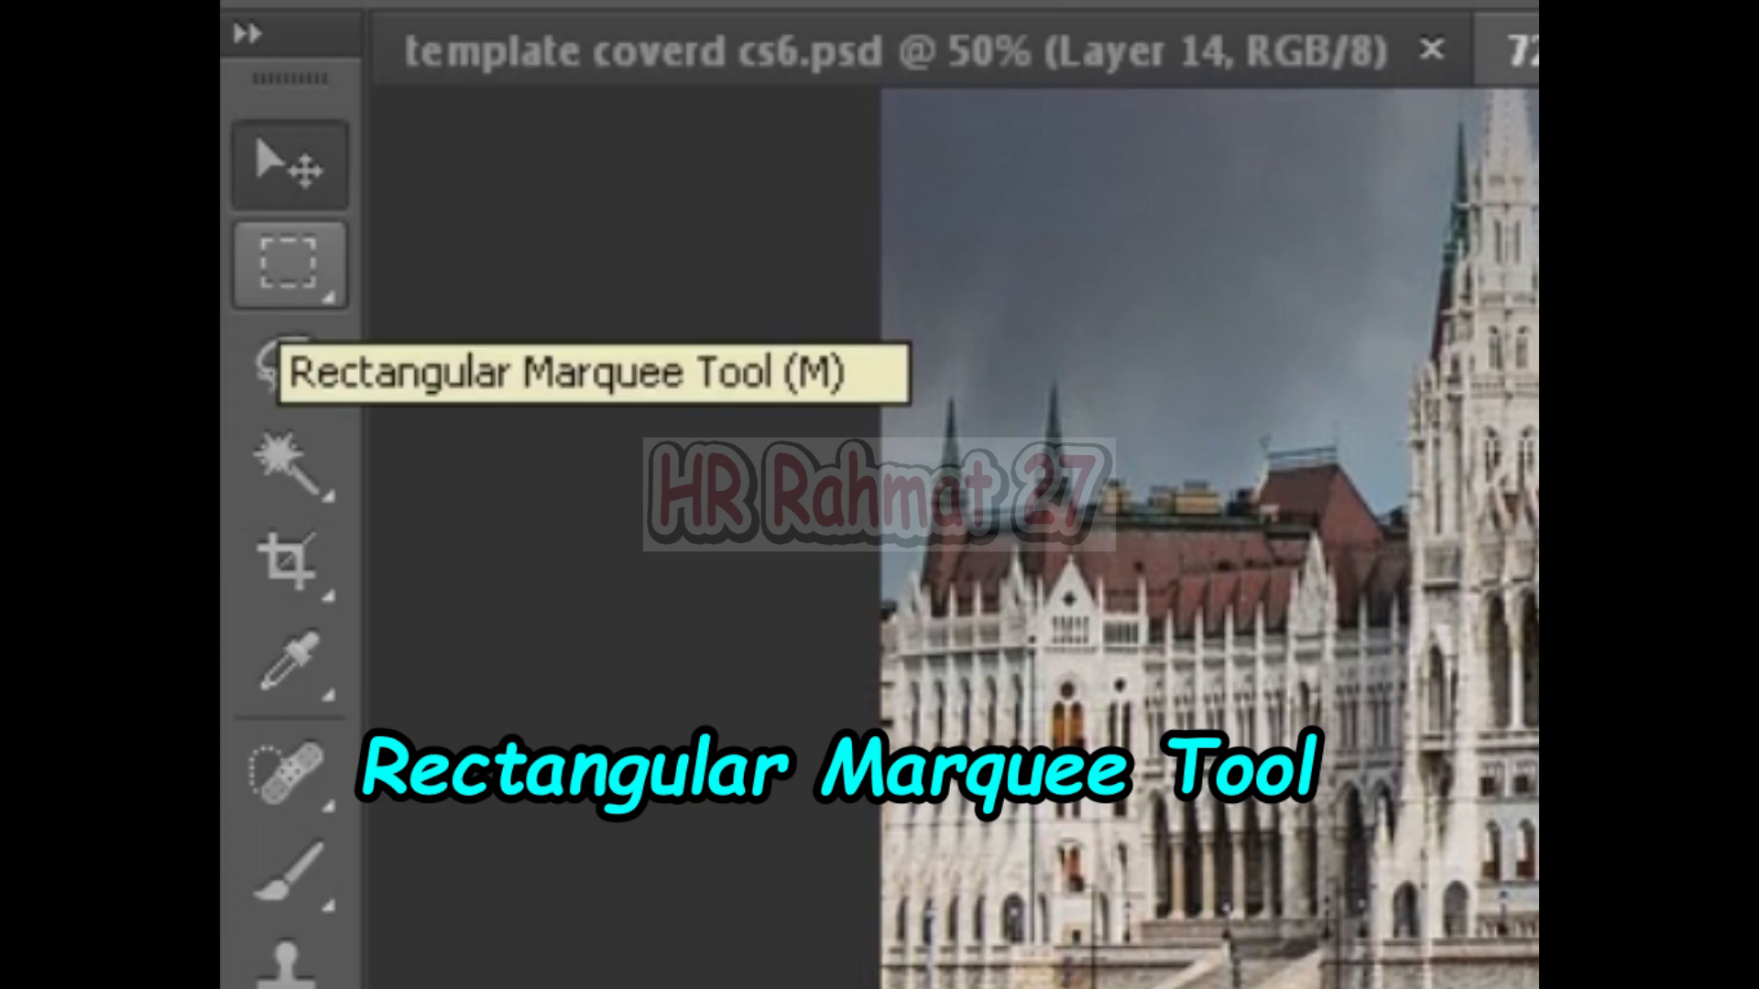
Step: Select the river water strip along the photo's lower edge with the Rectangular Marquee Tool
left_click(289, 263)
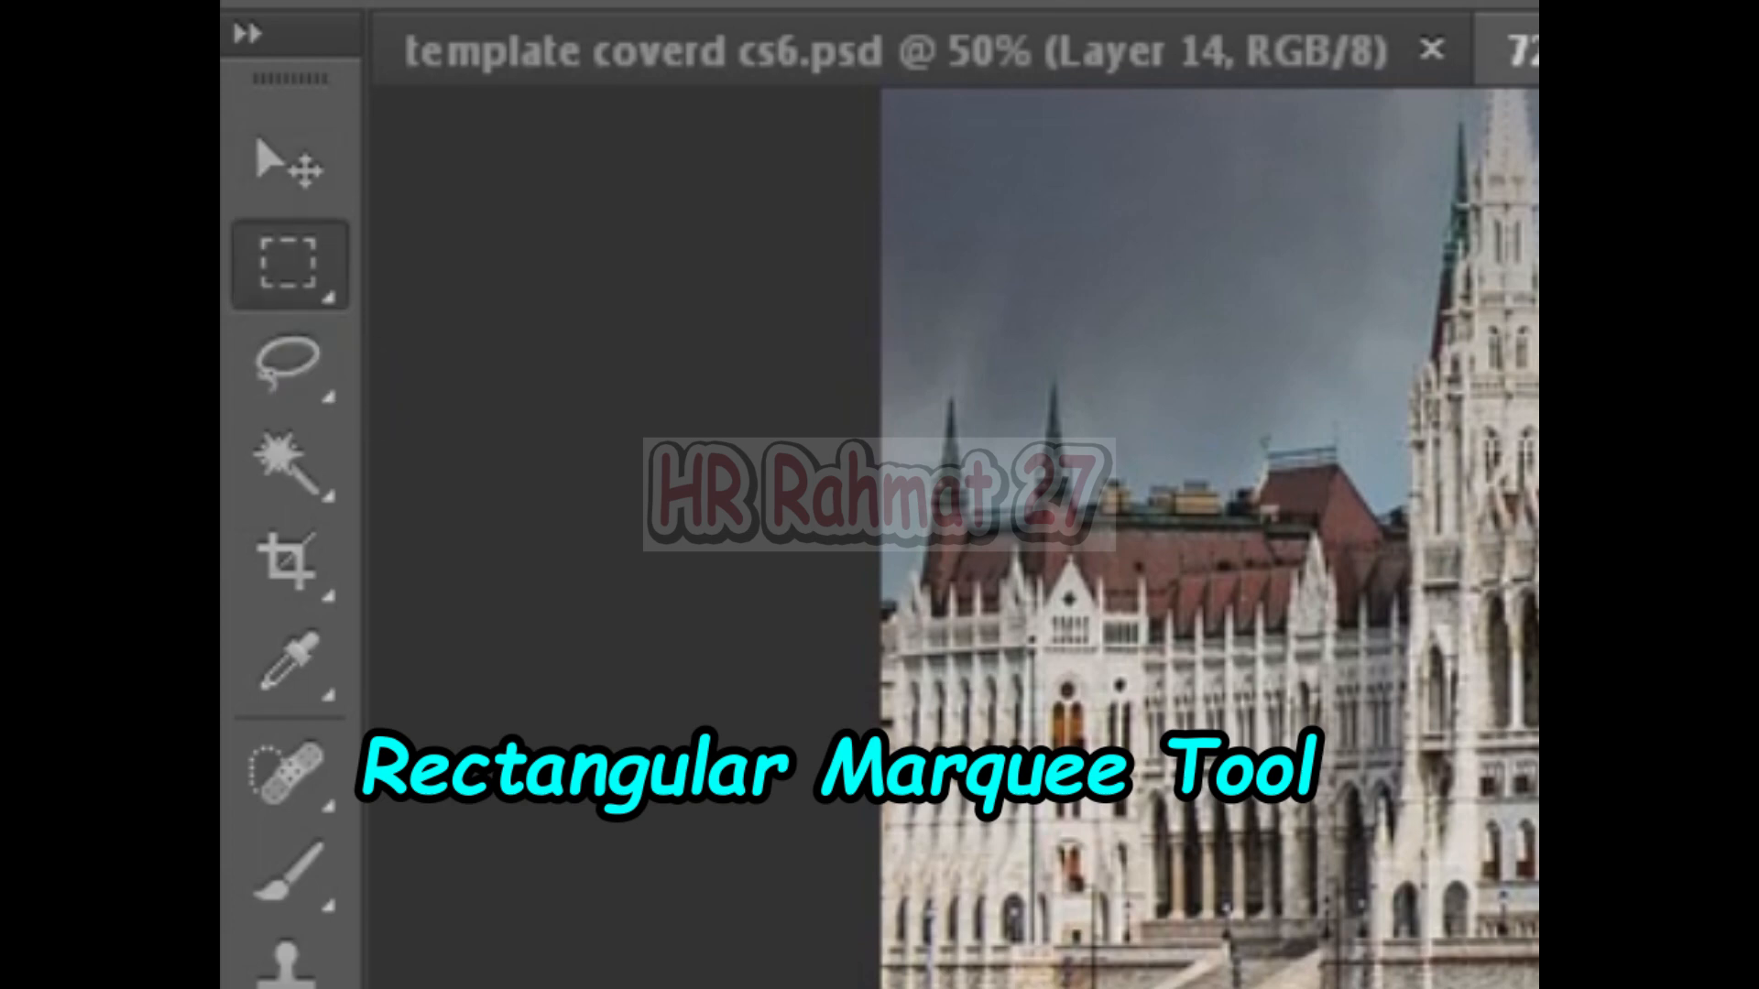
right_click(289, 264)
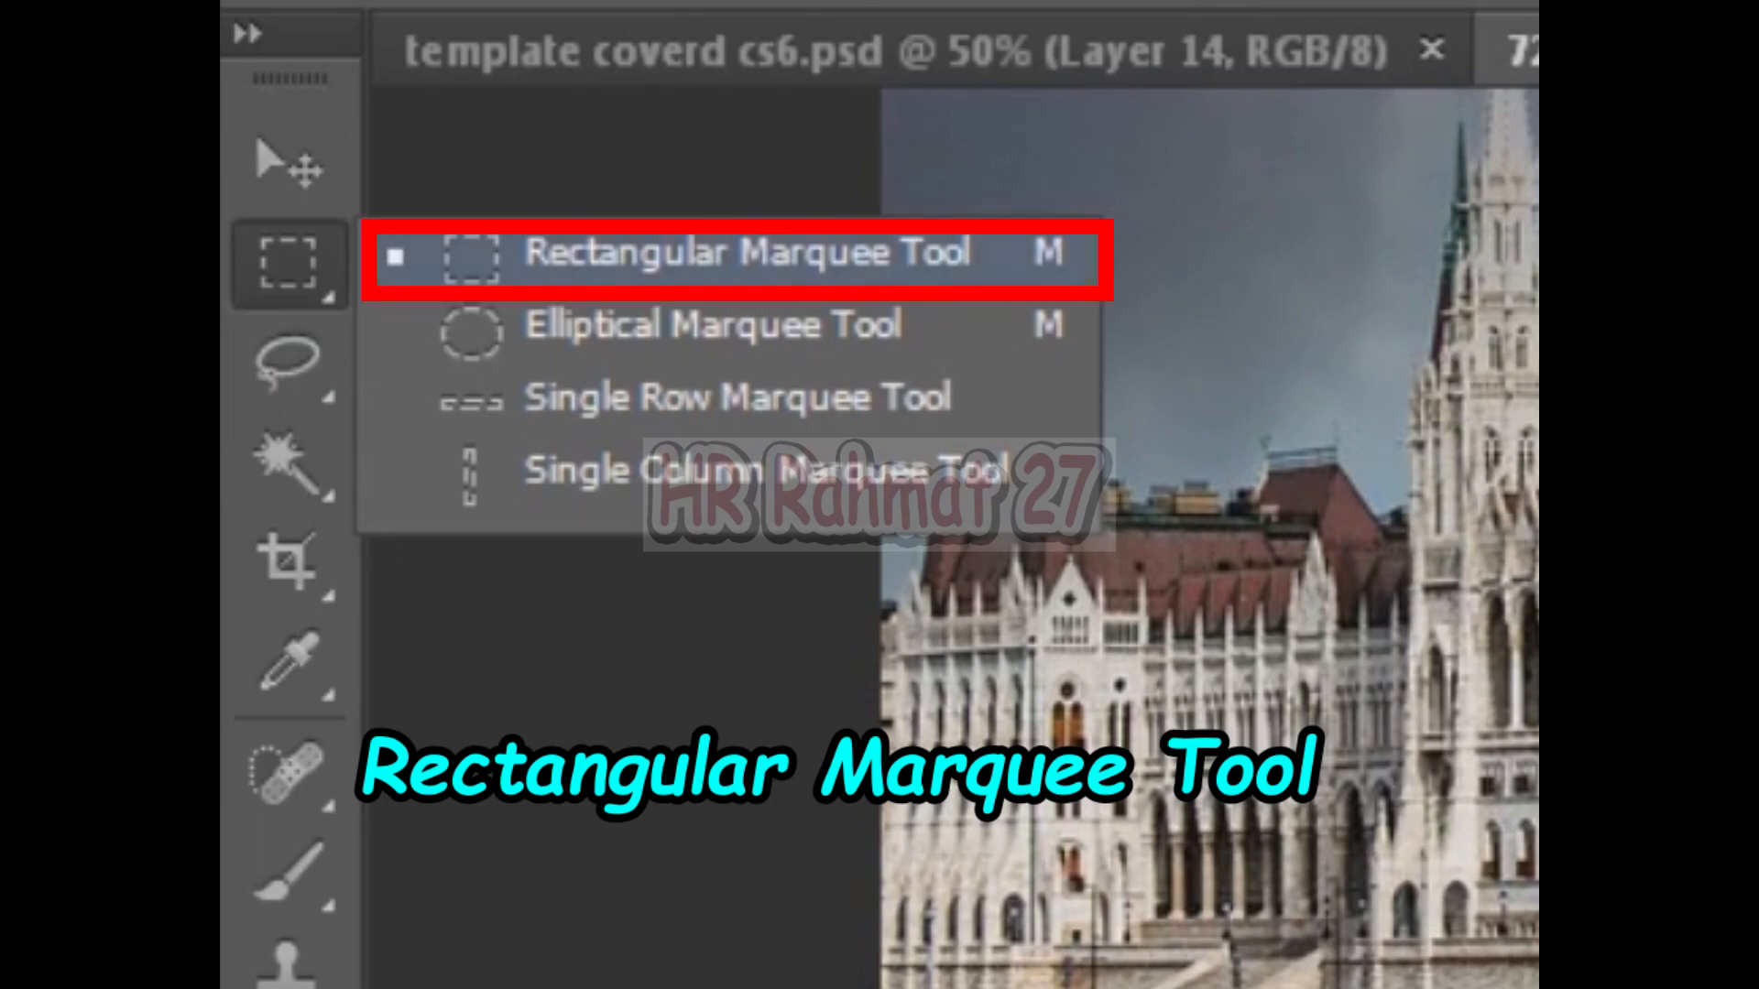
left_click(746, 253)
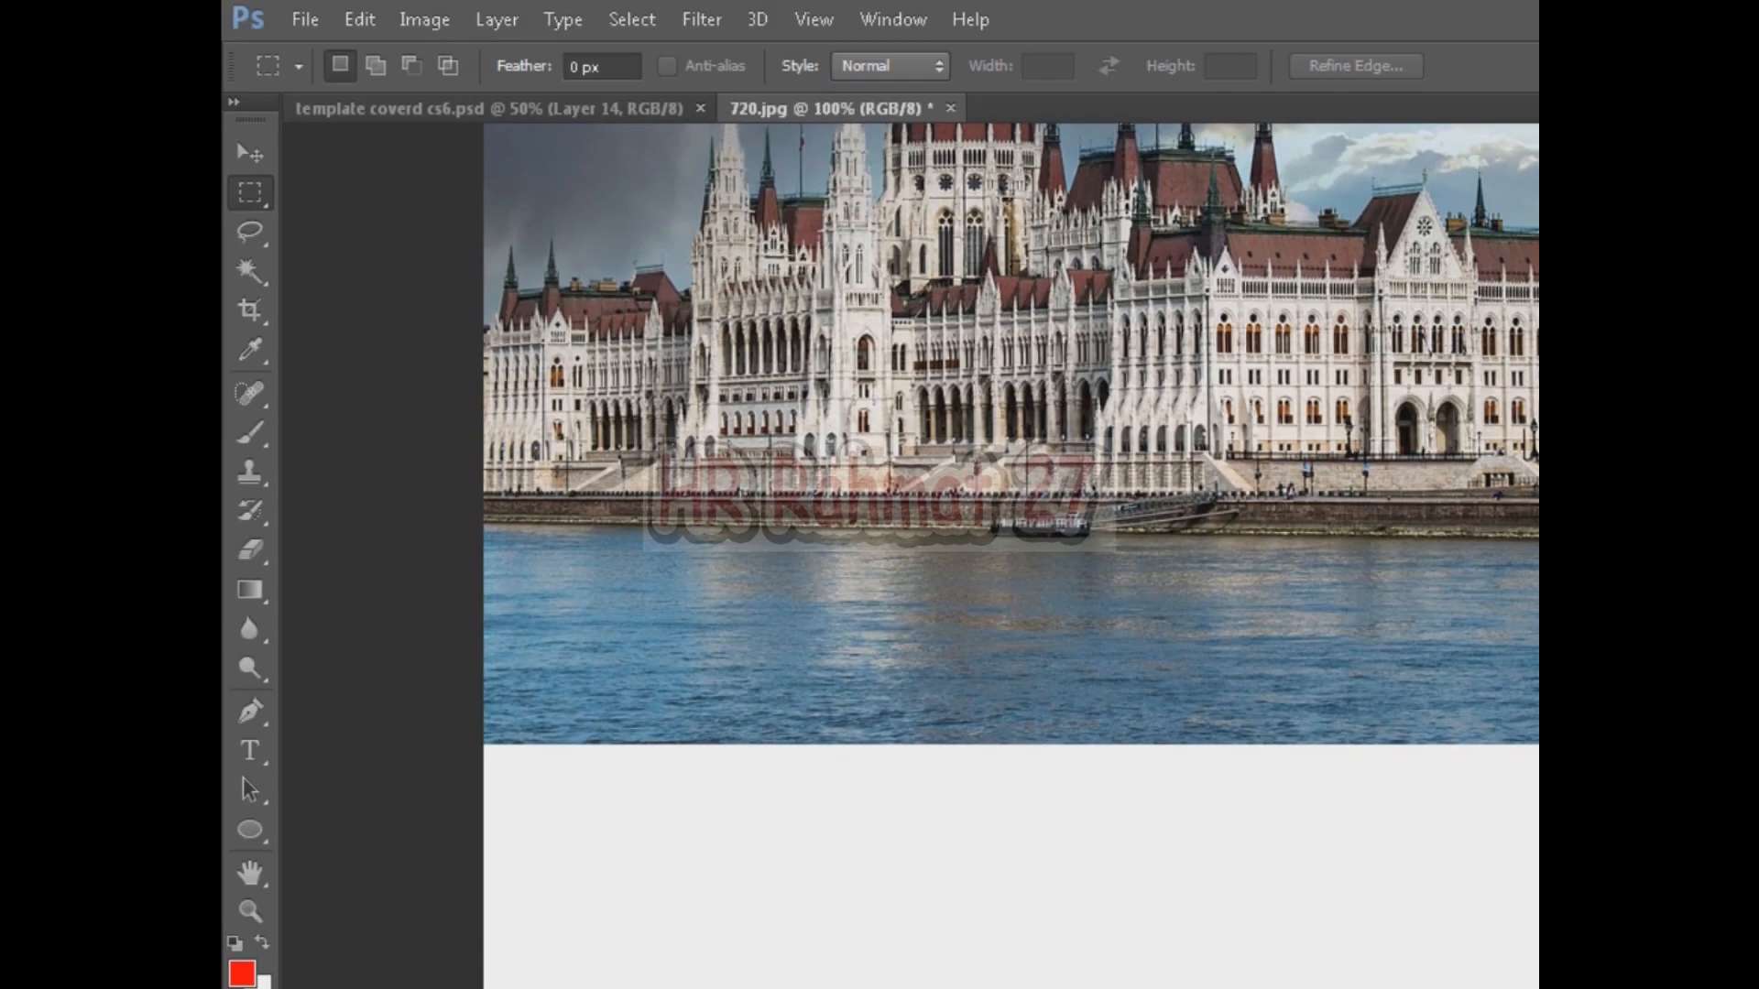
left_click_drag(431, 495, 1440, 643)
scroll(680, 310, "down", 4)
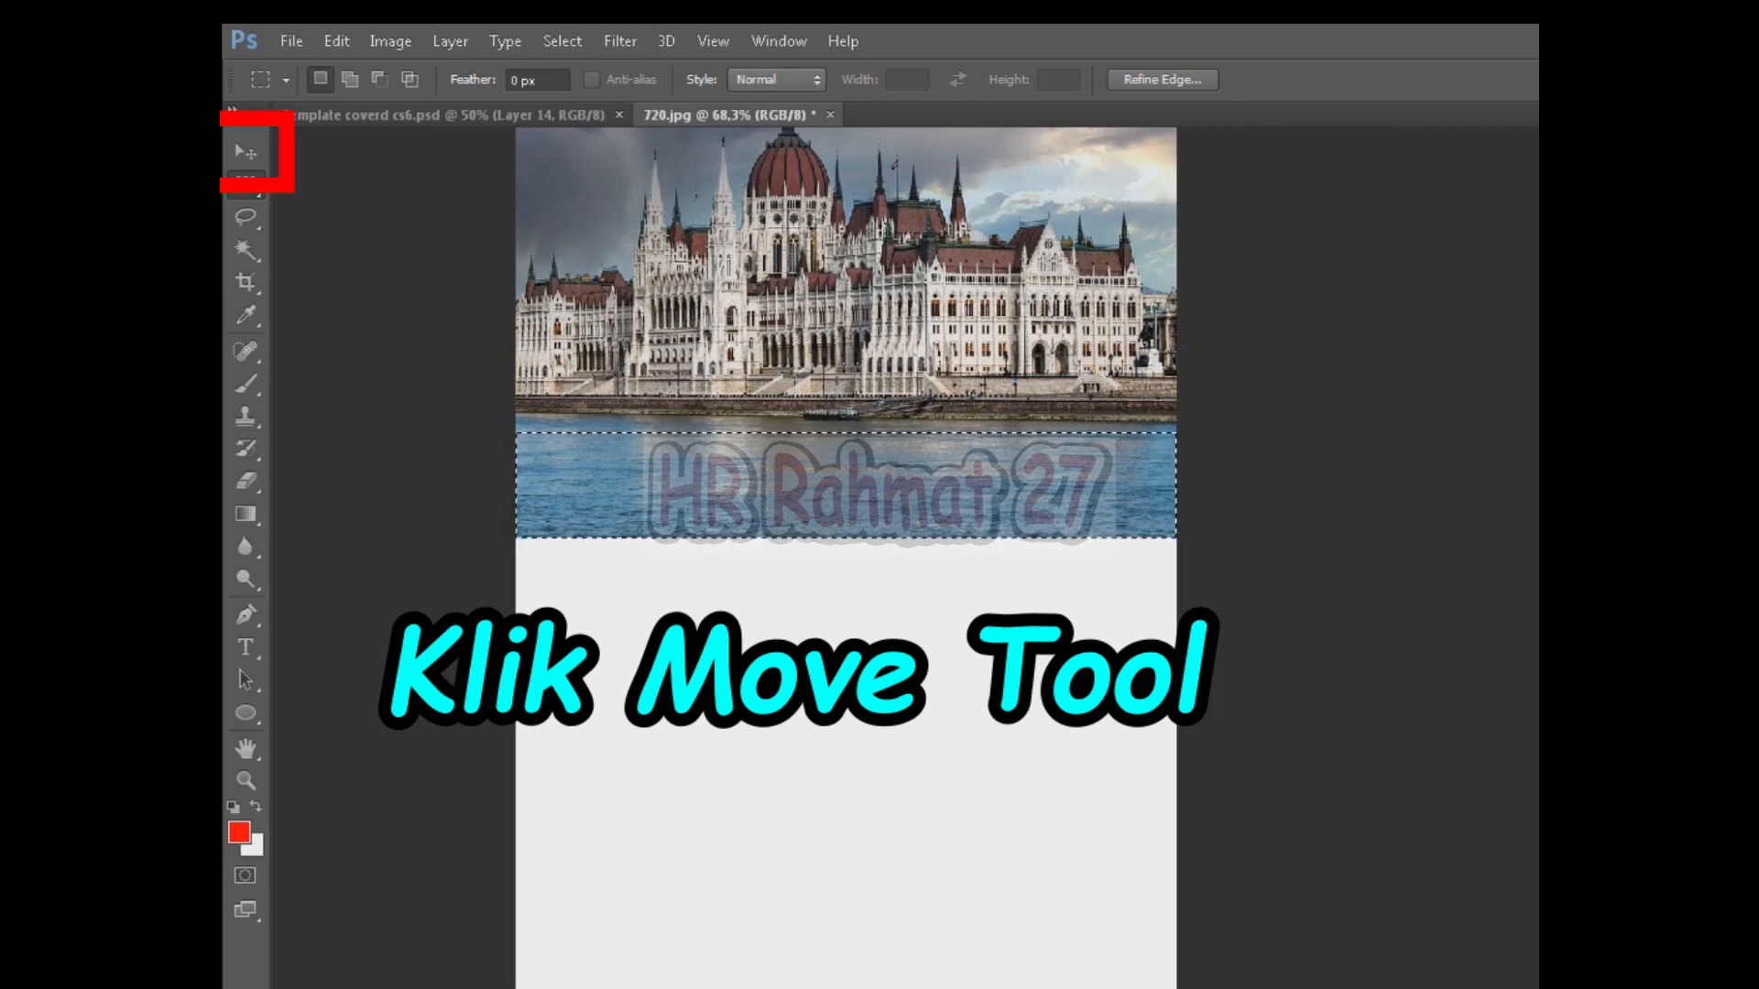
Step: Stretch the selected water strip downward over the blank canvas below the photo and remove the selection
left_click(245, 152)
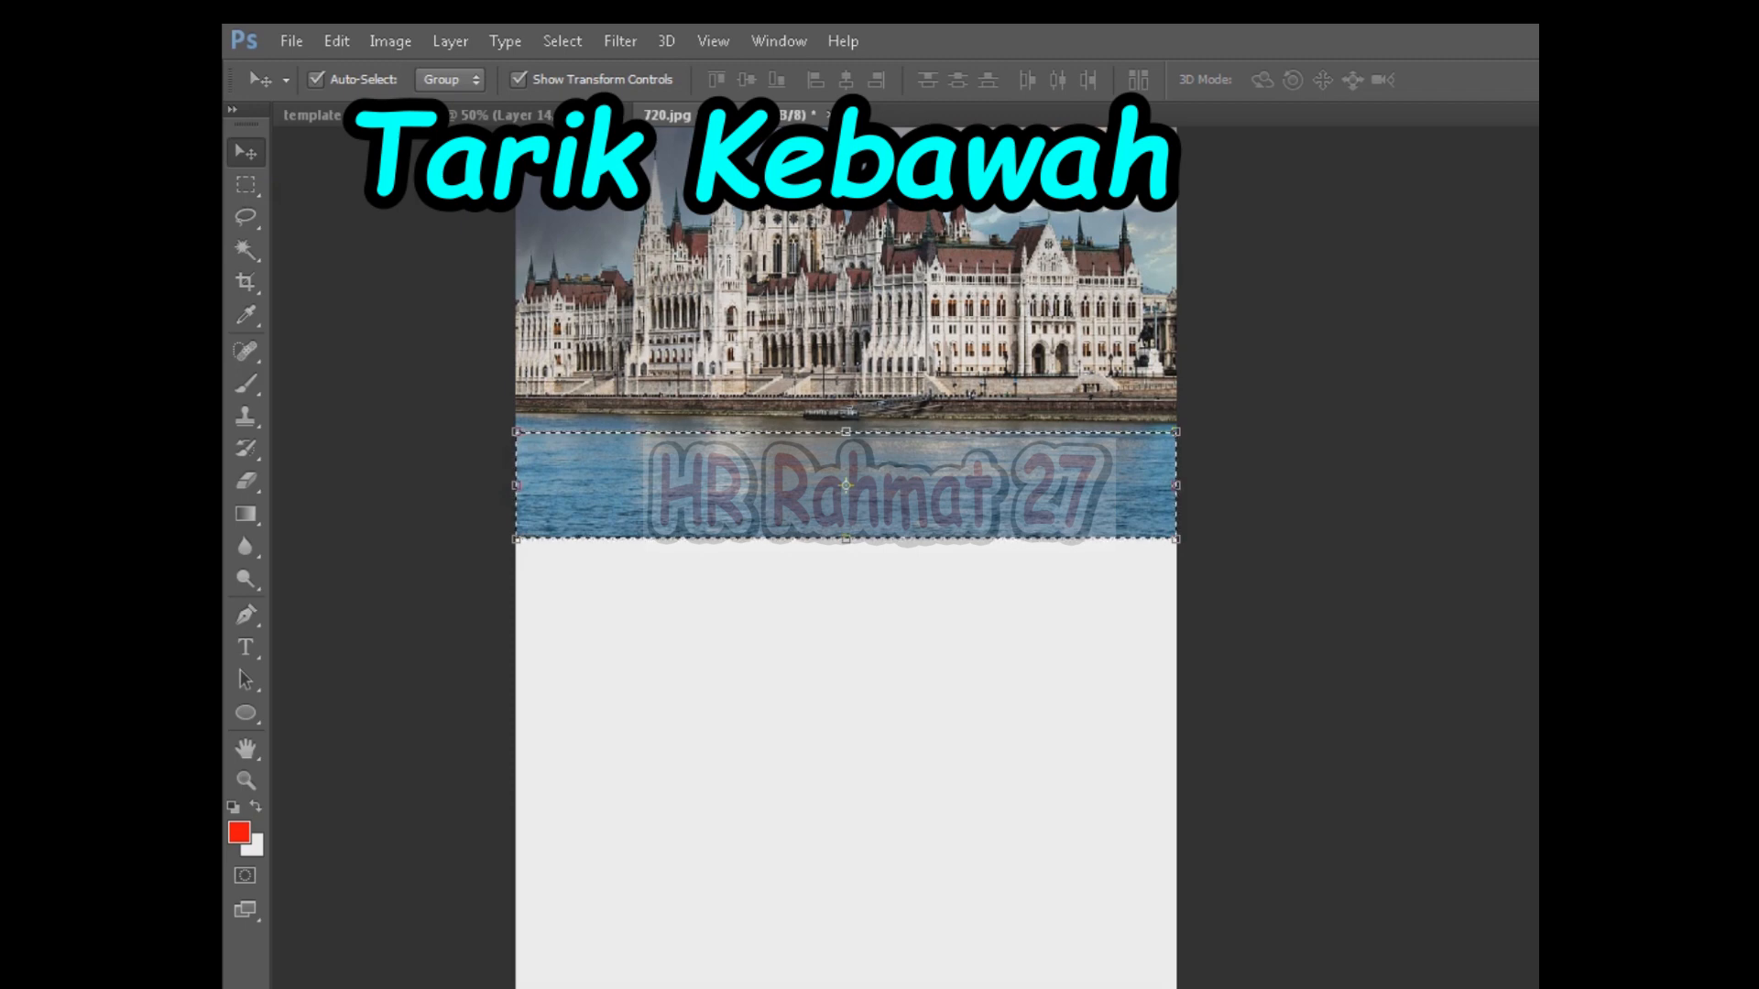
left_click_drag(845, 539, 845, 941)
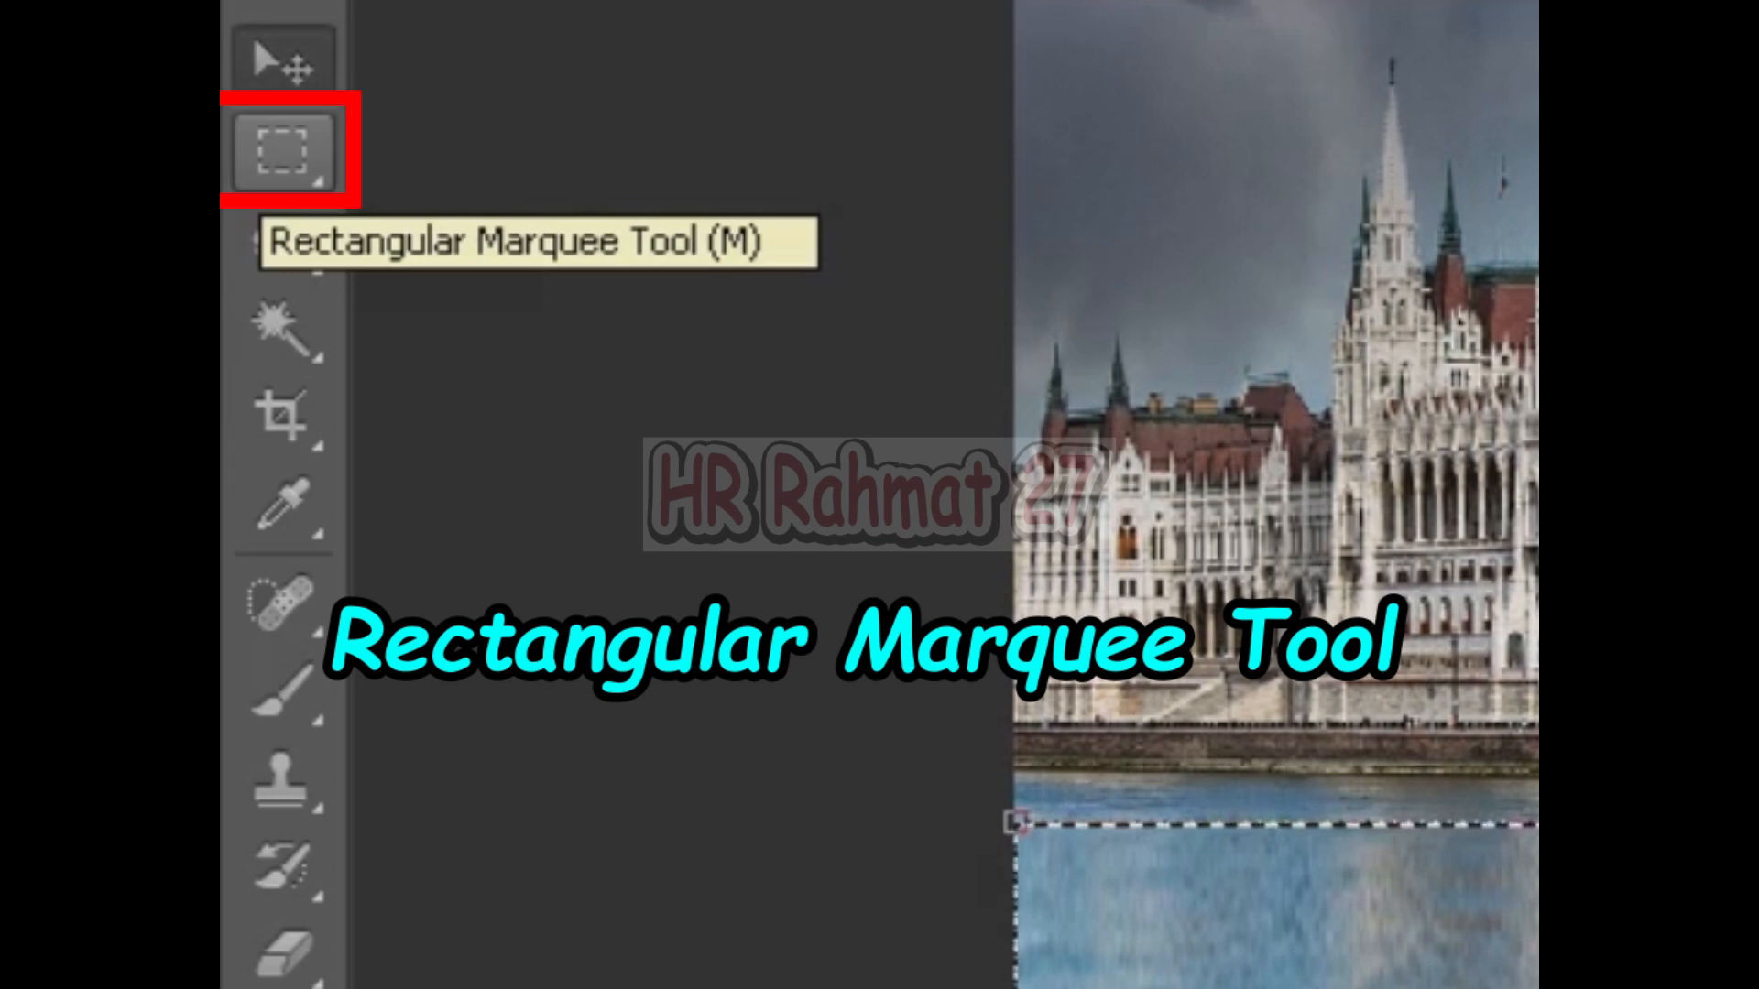
left_click(273, 156)
key("ctrl+d")
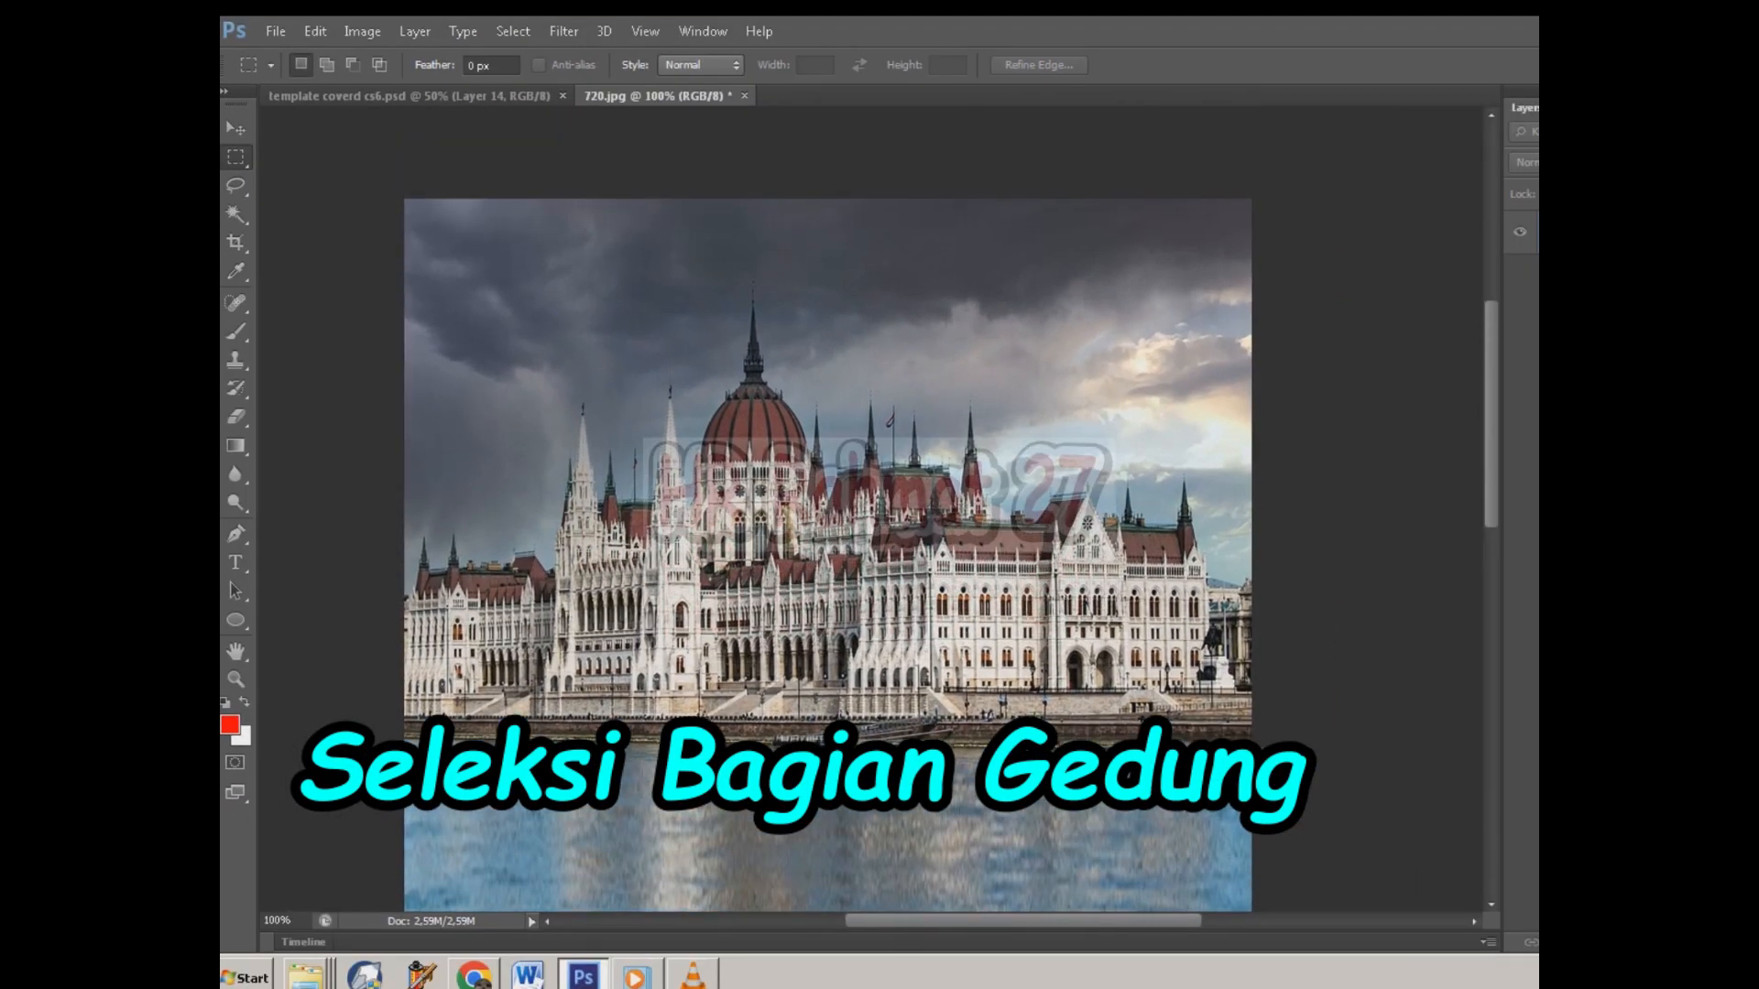
Step: Select the sky and building down to just below the riverbank with a rectangular marquee and copy it to a layer with Layer Via Copy
left_click_drag(404, 198, 1301, 757)
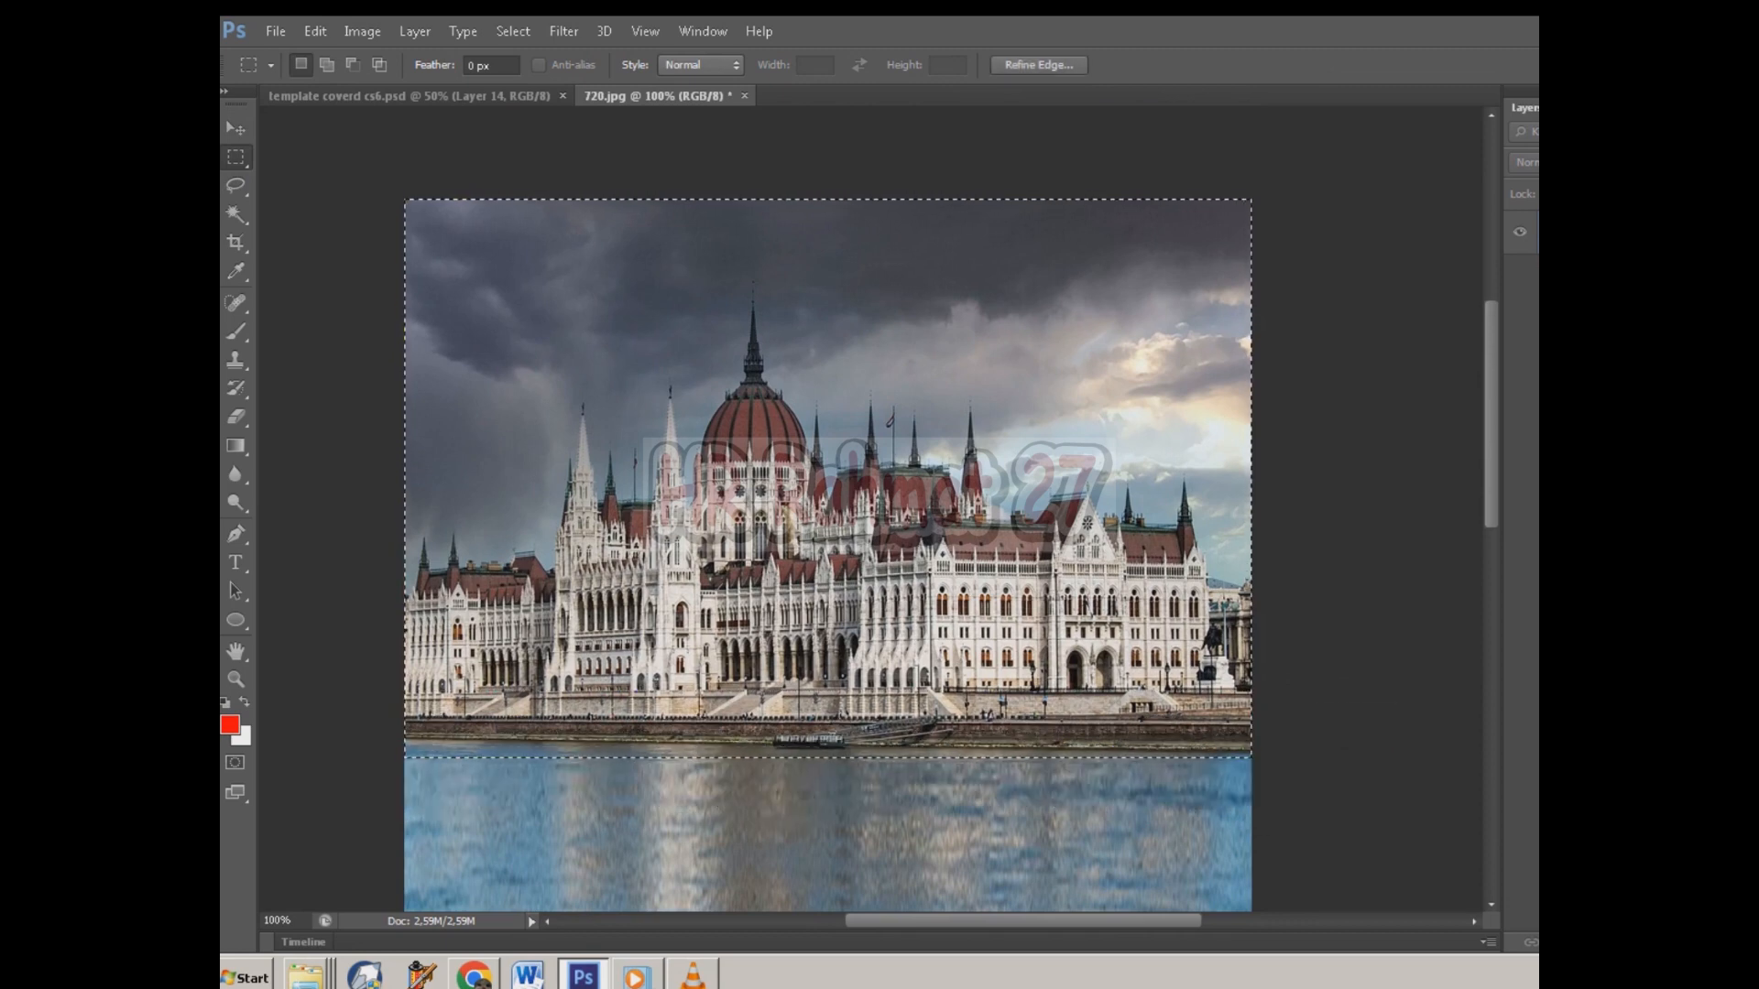
scroll(834, 814, "up", 2)
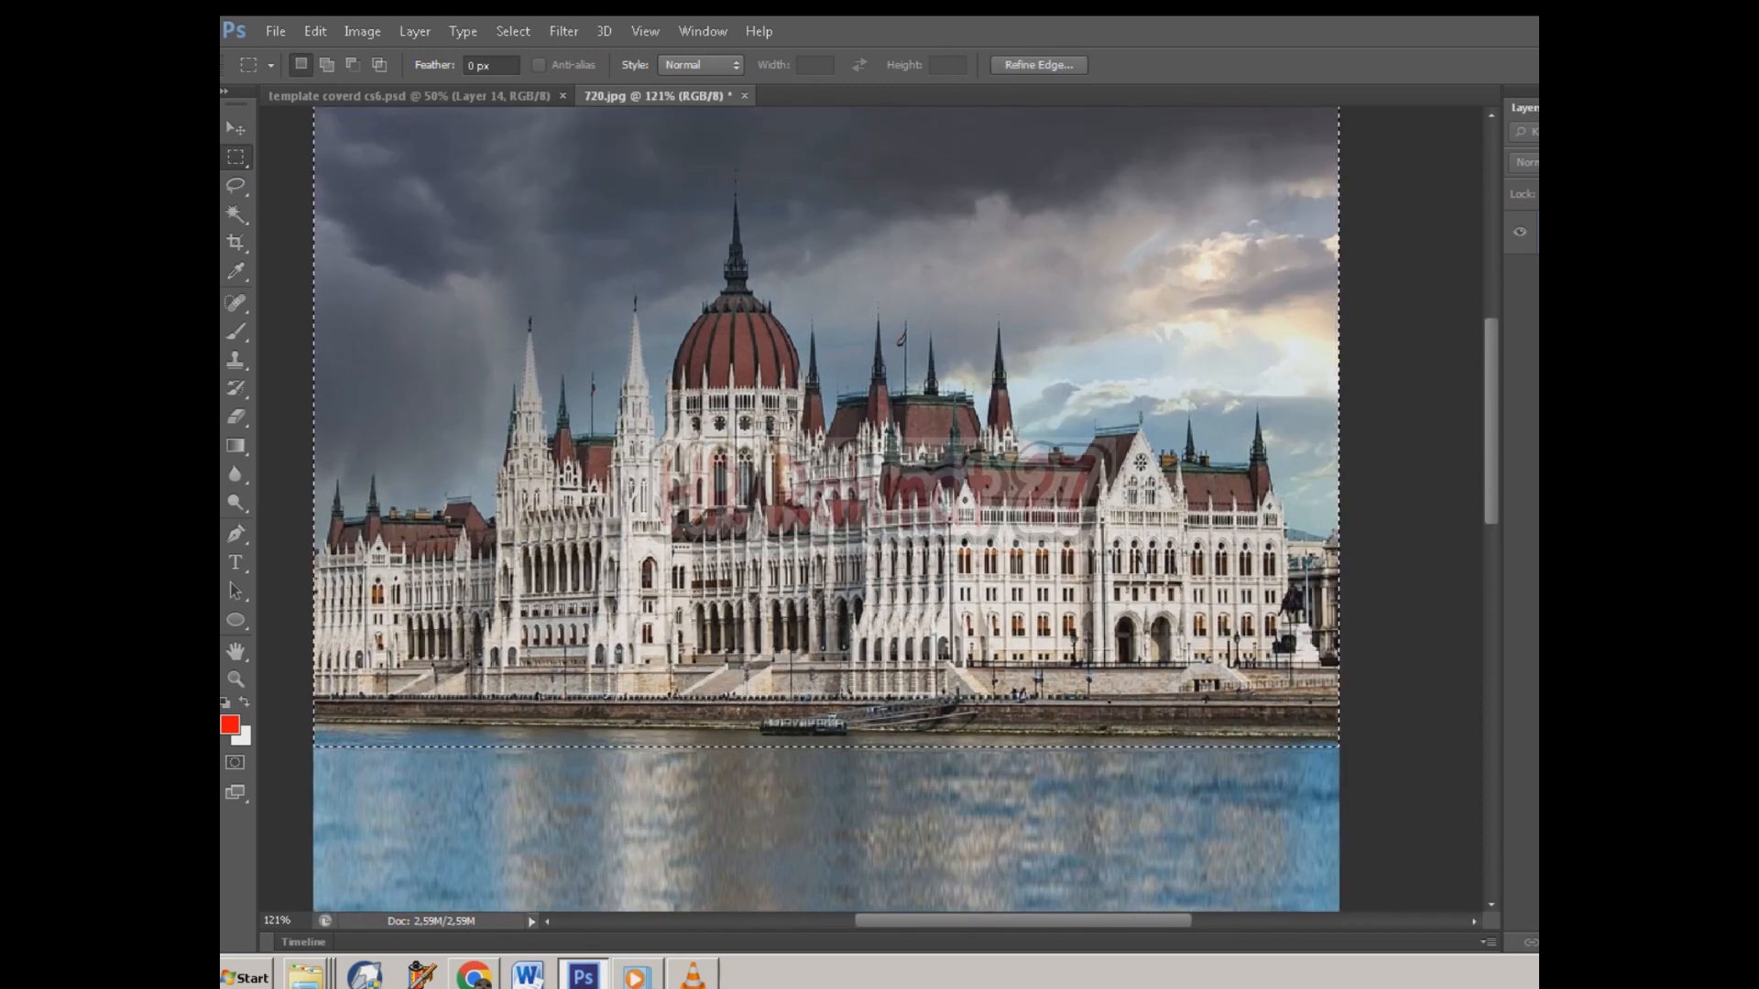
scroll(826, 816, "up", 1)
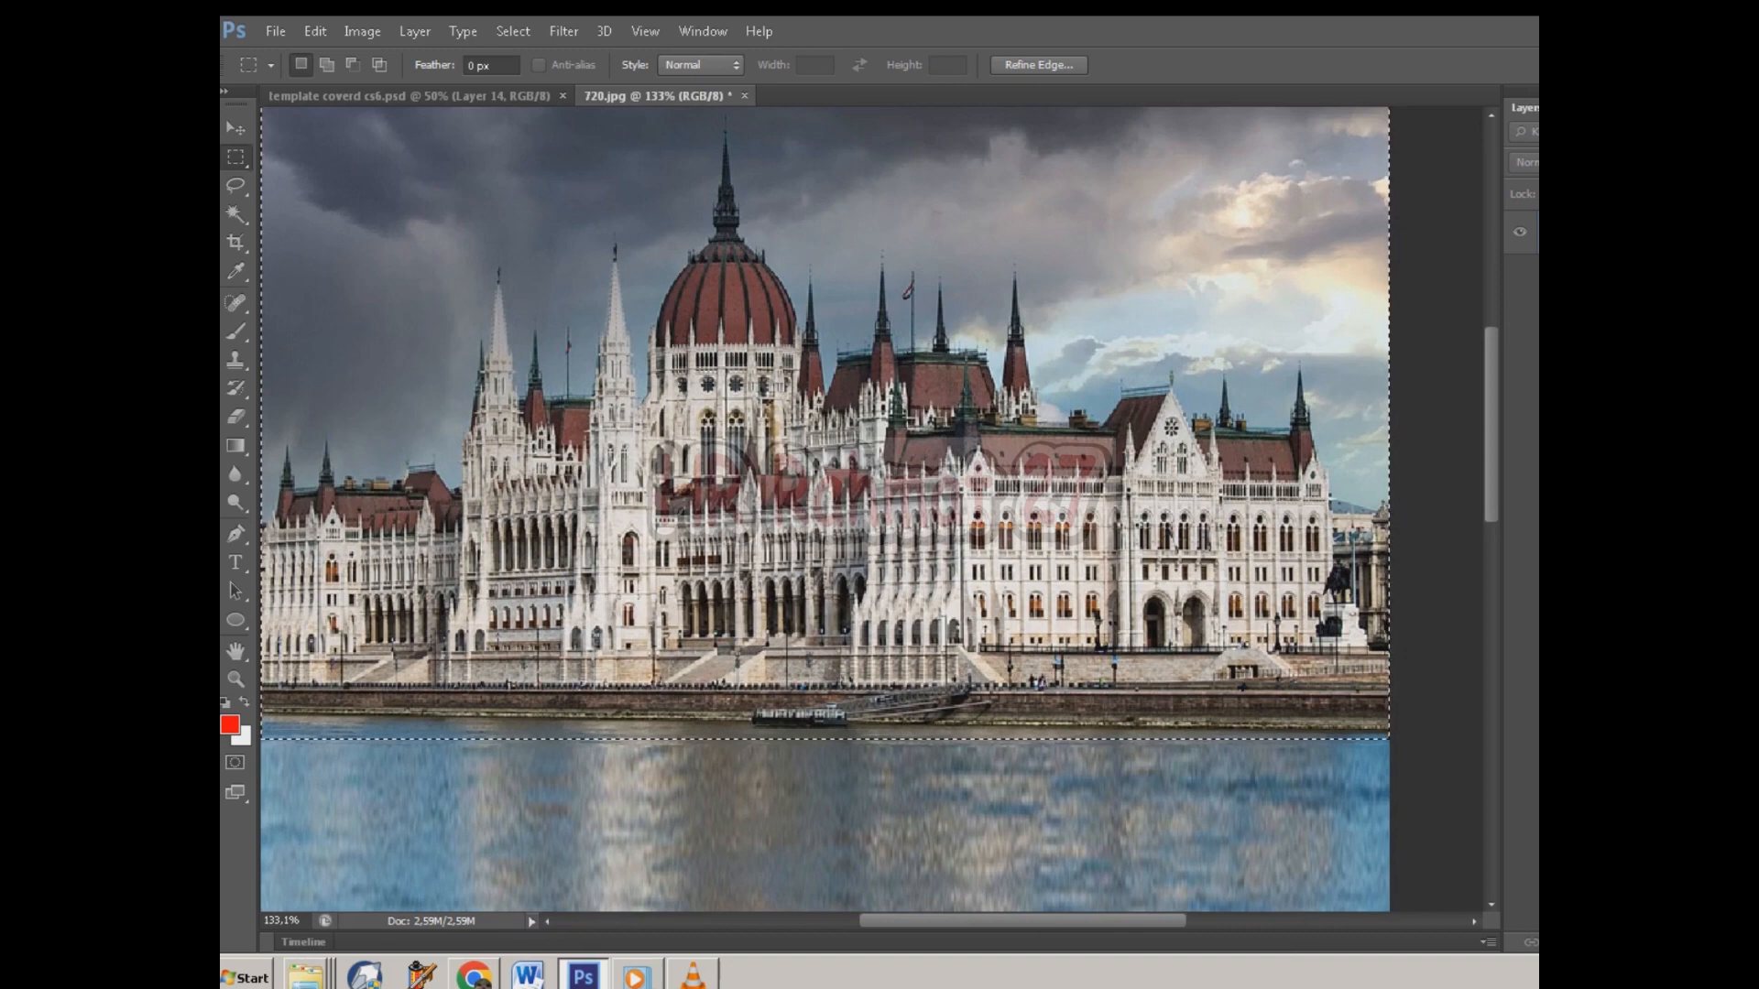
scroll(740, 650, "down", 1)
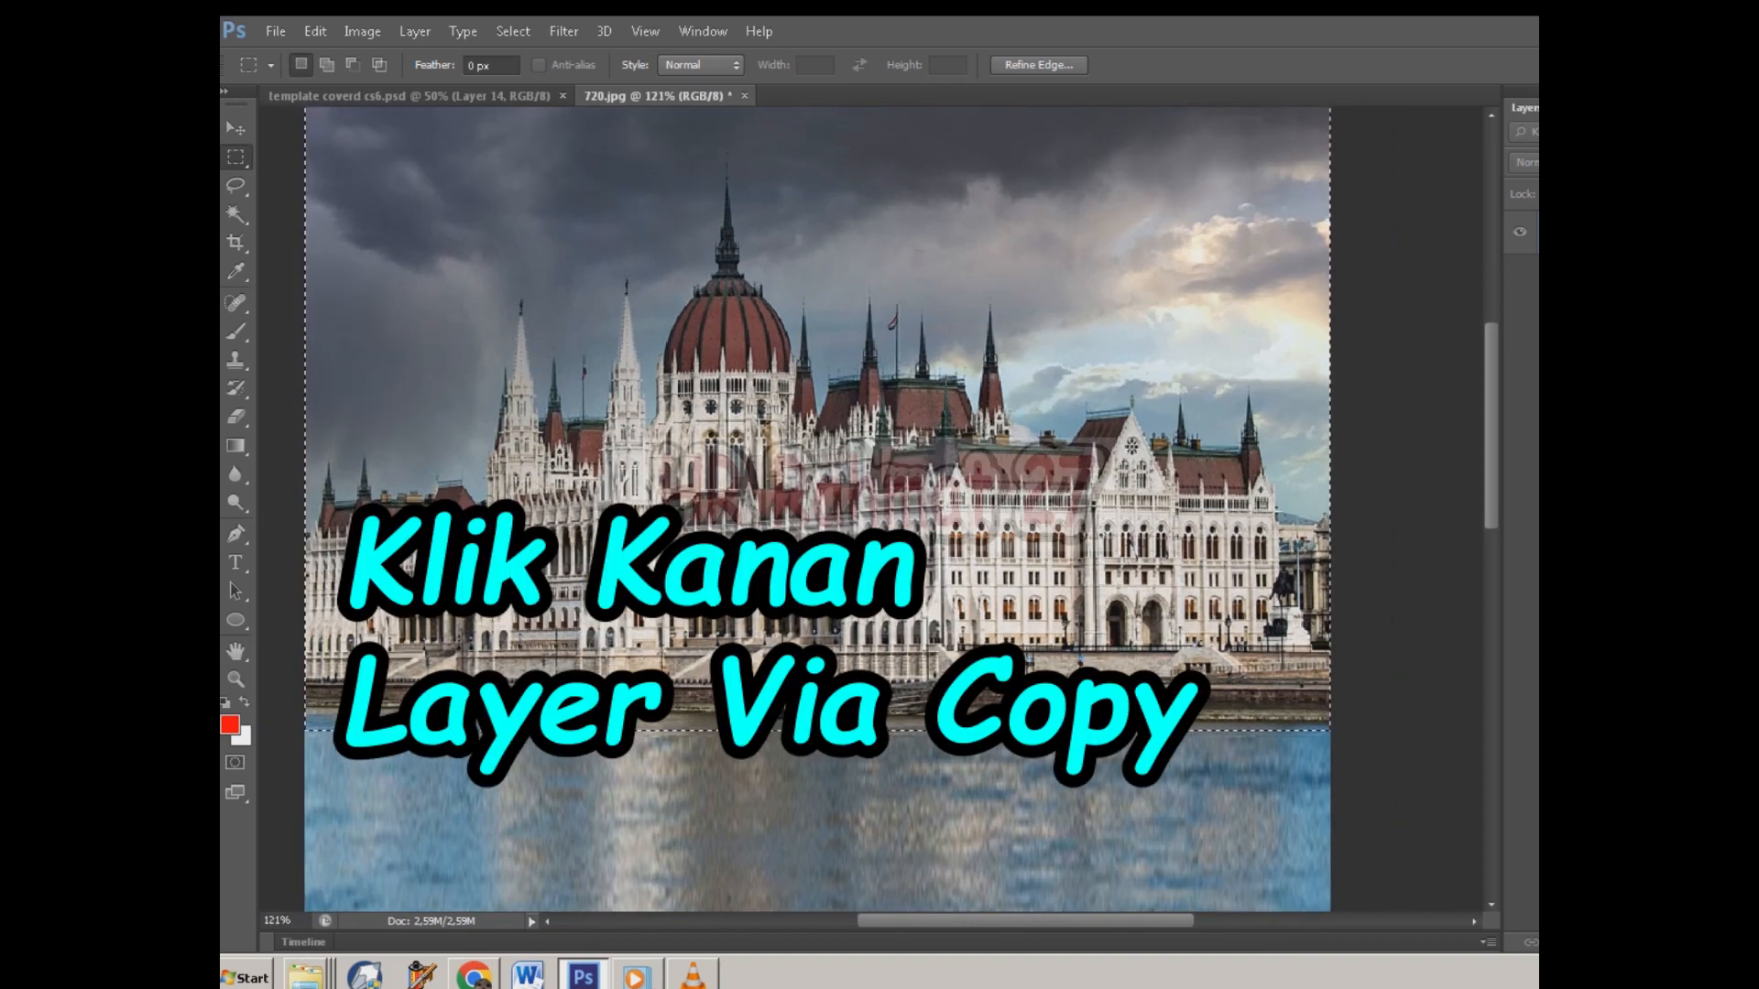
right_click(768, 415)
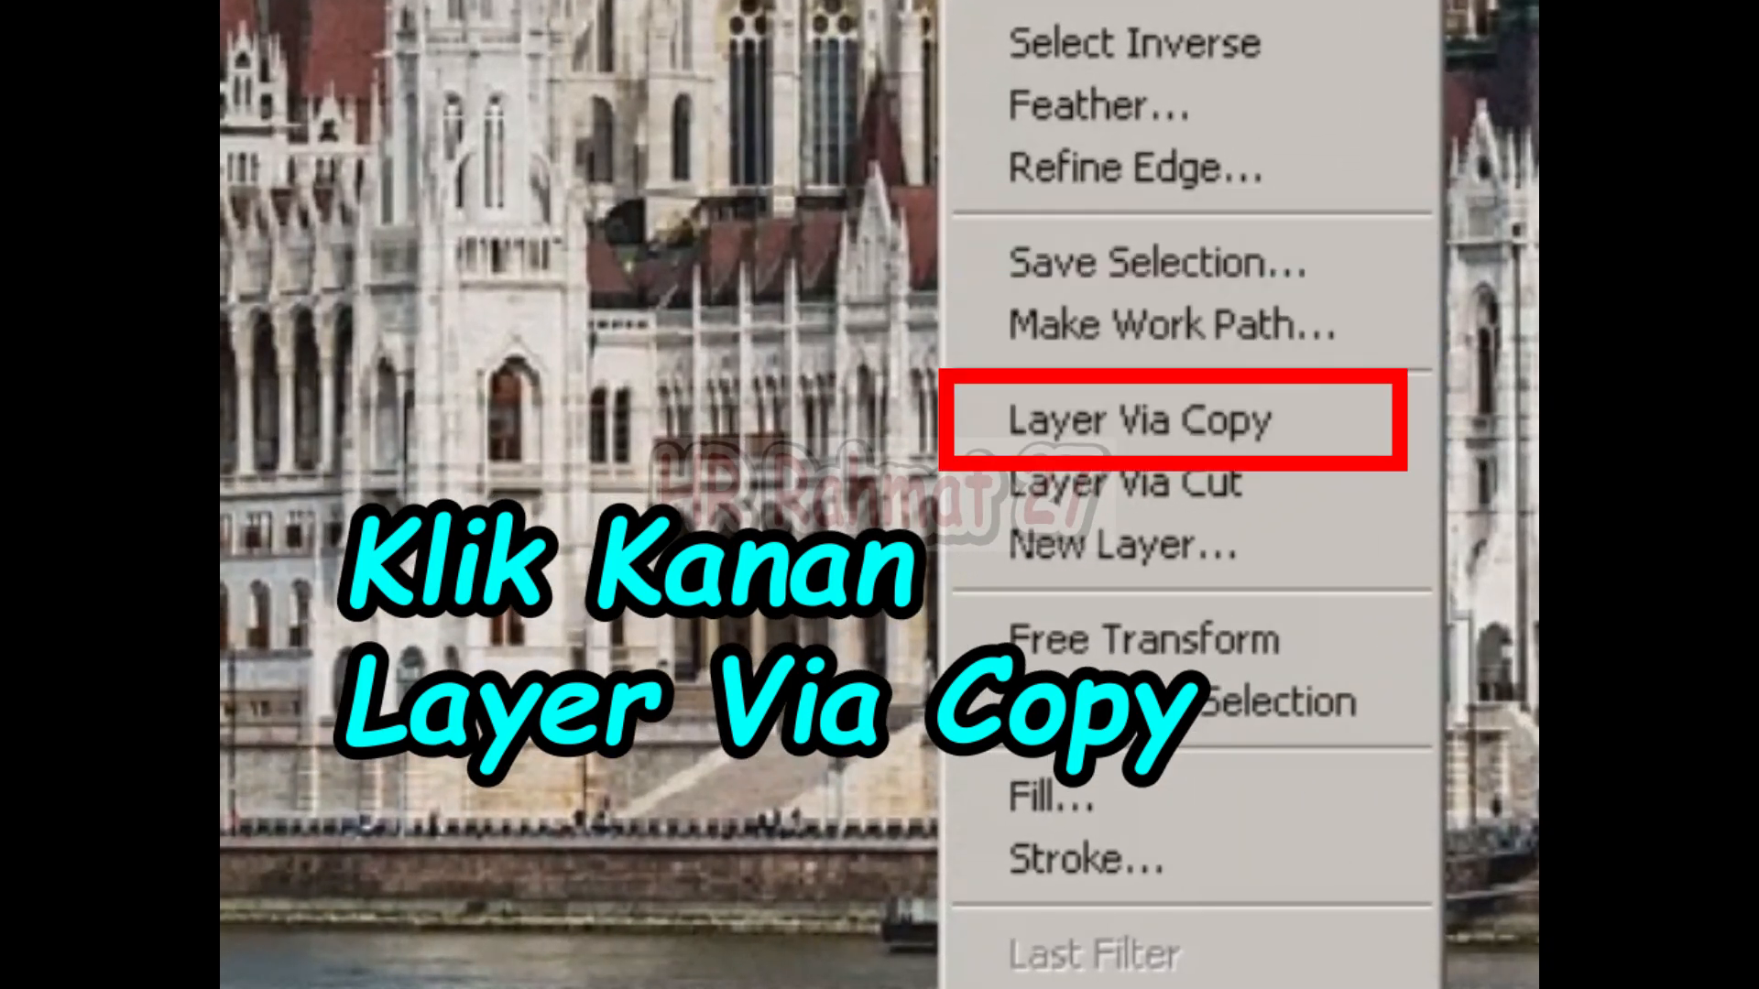
left_click(1140, 422)
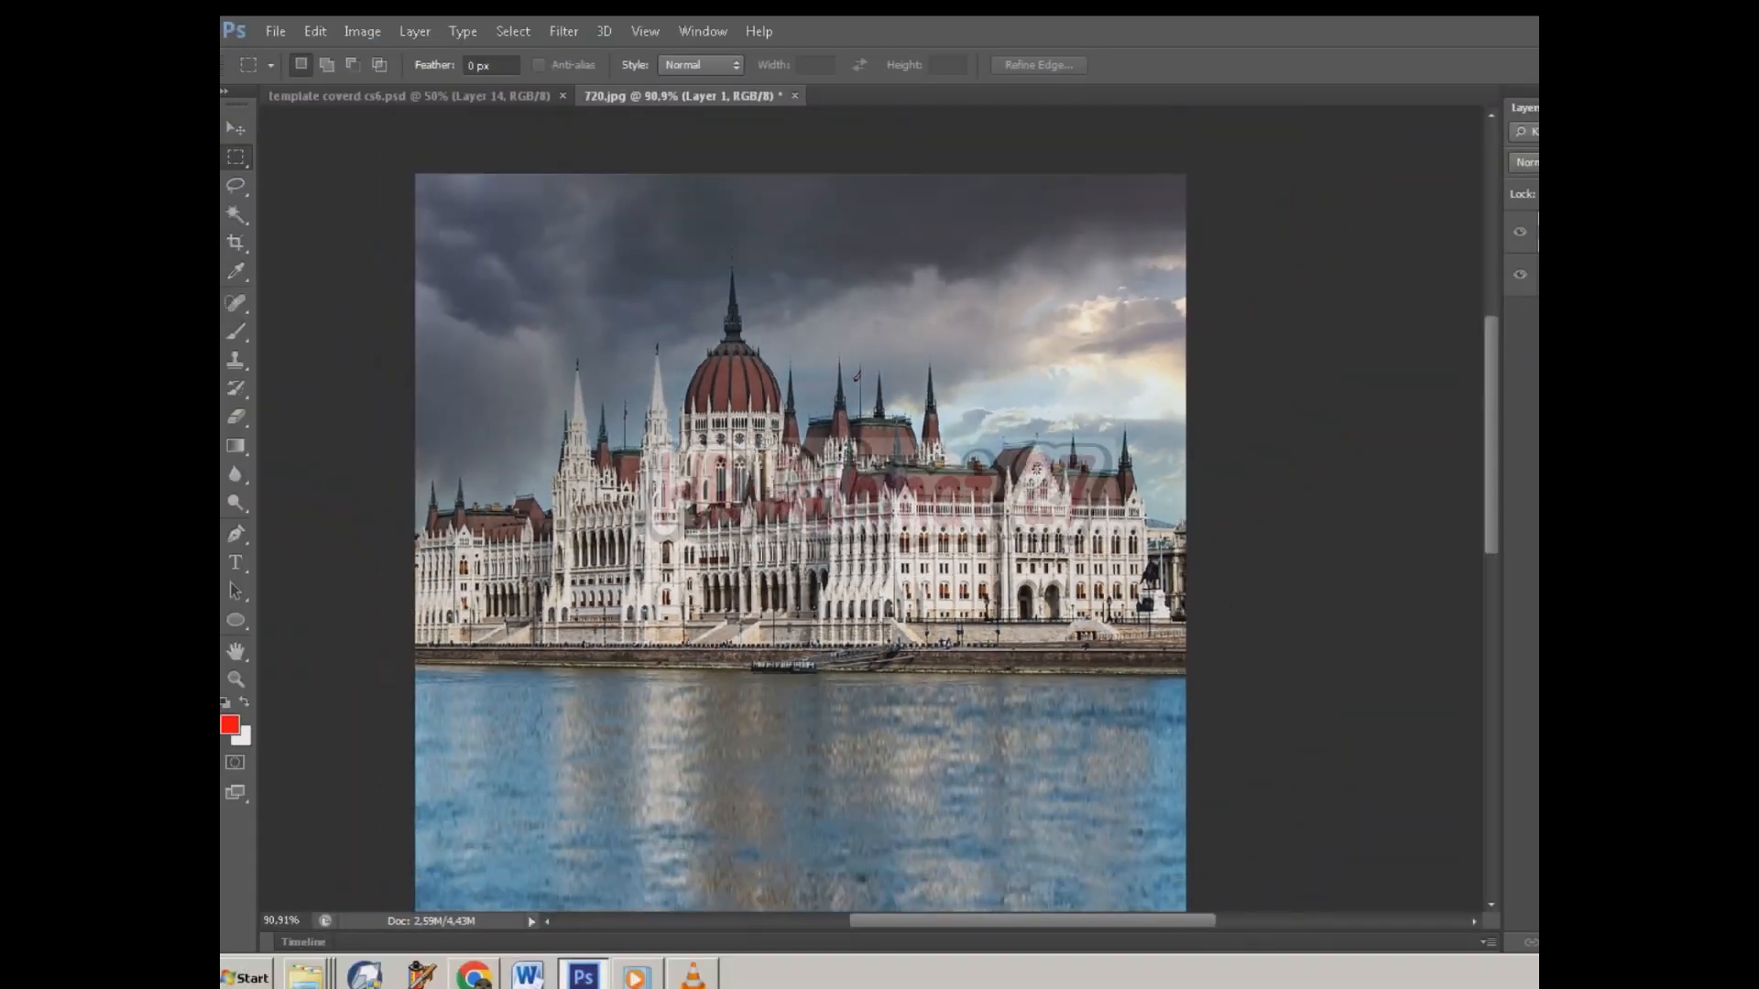
Step: Move the copied building layer down over the water, directly below the original riverbank
scroll(727, 526, "down", 1)
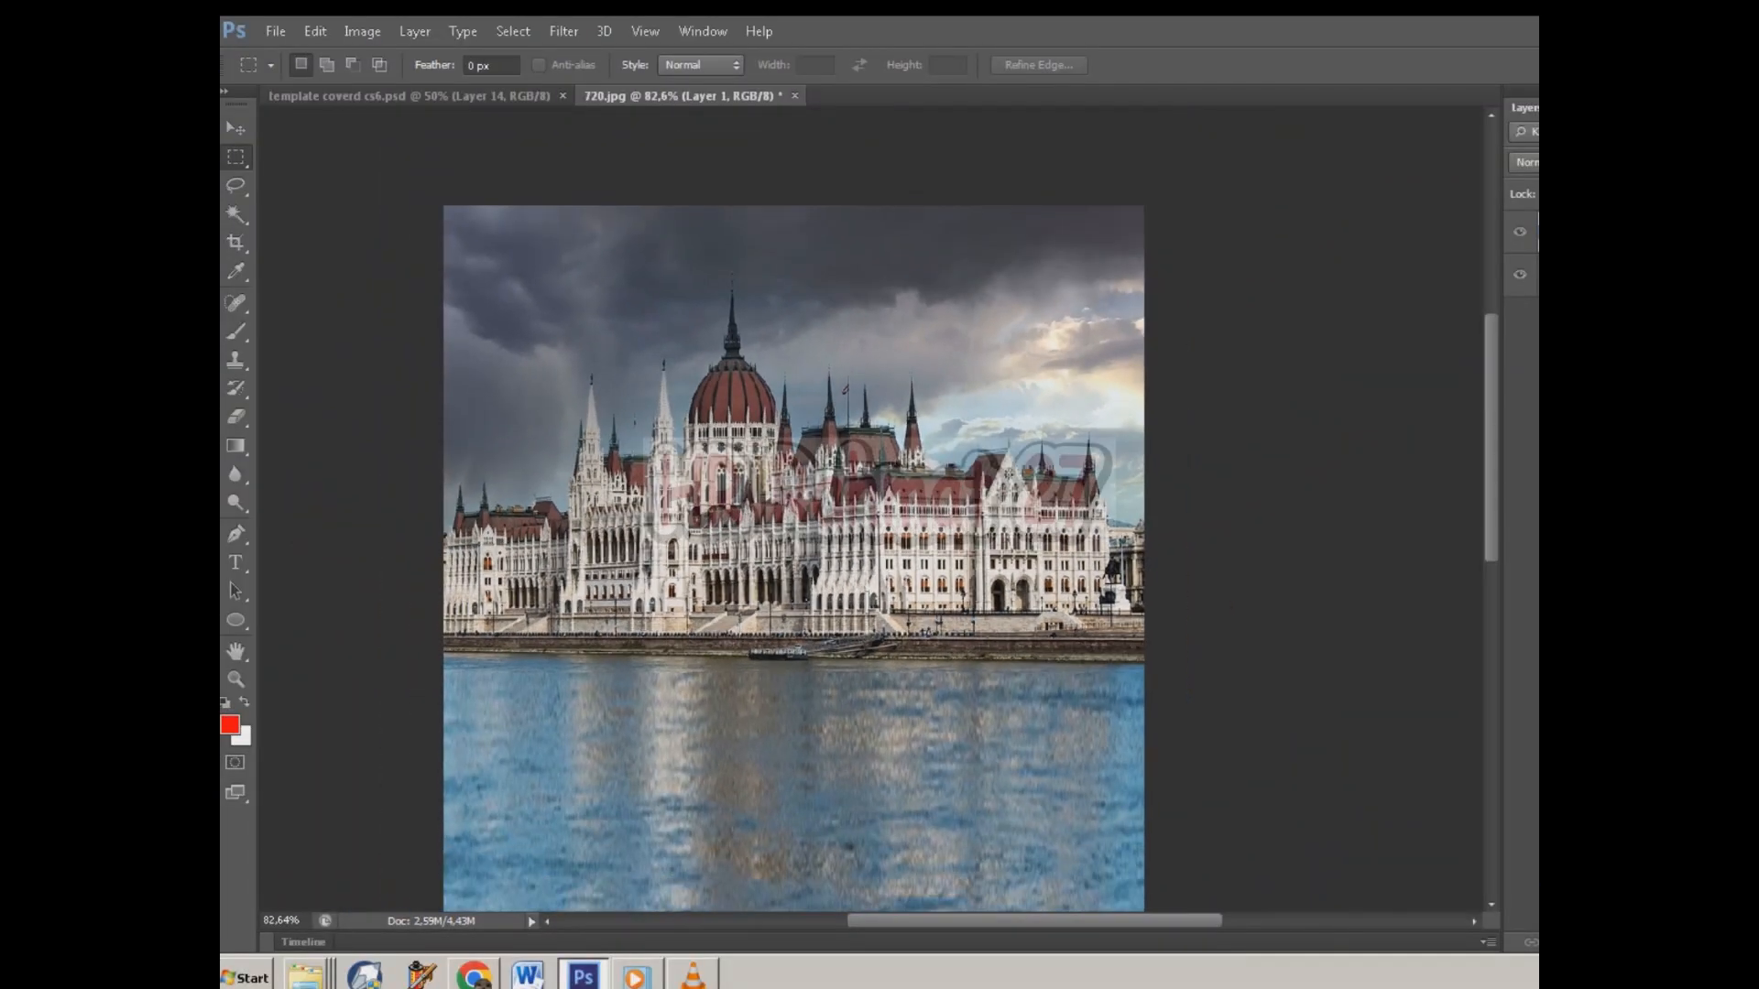
left_click(235, 128)
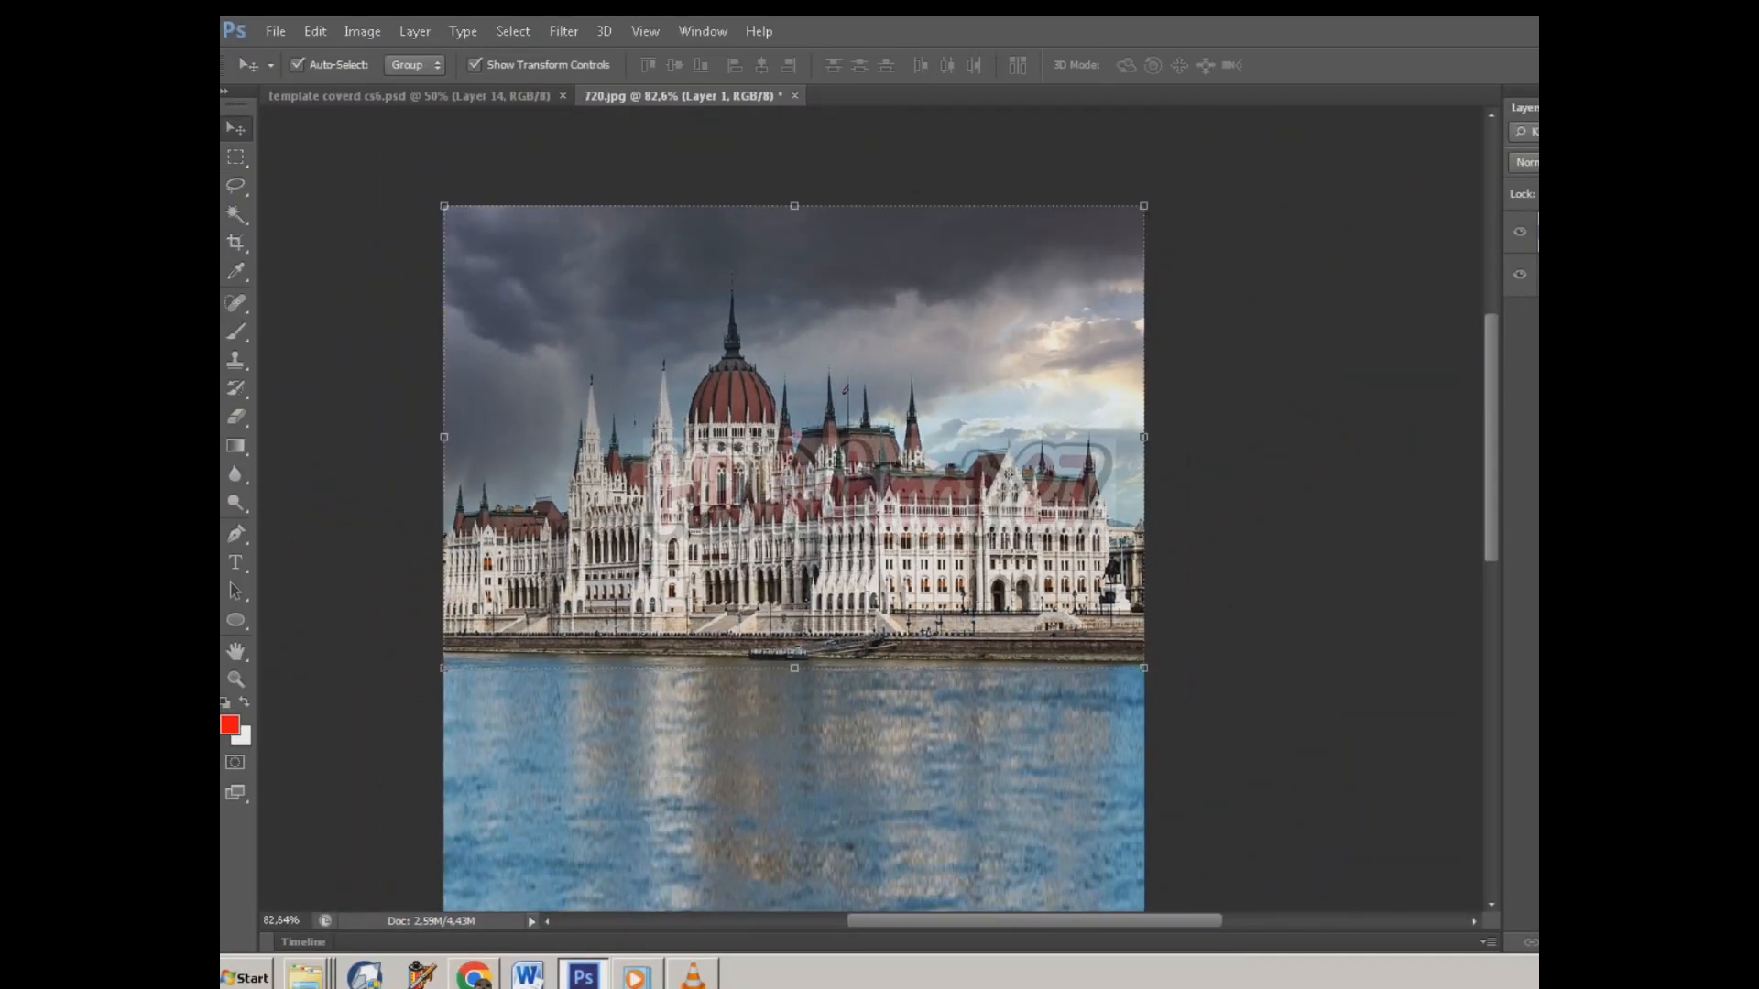
scroll(1108, 513, "down", 3)
left_click_drag(982, 149, 979, 501)
scroll(1001, 701, "up", 1)
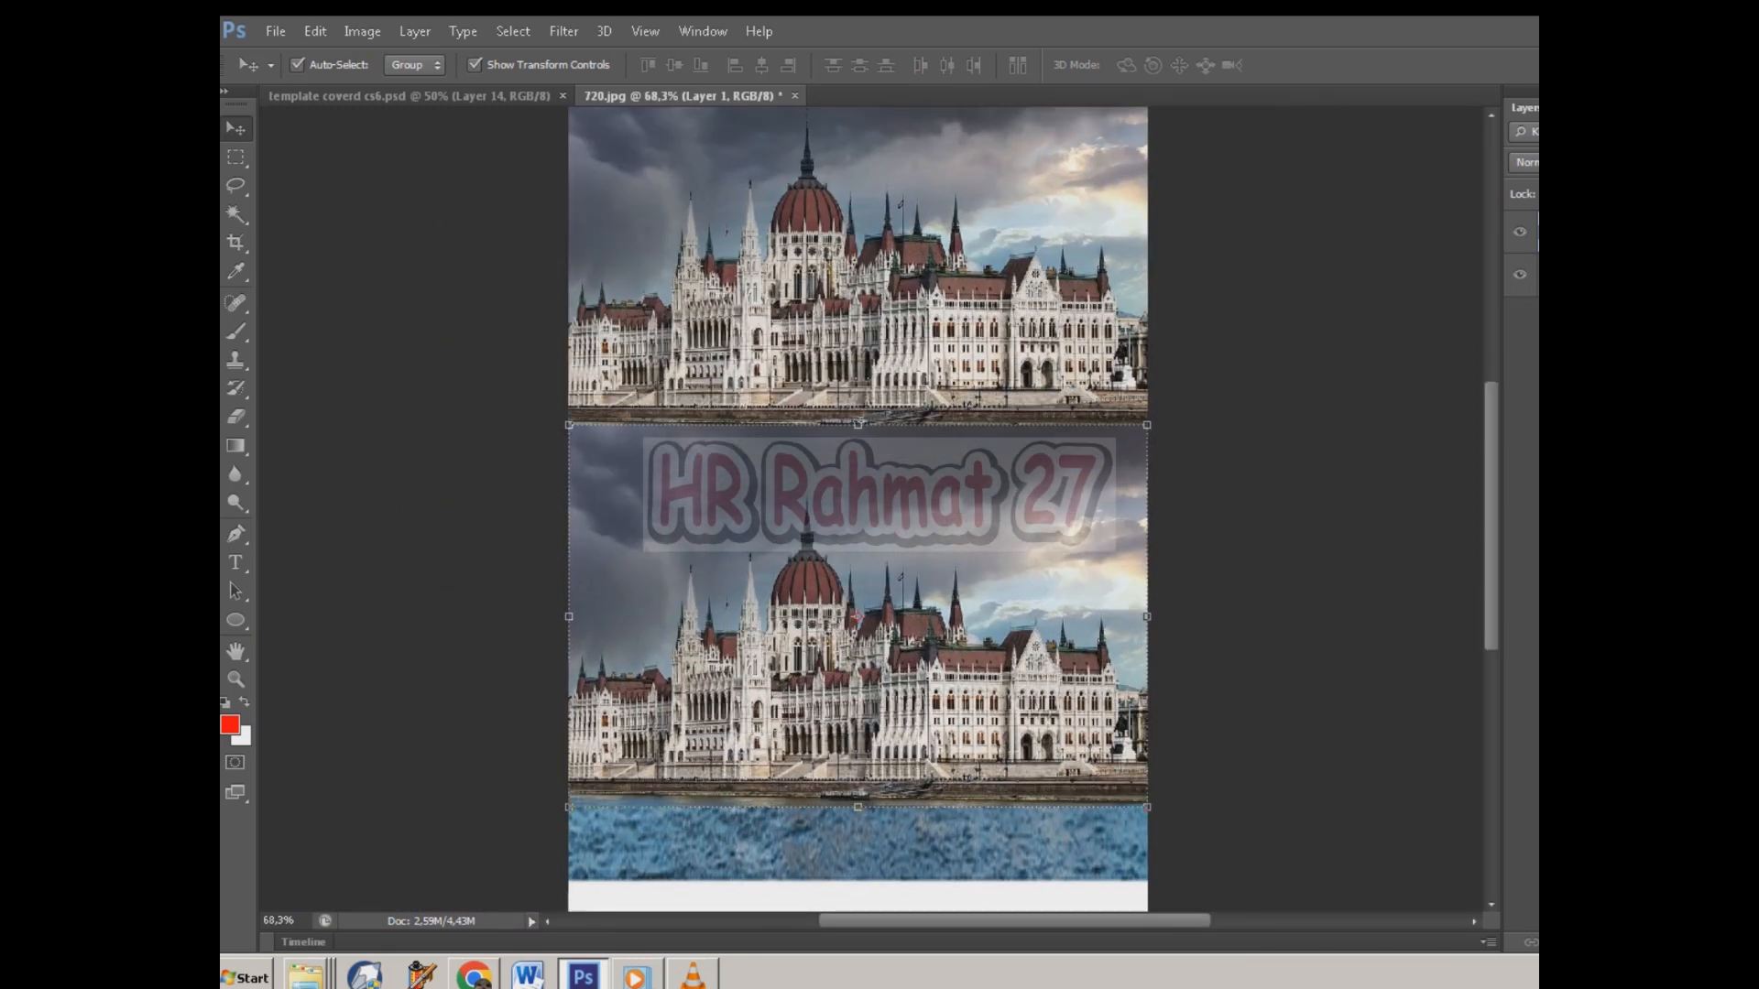
Step: Select Layer 1 with the copied building and rotate it 180° using Free Transform
right_click(934, 478)
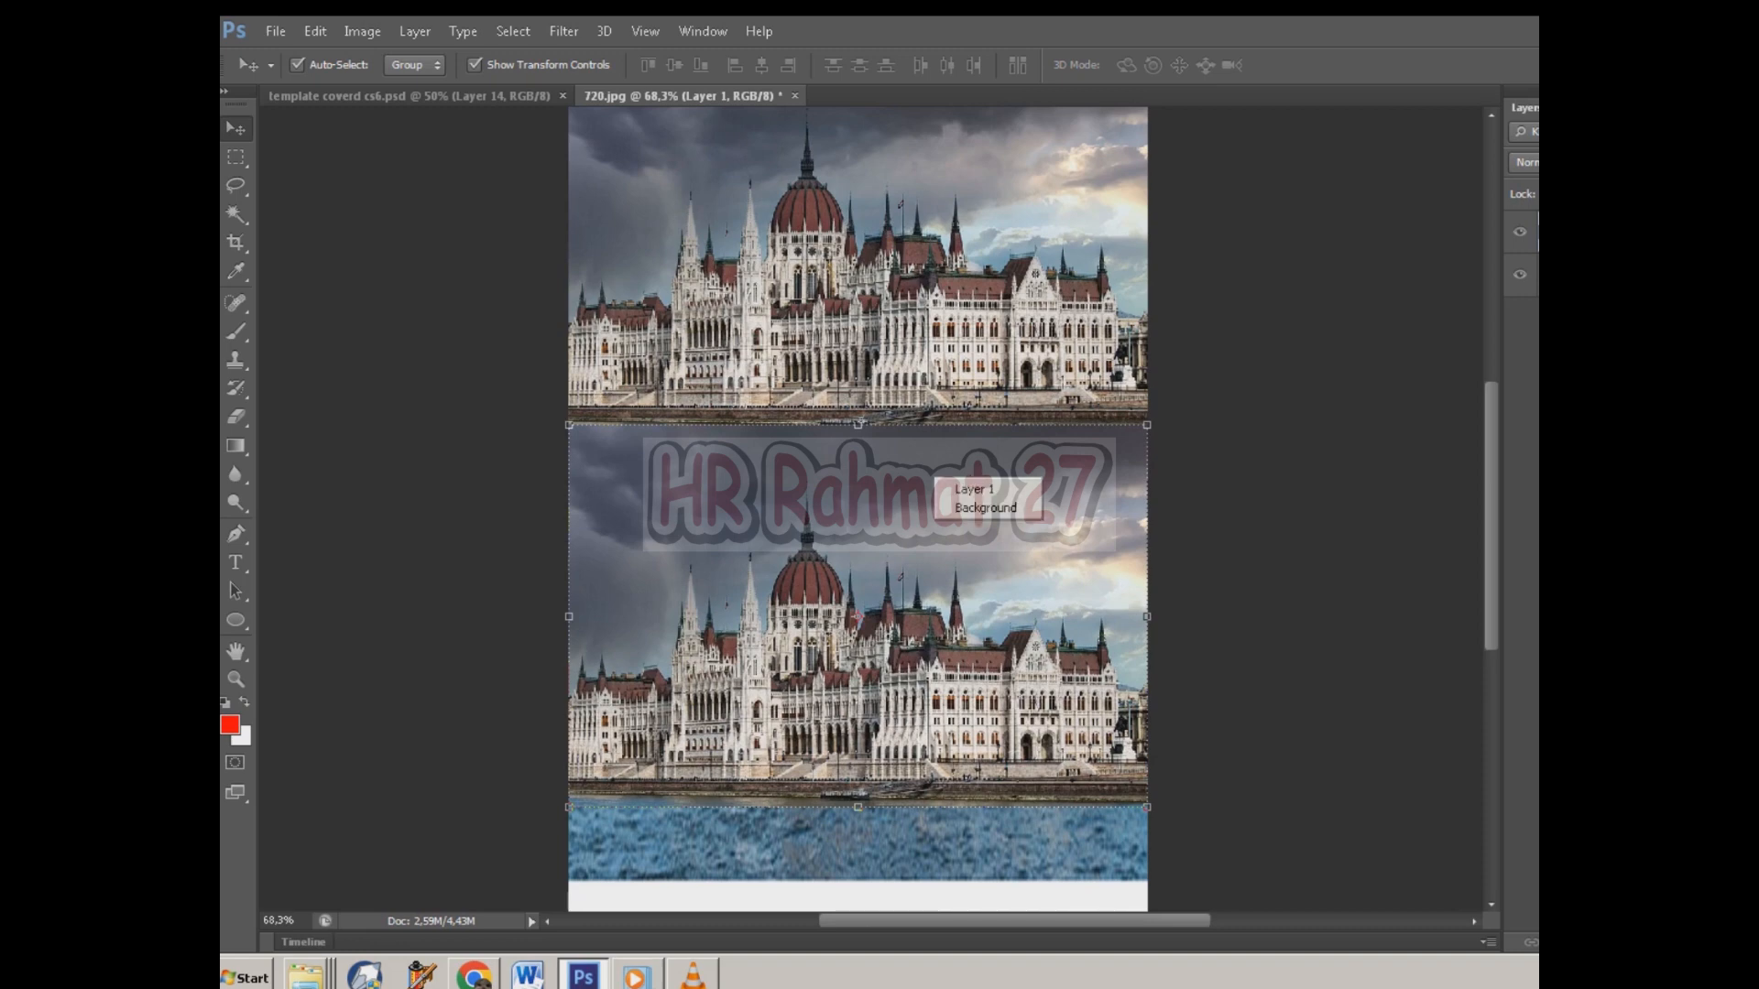
key("Escape")
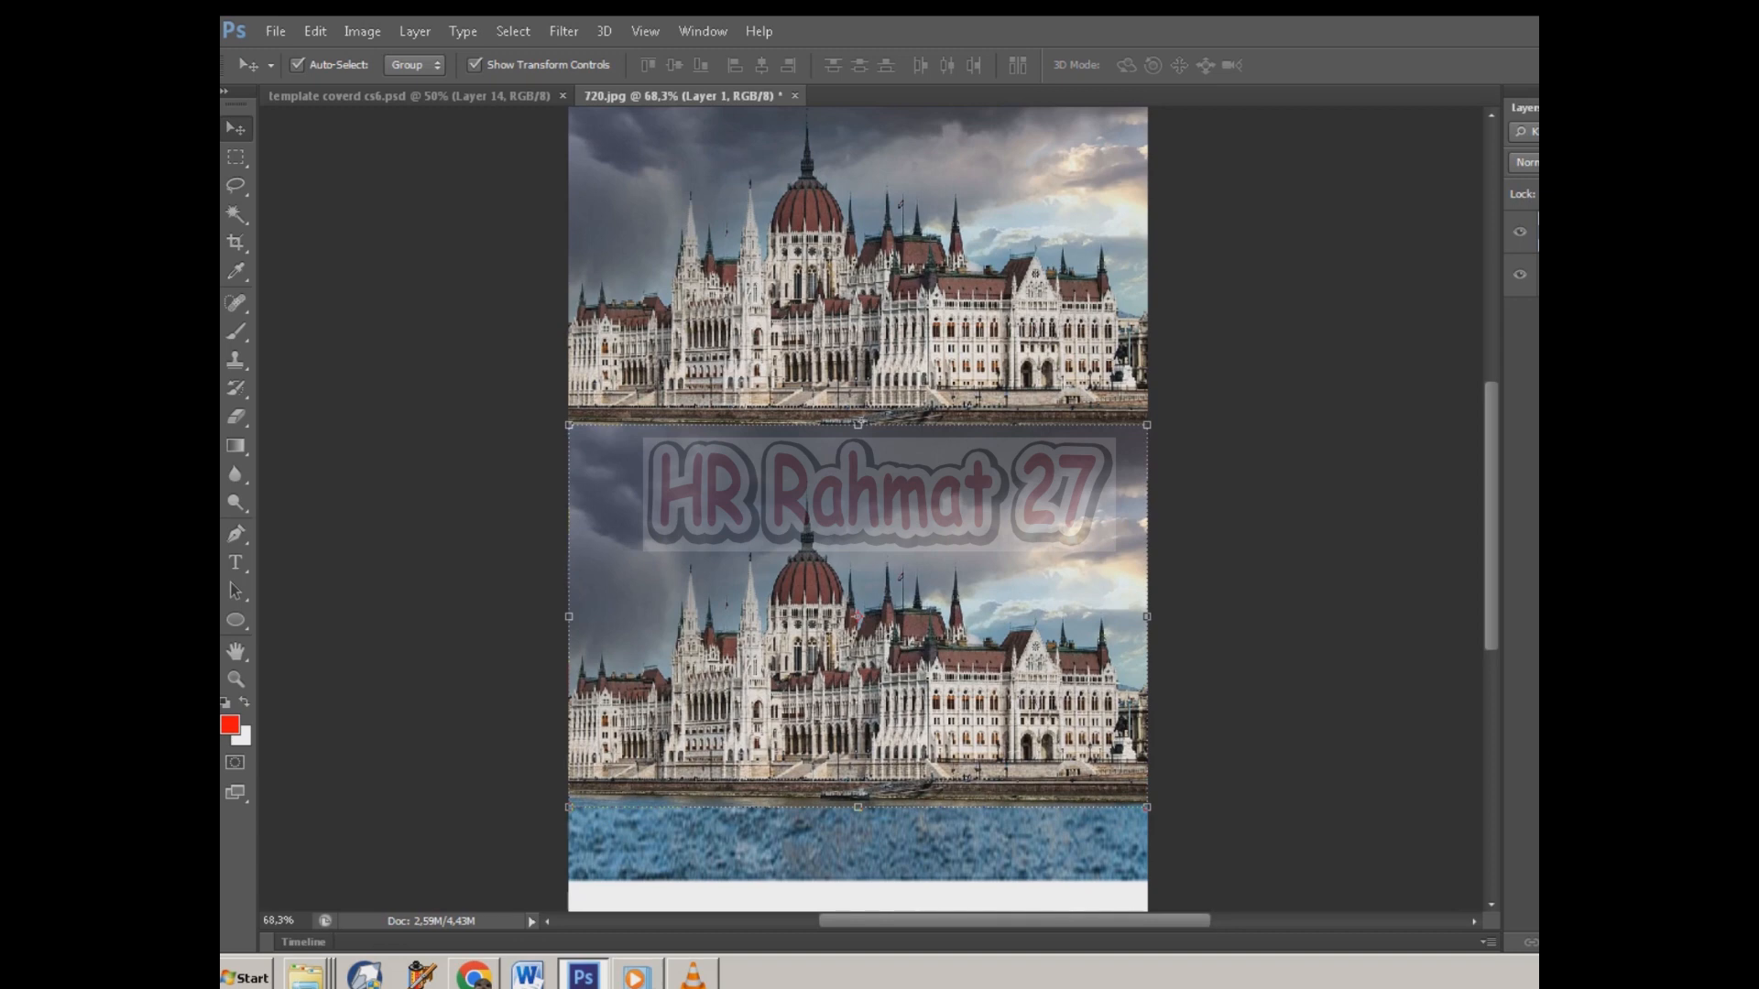
right_click(907, 481)
left_click(936, 499)
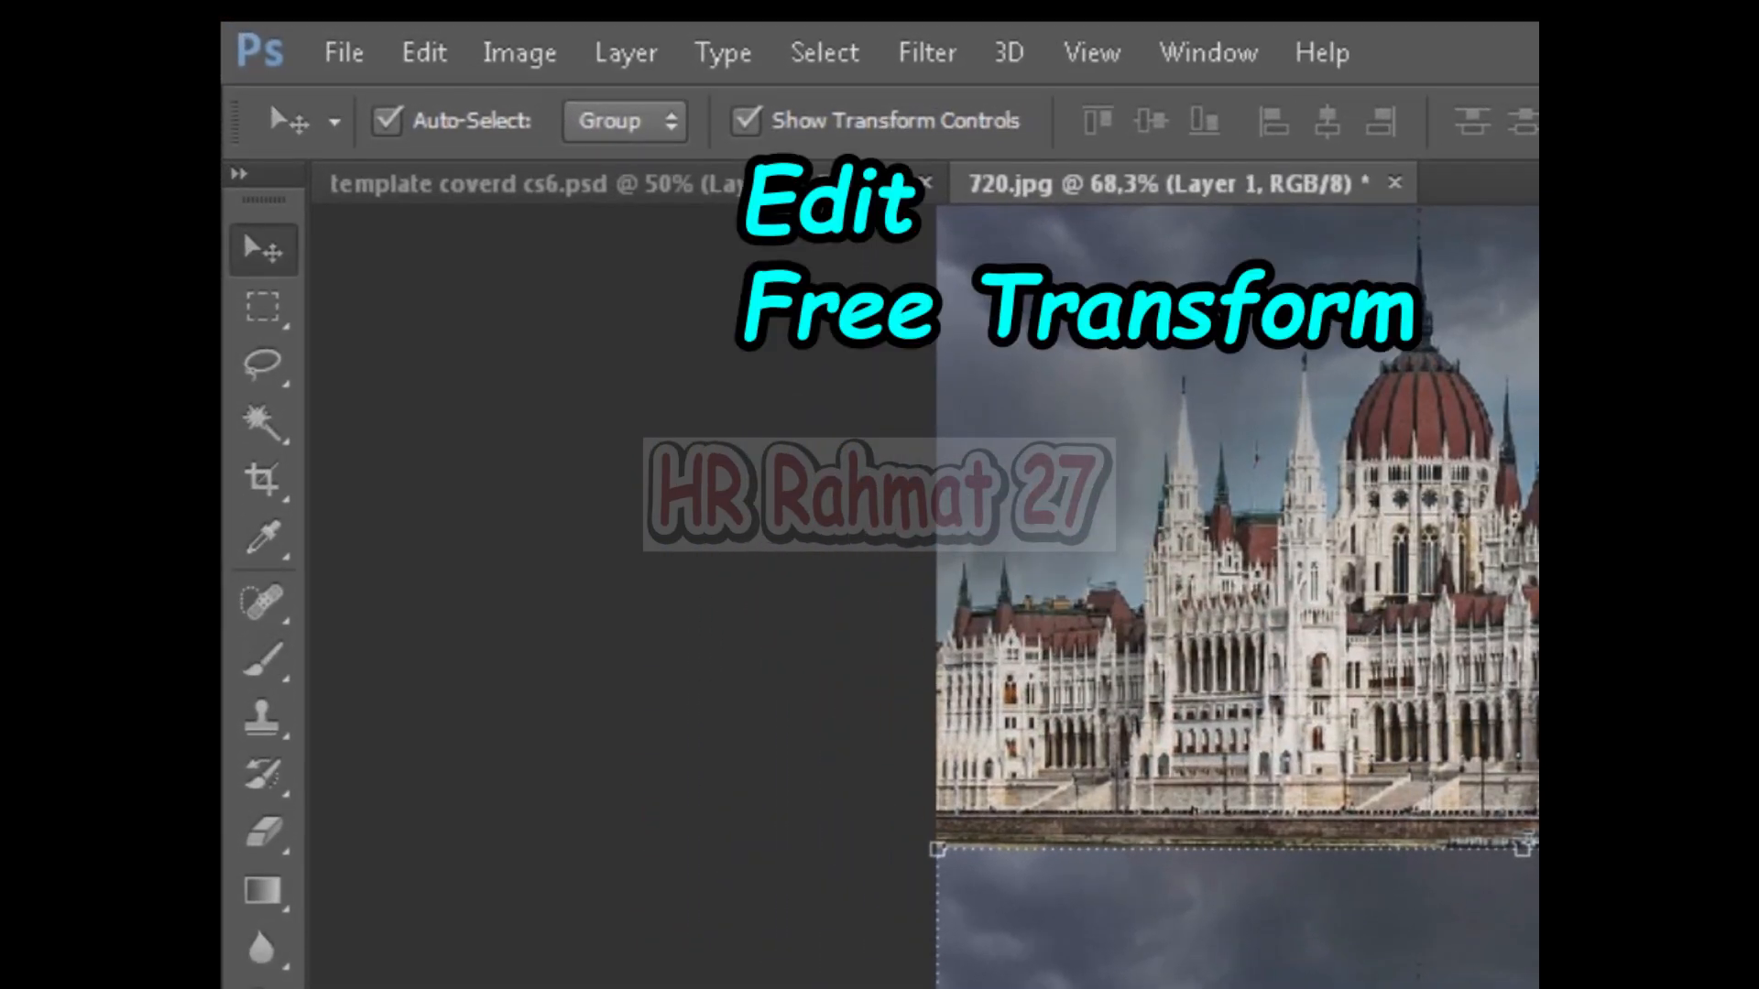
left_click(425, 52)
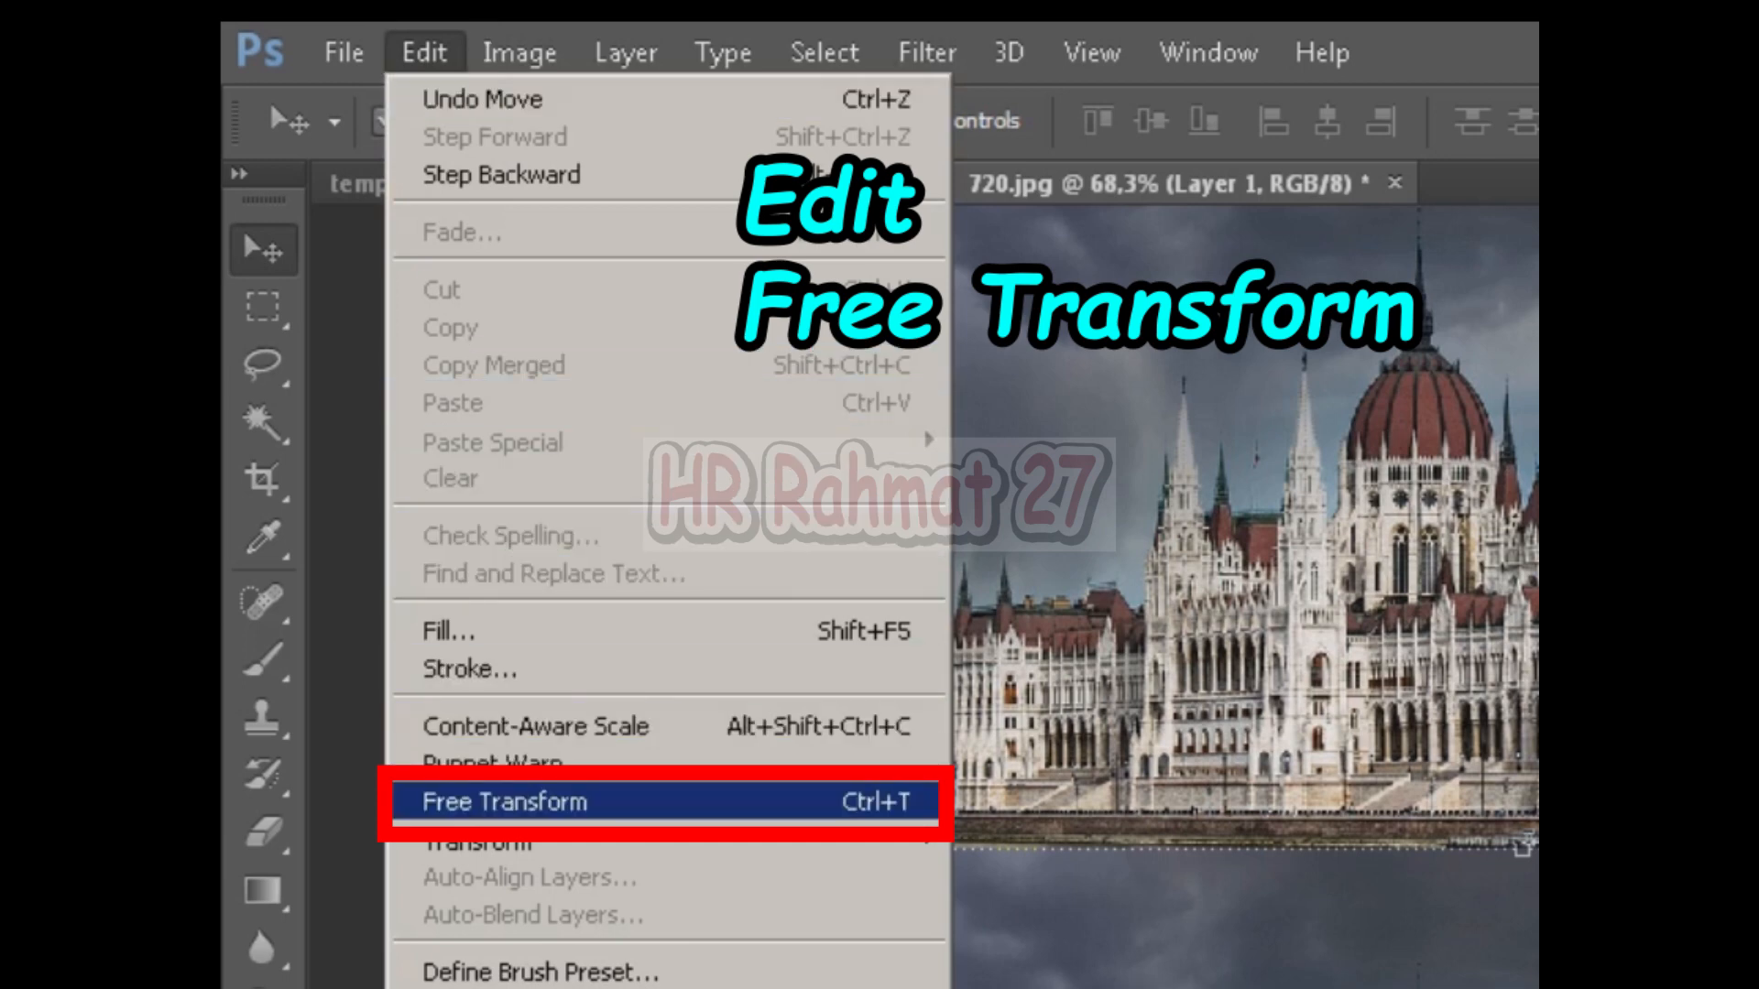
left_click(504, 801)
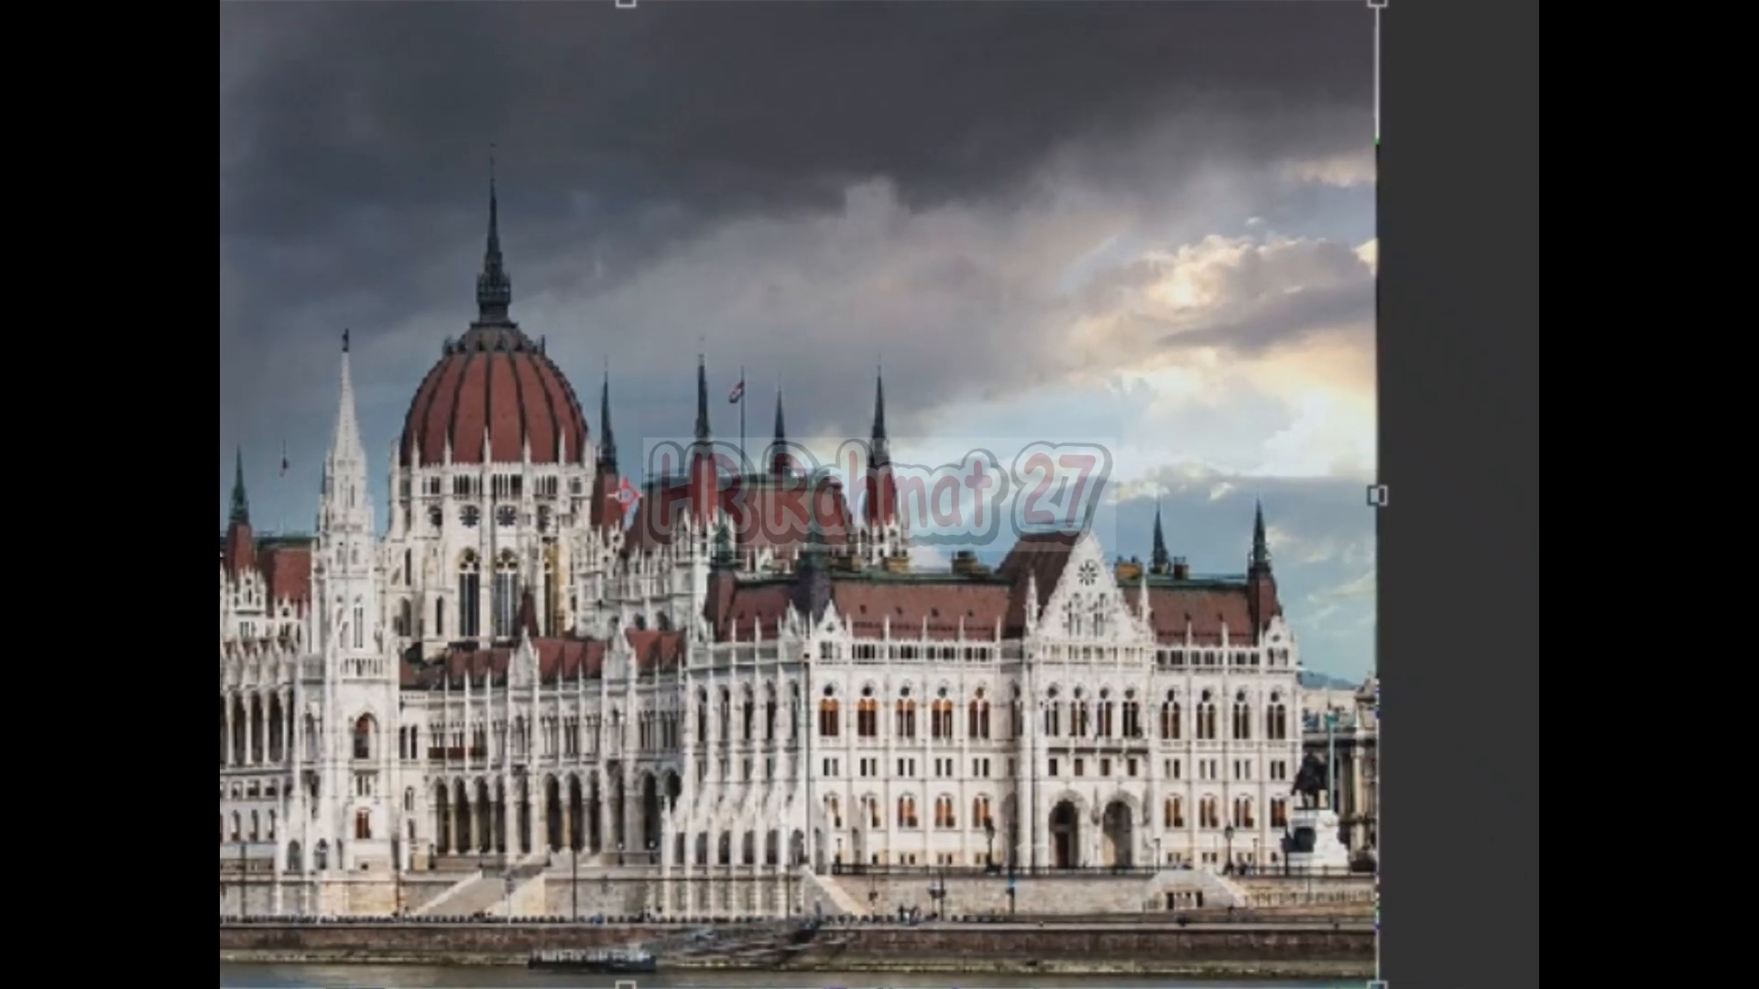
right_click(708, 78)
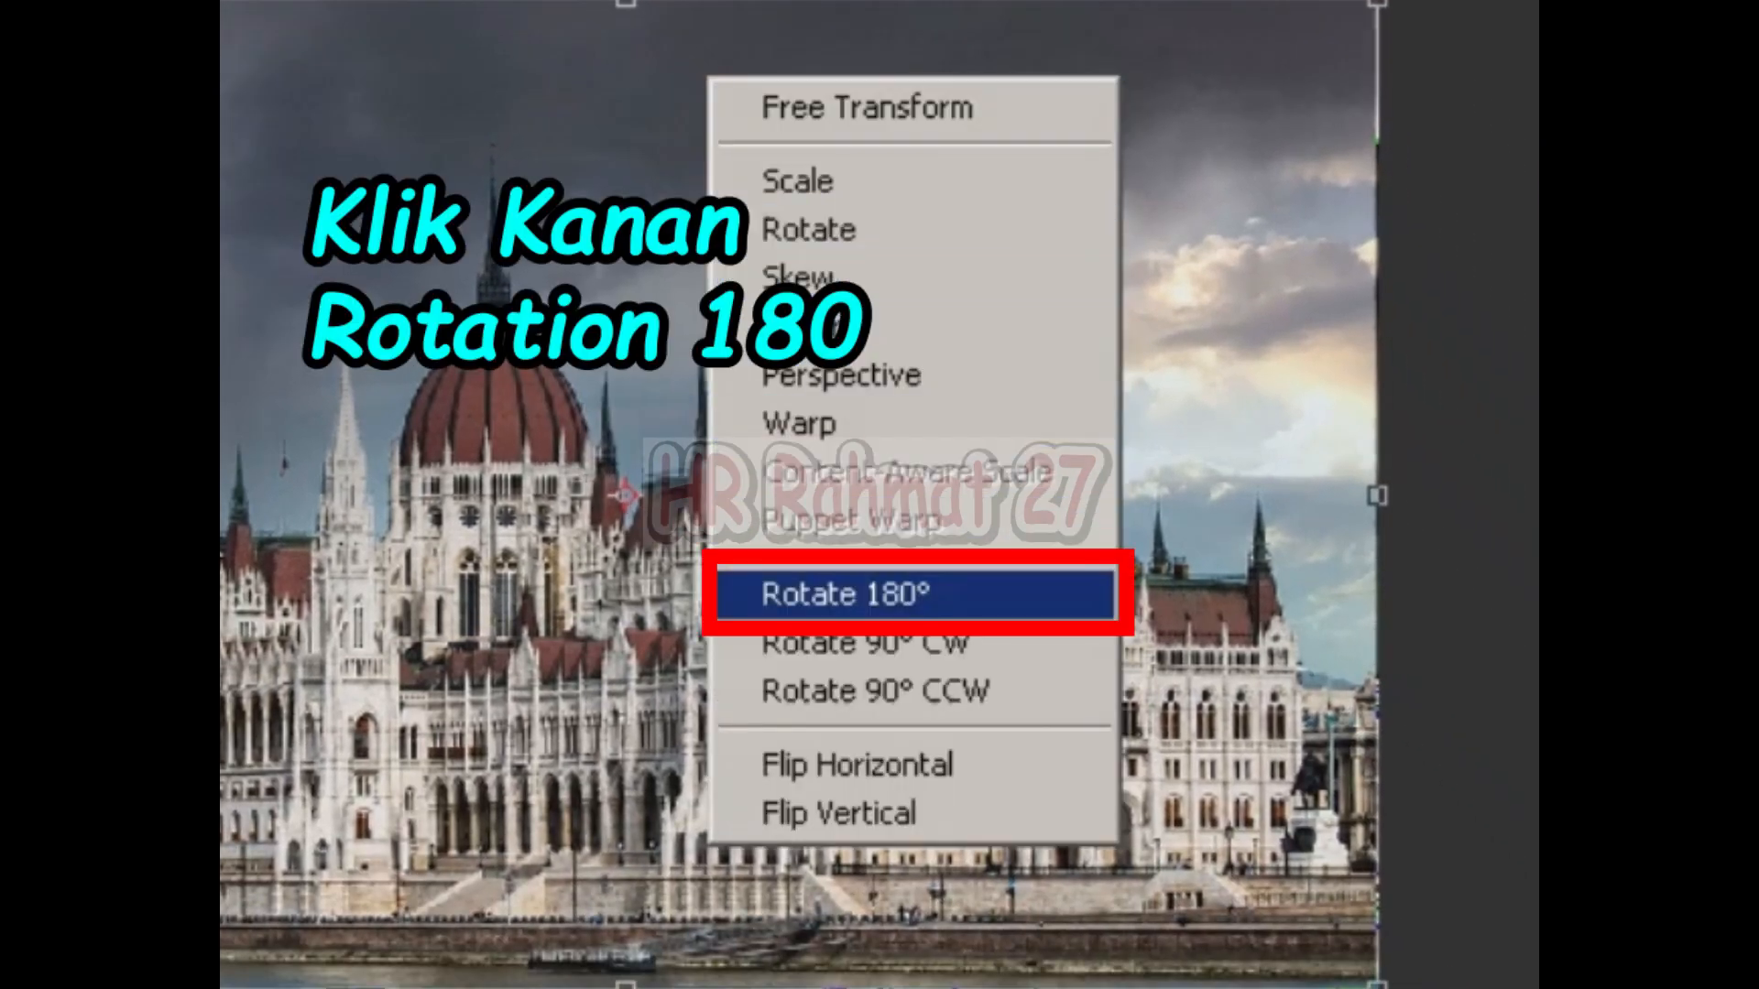
left_click(844, 594)
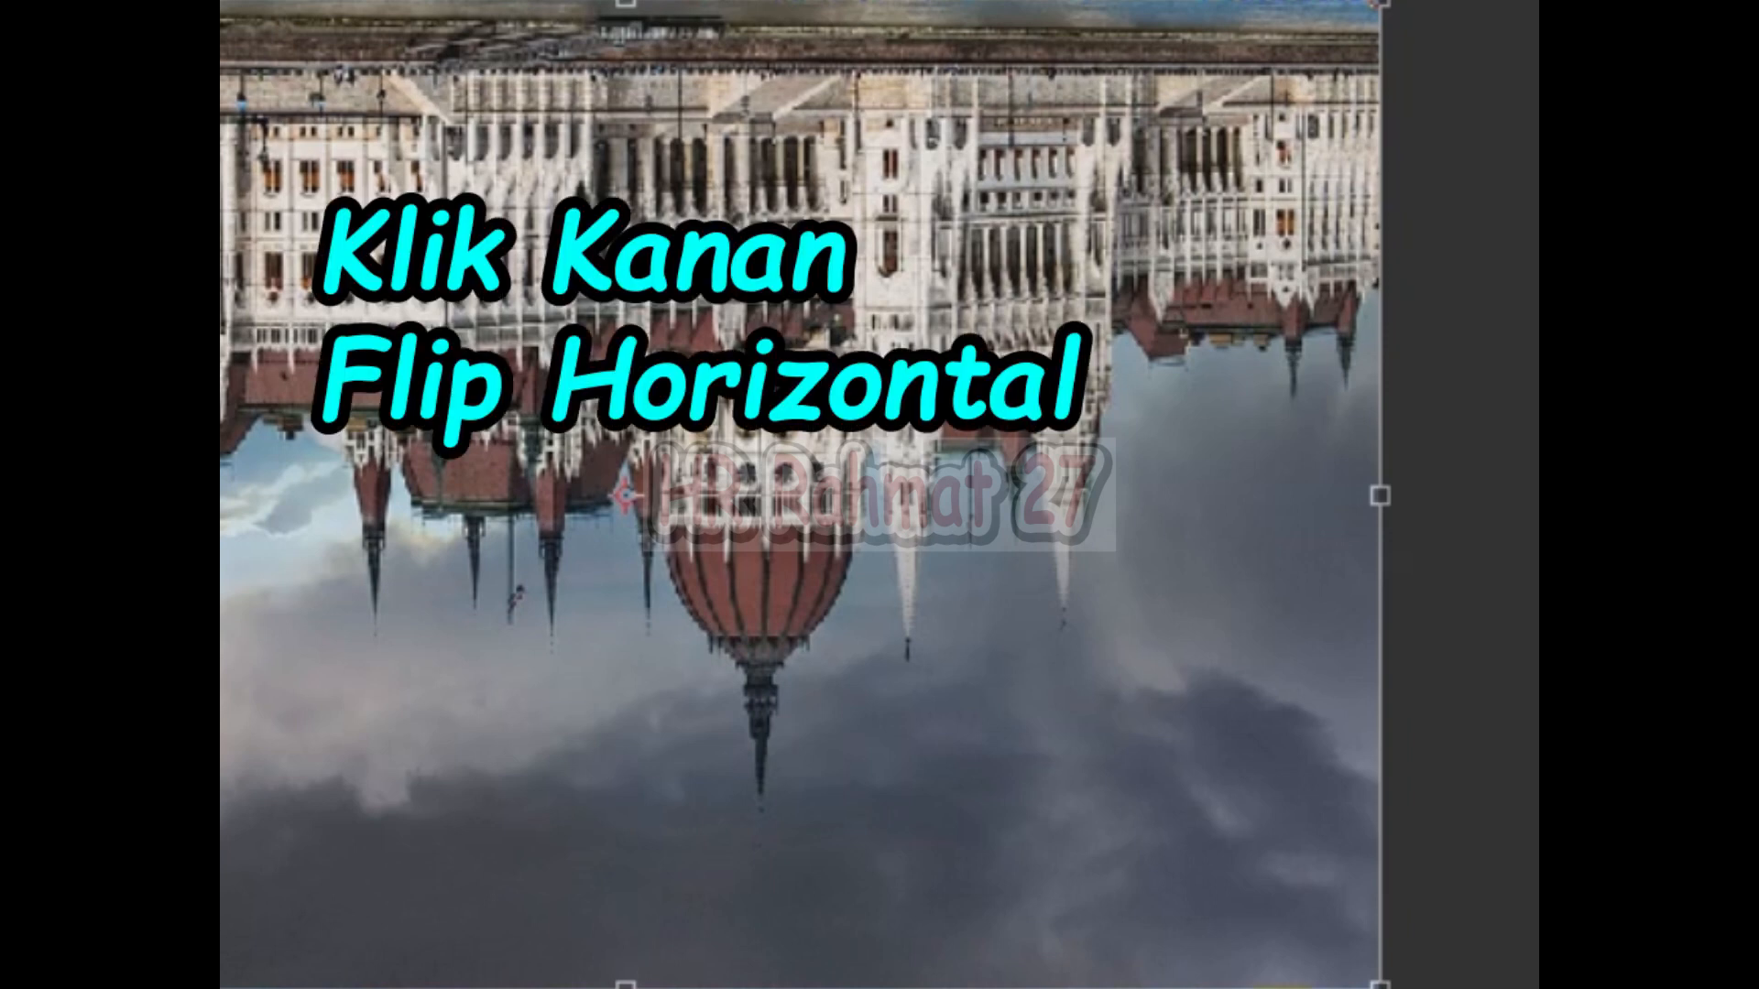
Step: Flip the upside-down building copy horizontally, nudge it up against the riverbank, and apply the transformation
right_click(698, 106)
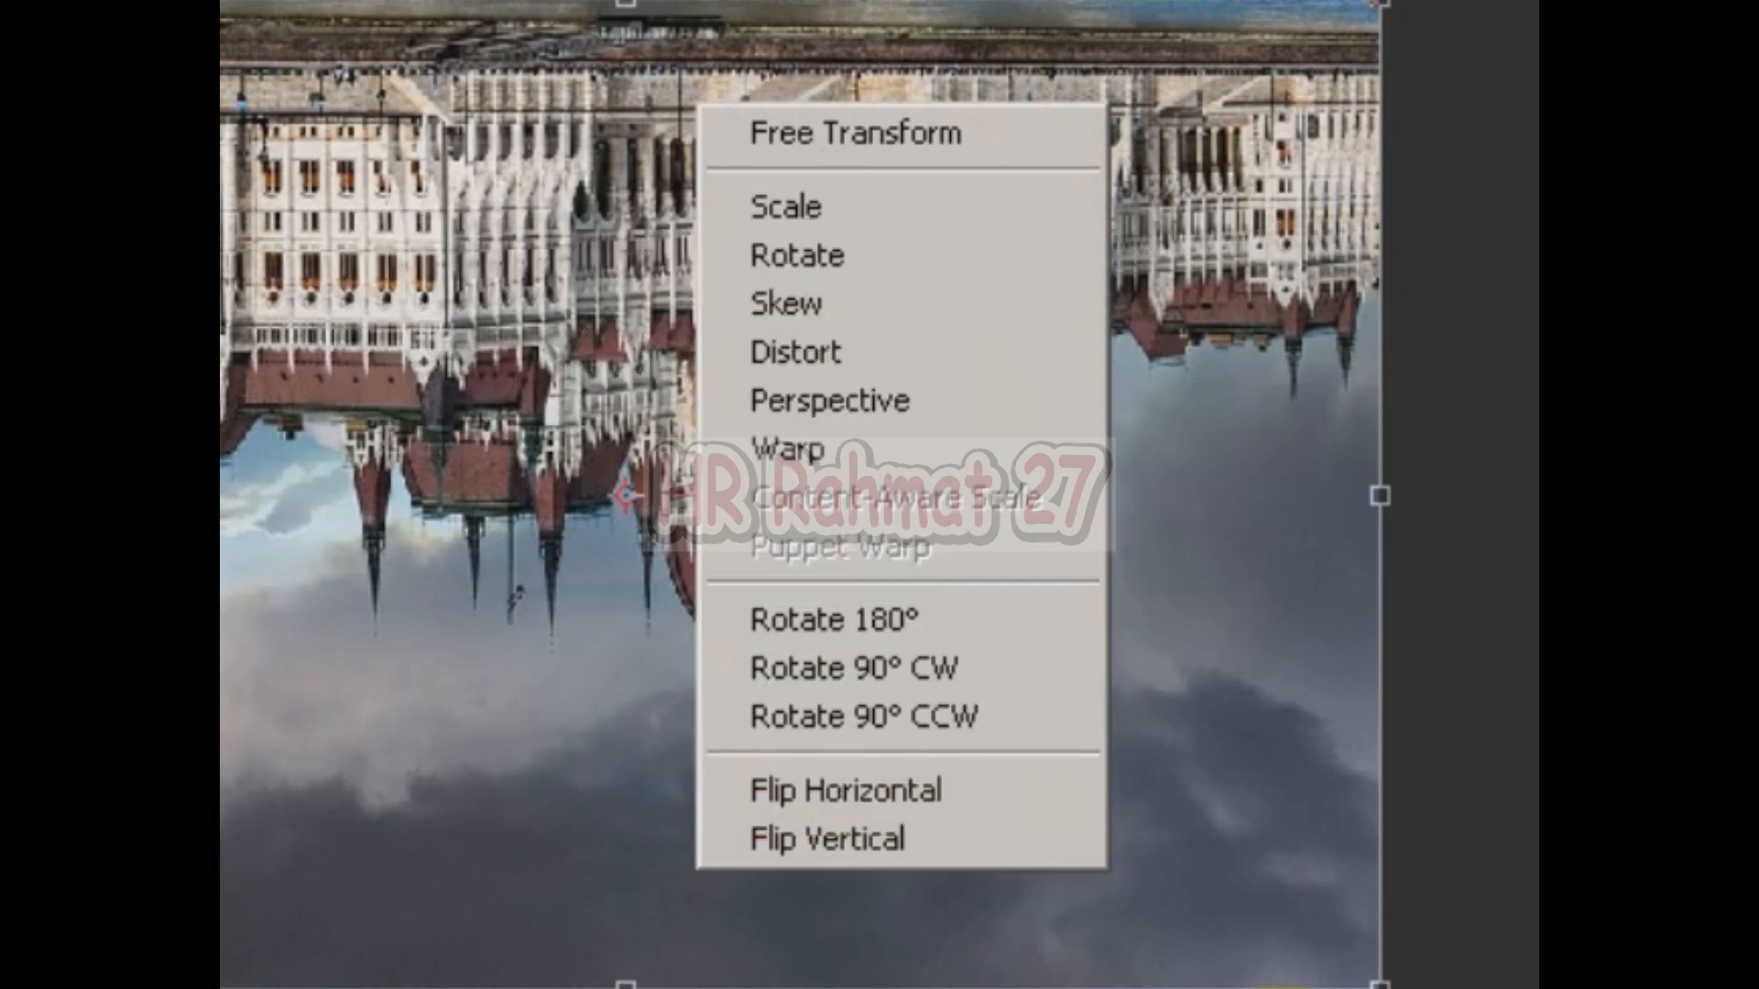
left_click(846, 789)
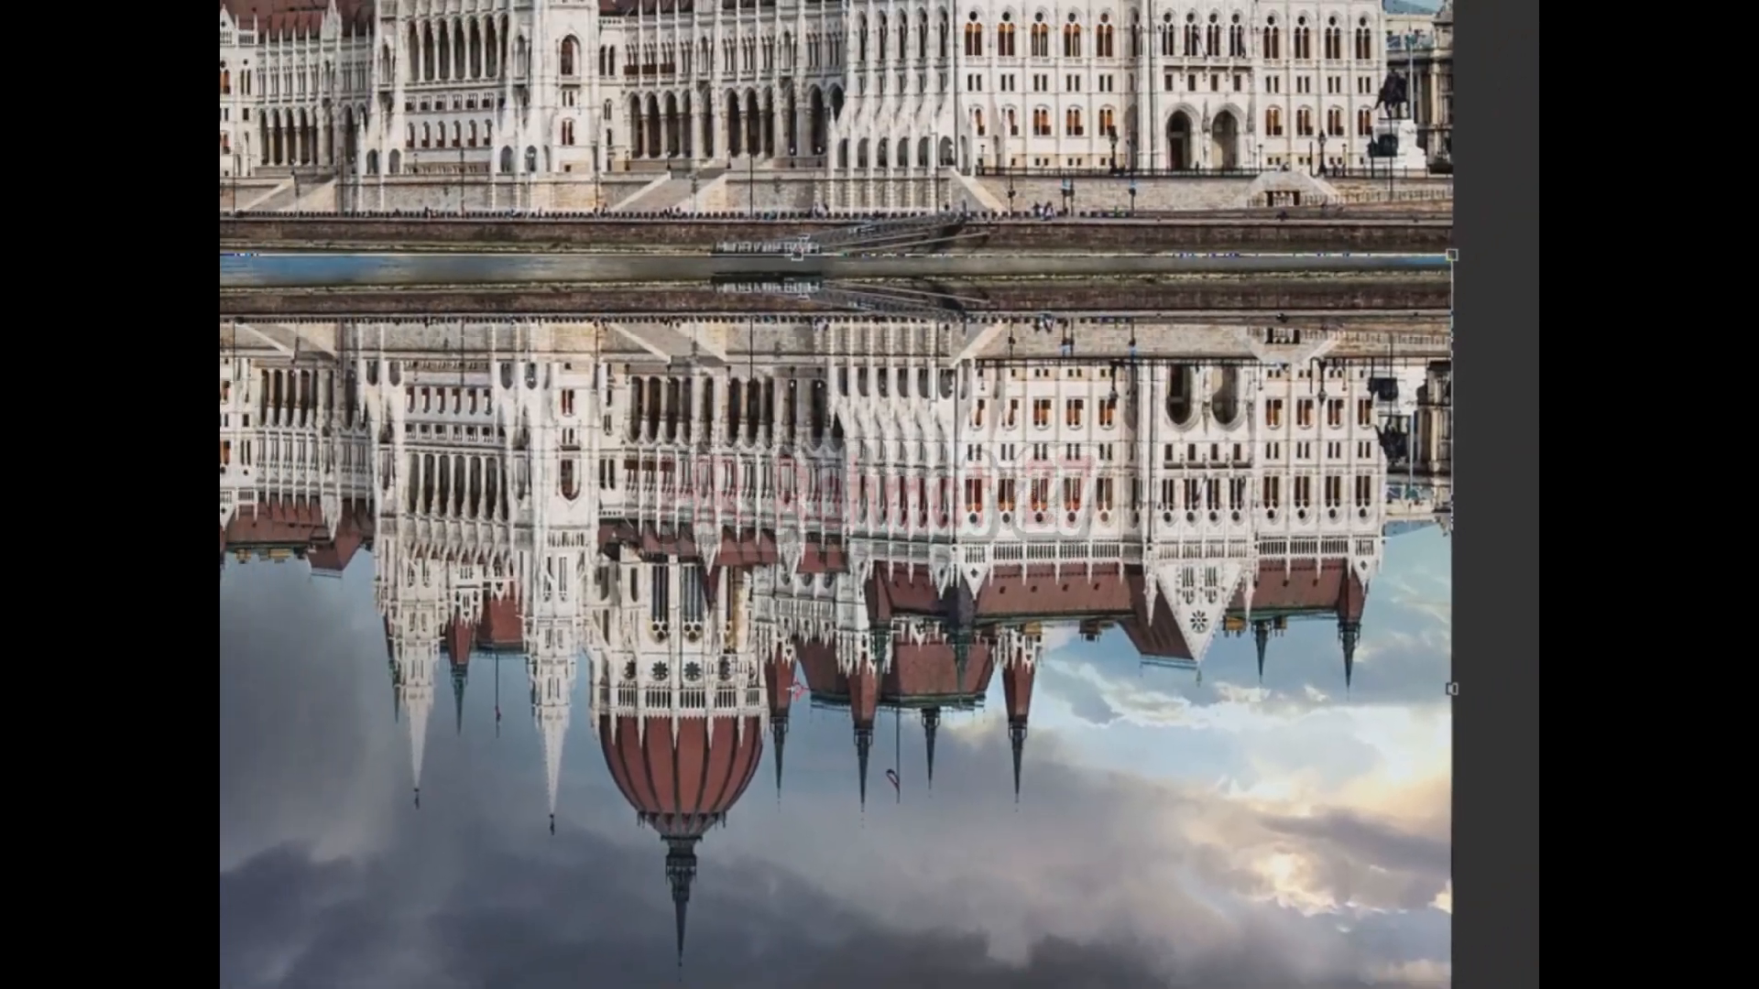
left_click_drag(871, 441, 877, 410)
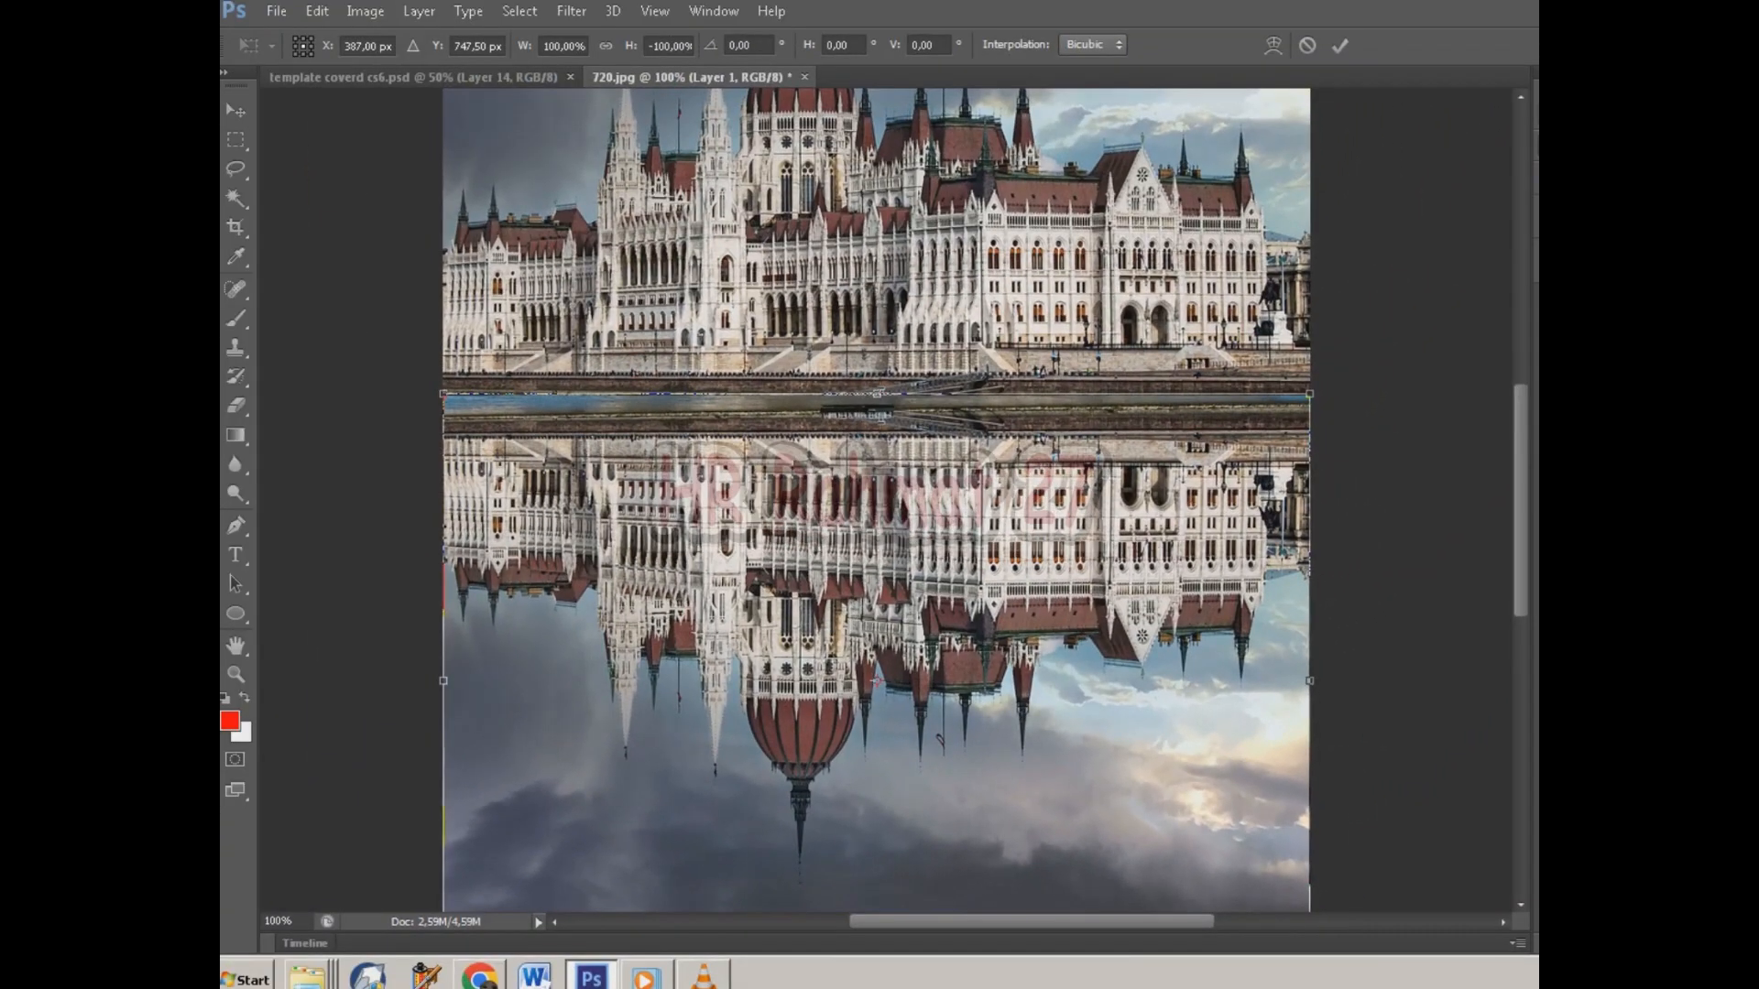
key("m")
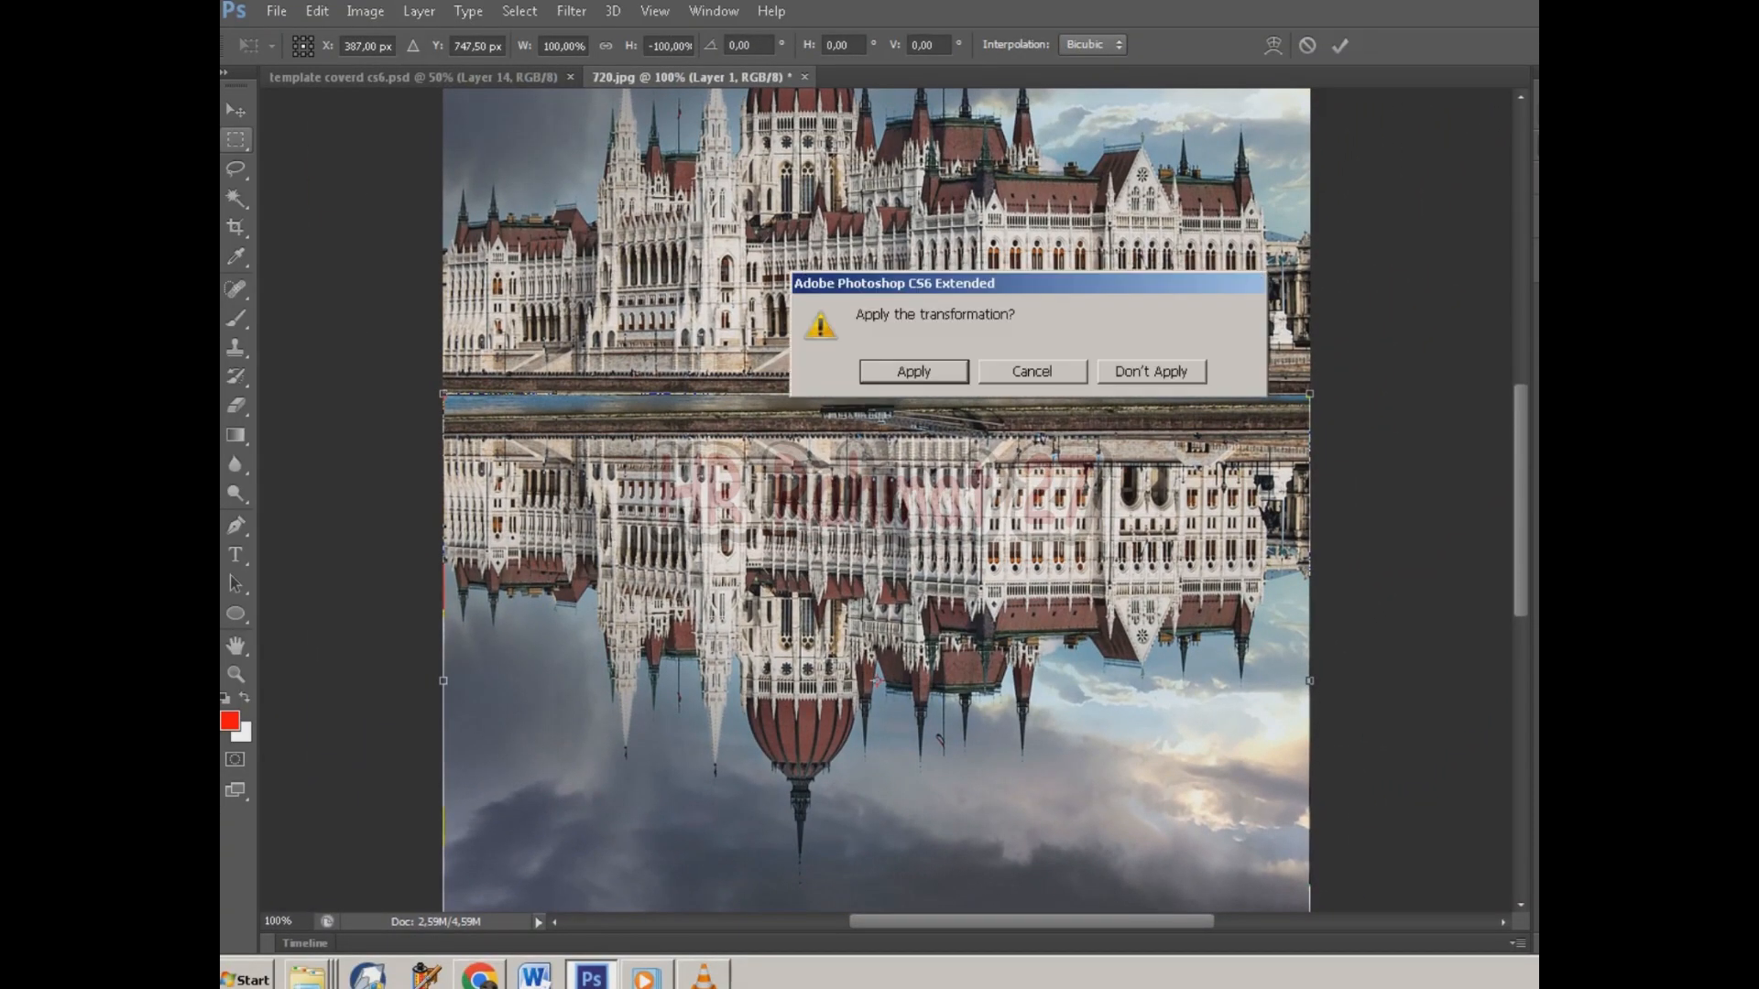
key("Return")
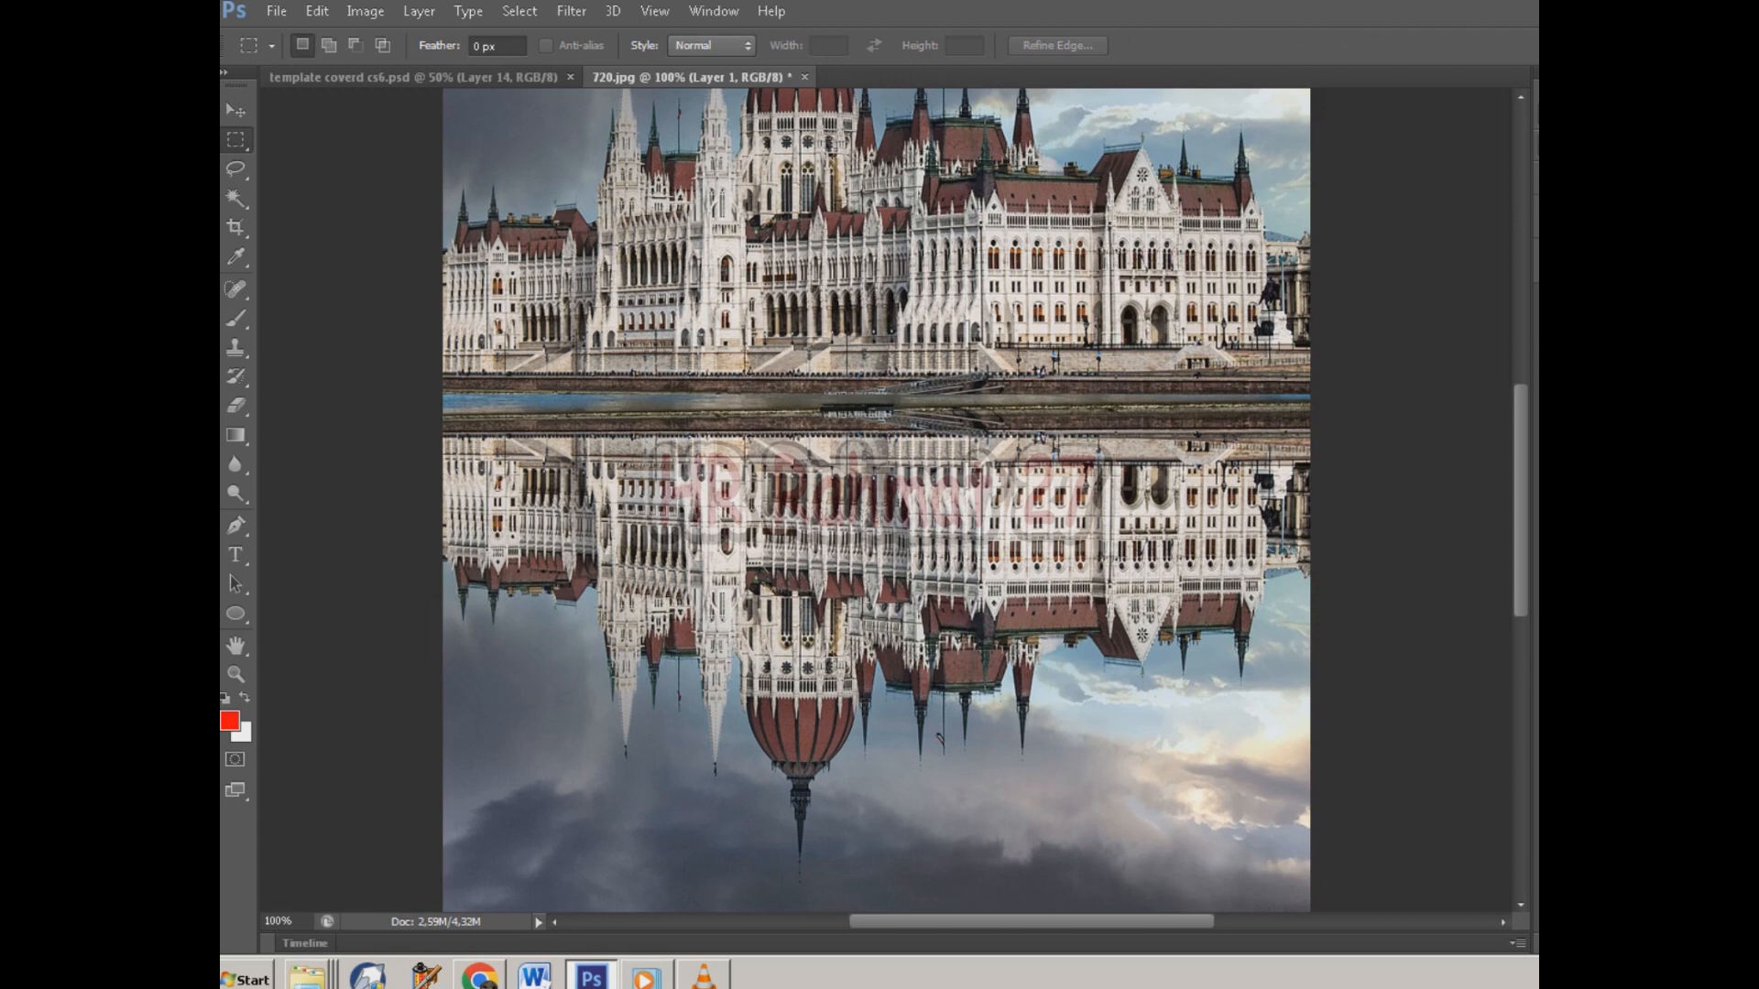
Step: Retouch the seam between the riverbank and its reflection using a thin rectangular selection, and remove the selection
left_click_drag(1310, 347, 464, 399)
key("ctrl+d")
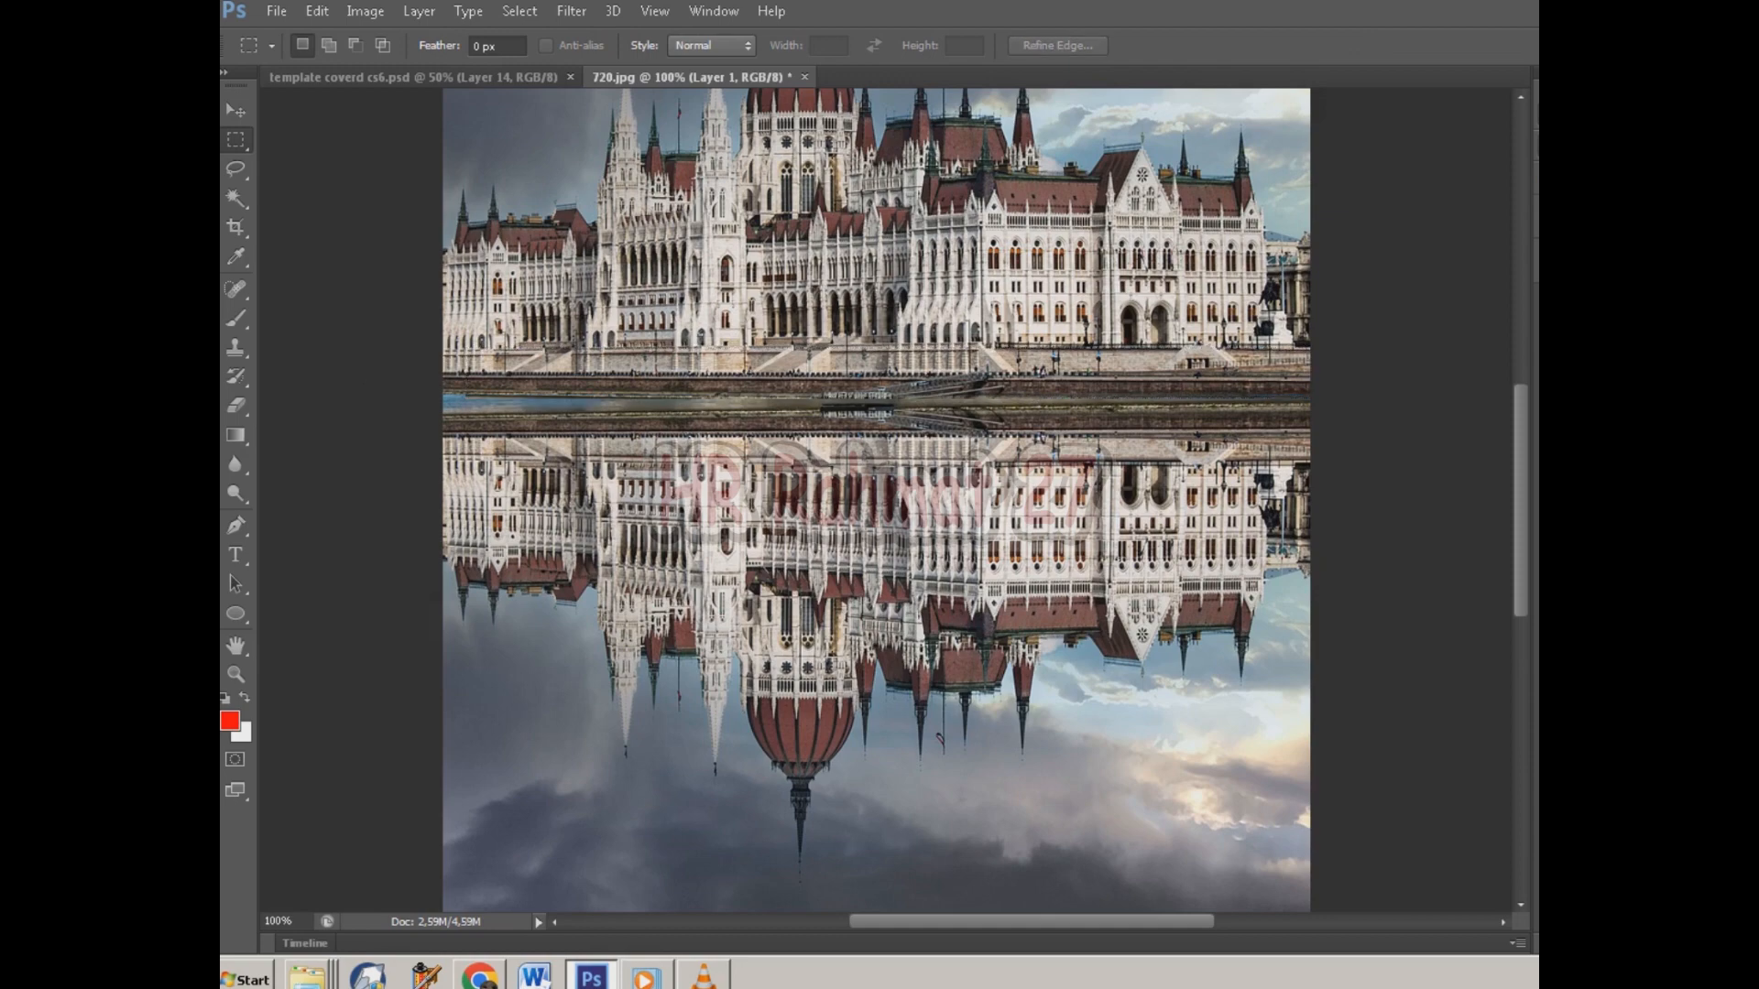
key("ctrl+0")
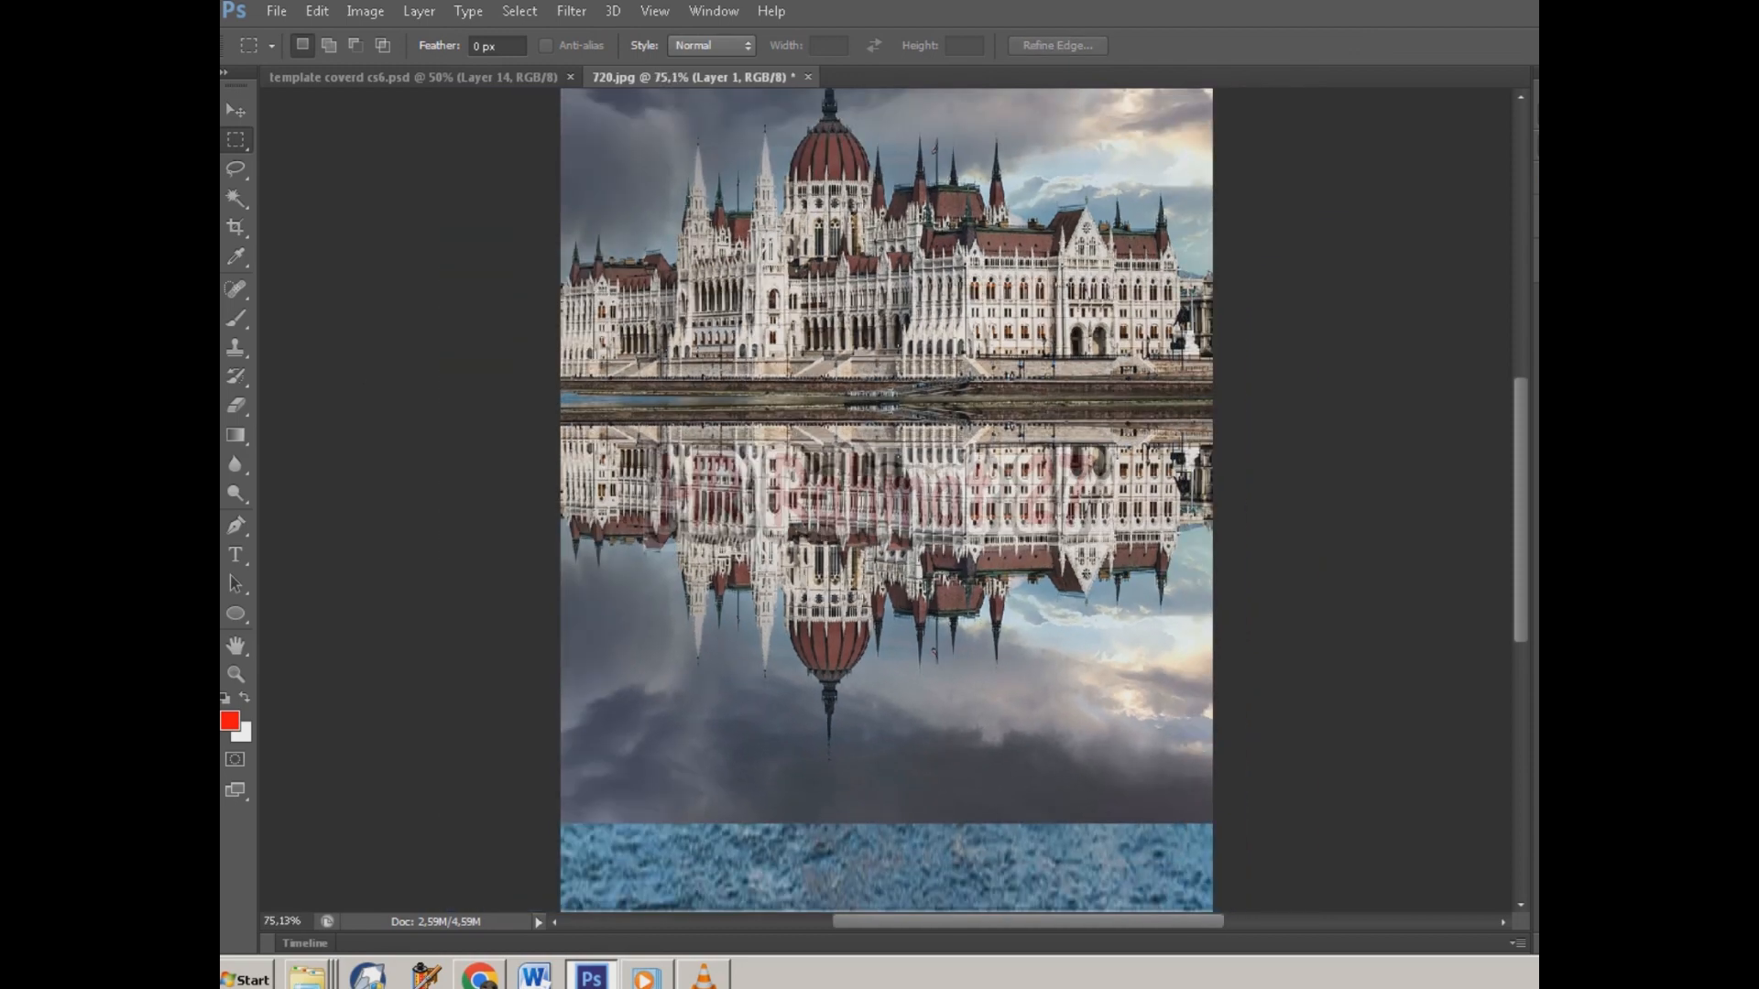
Step: Choose the Gradient Tool with the black-to-white linear gradient preset
scroll(904, 479, "up", 2)
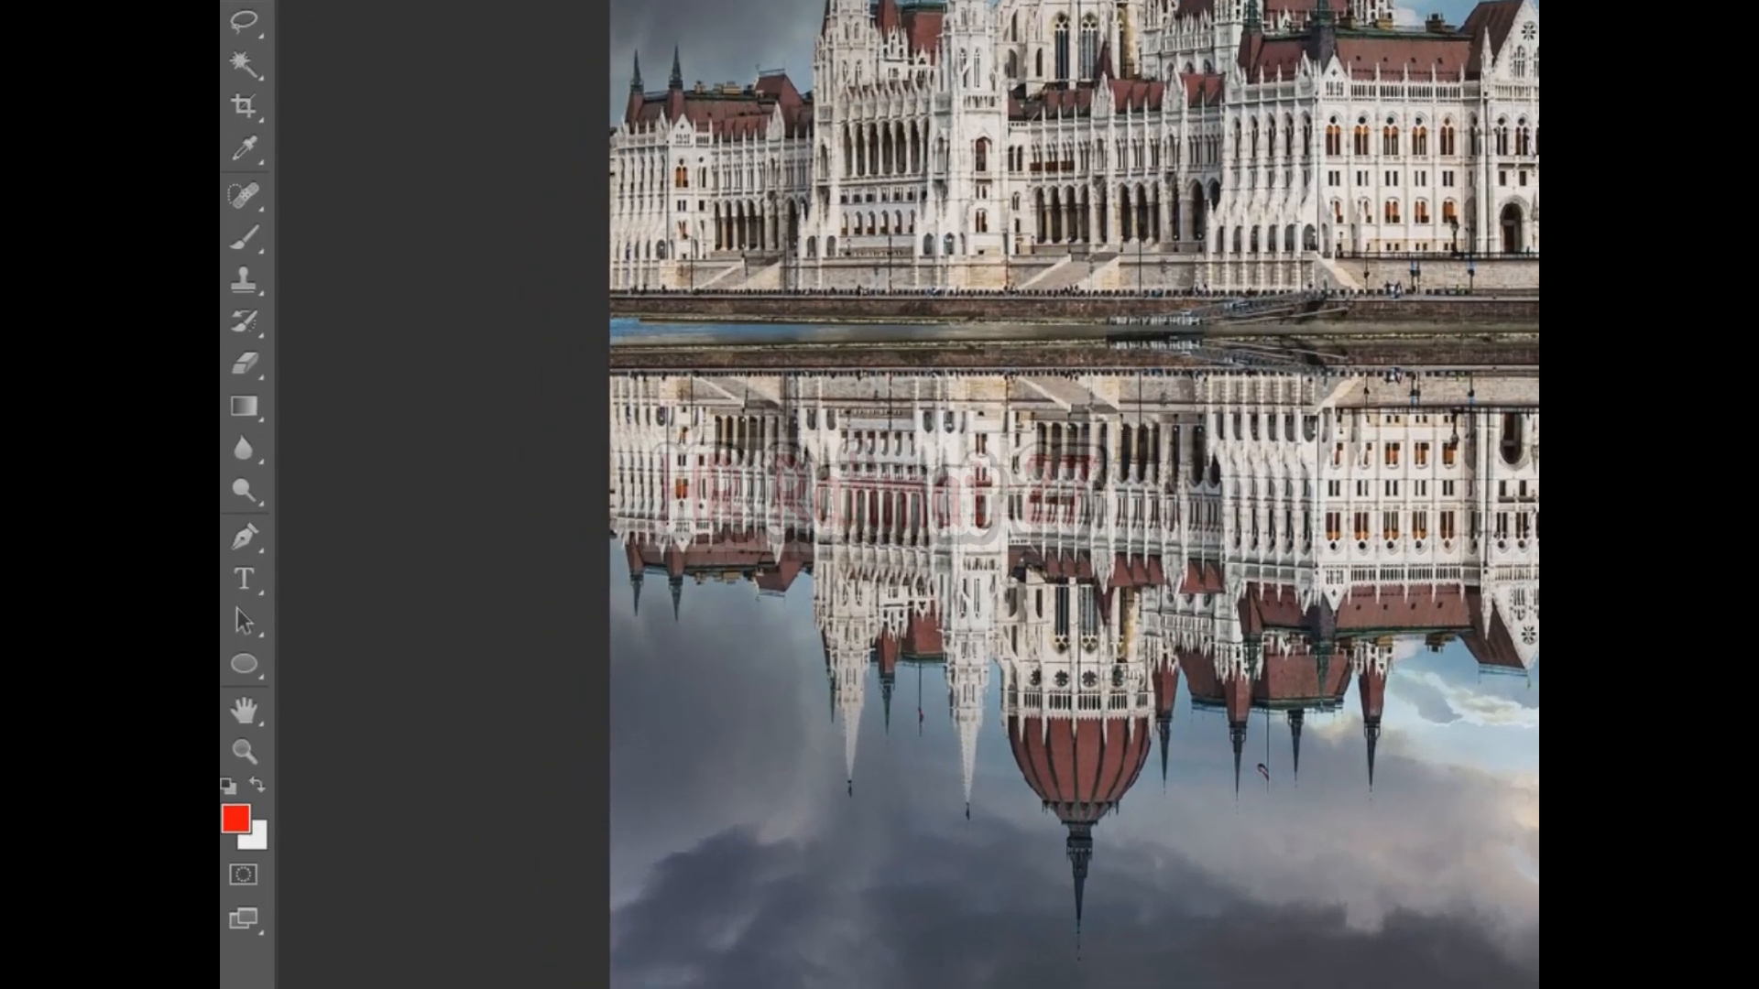
key("g")
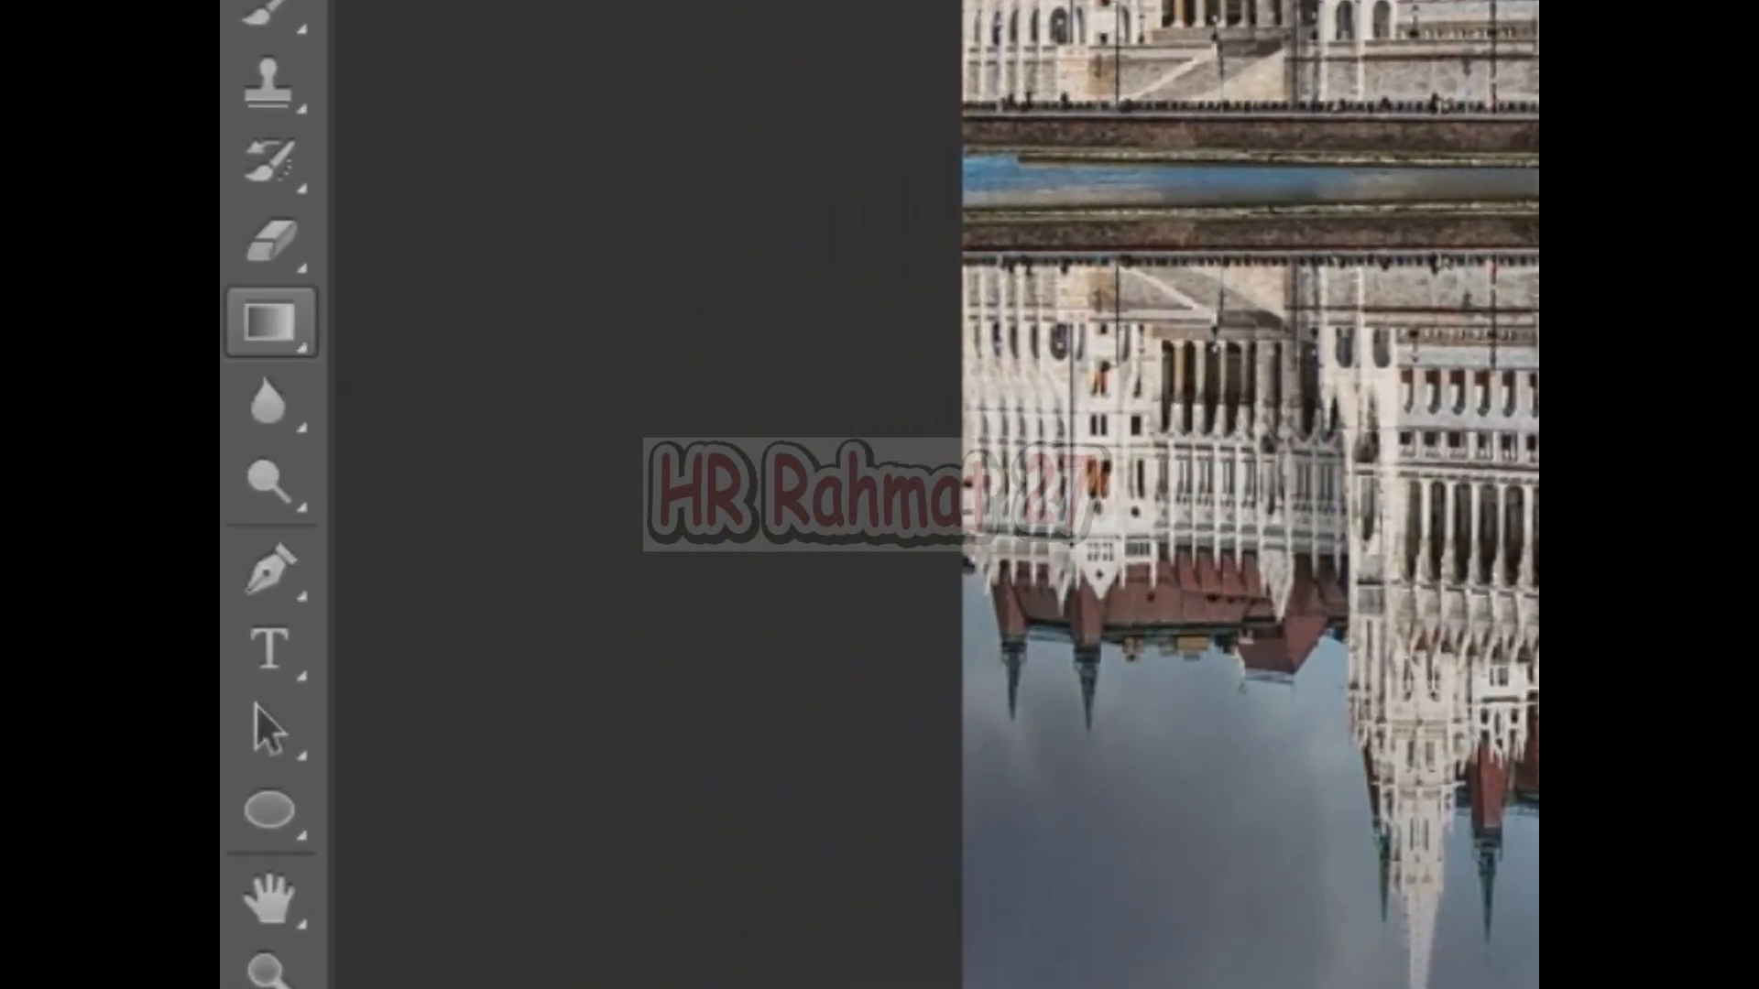
right_click(270, 322)
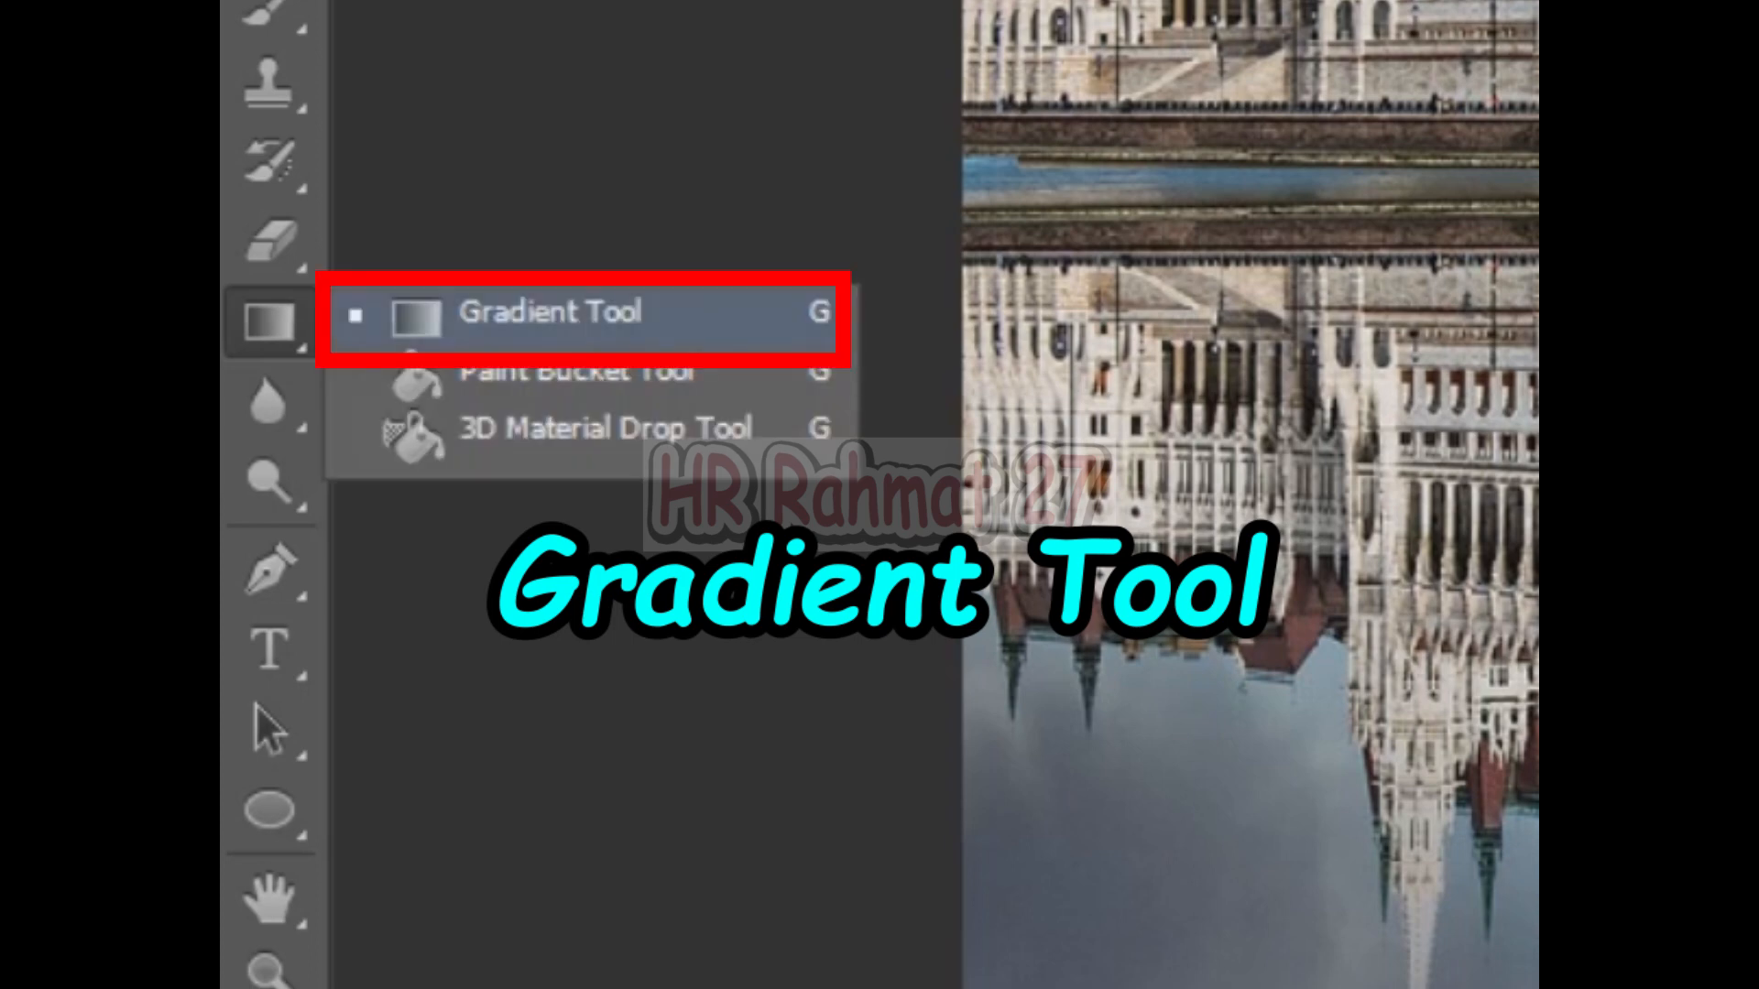
key("Escape")
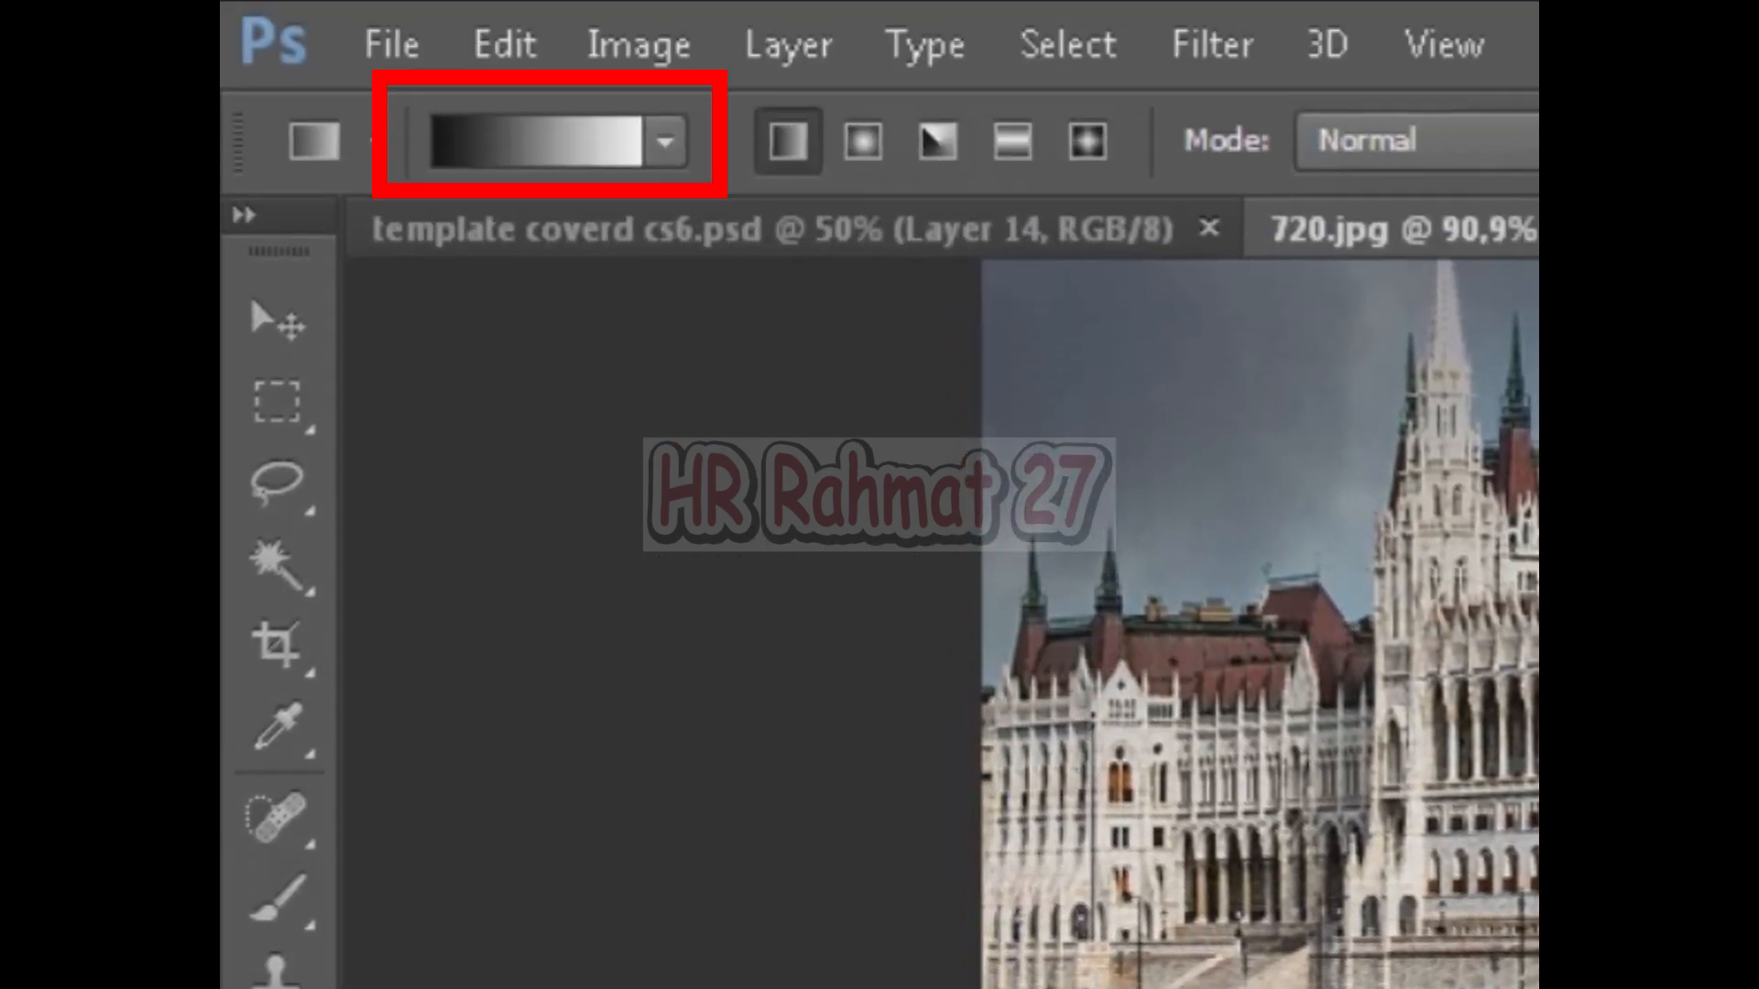
left_click(665, 142)
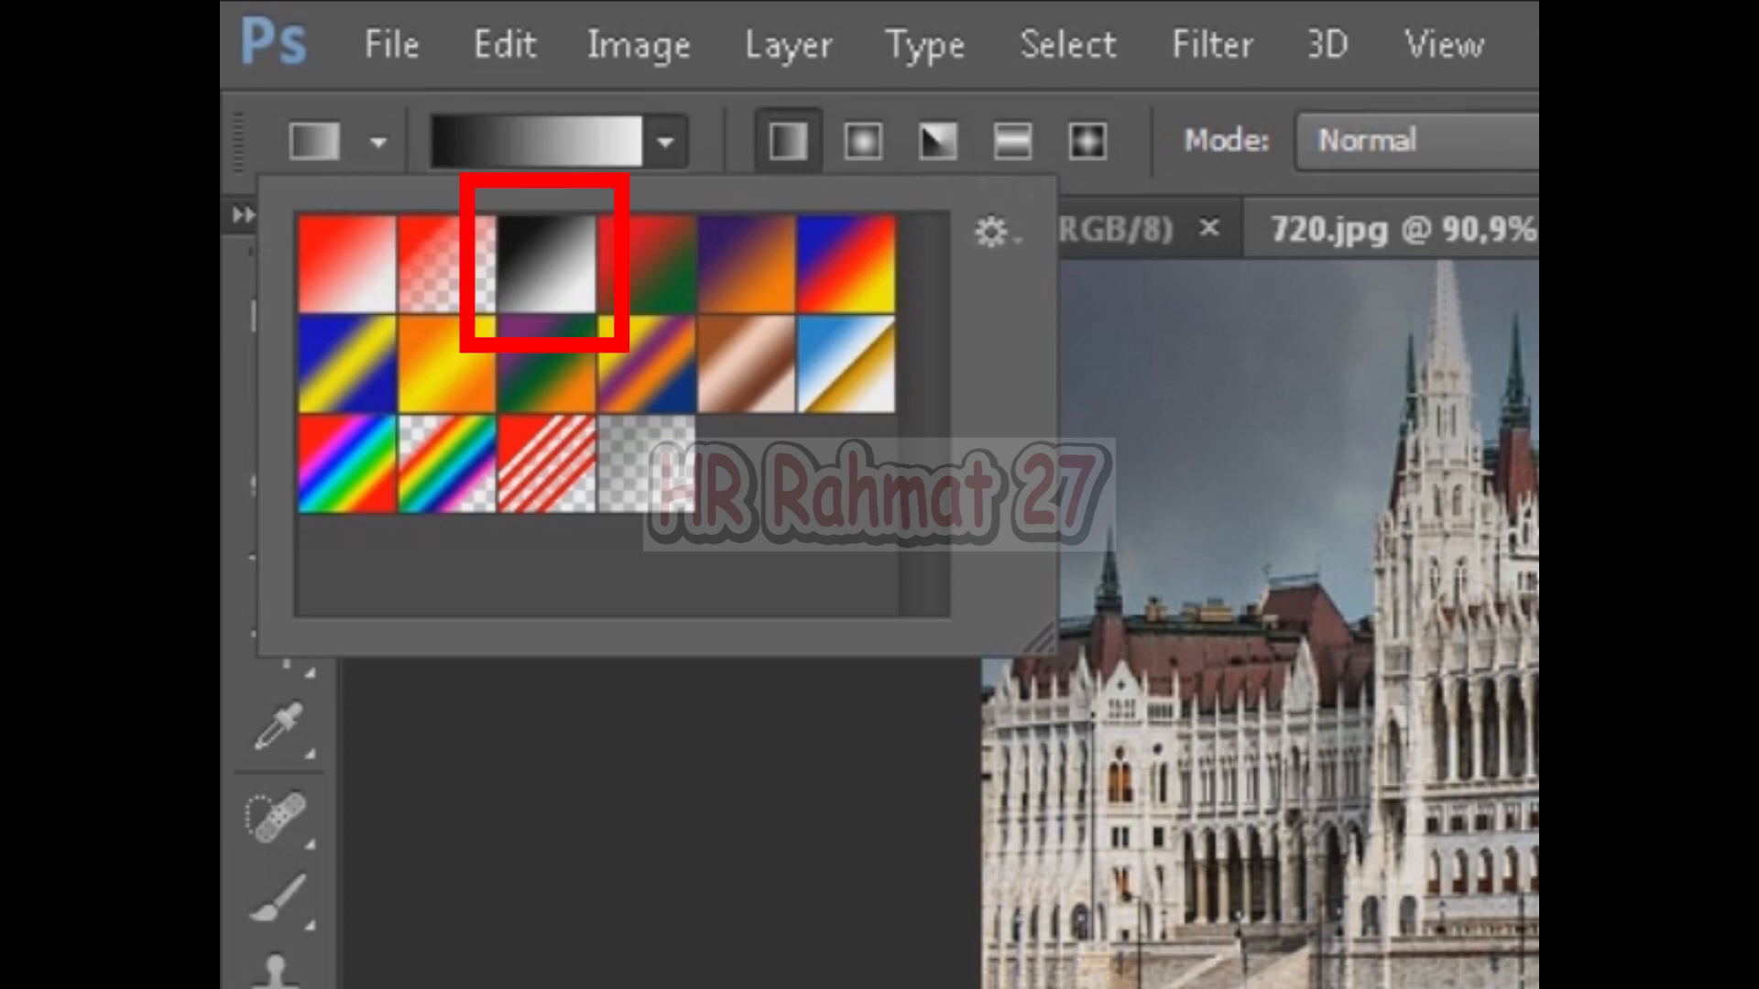
left_click(546, 264)
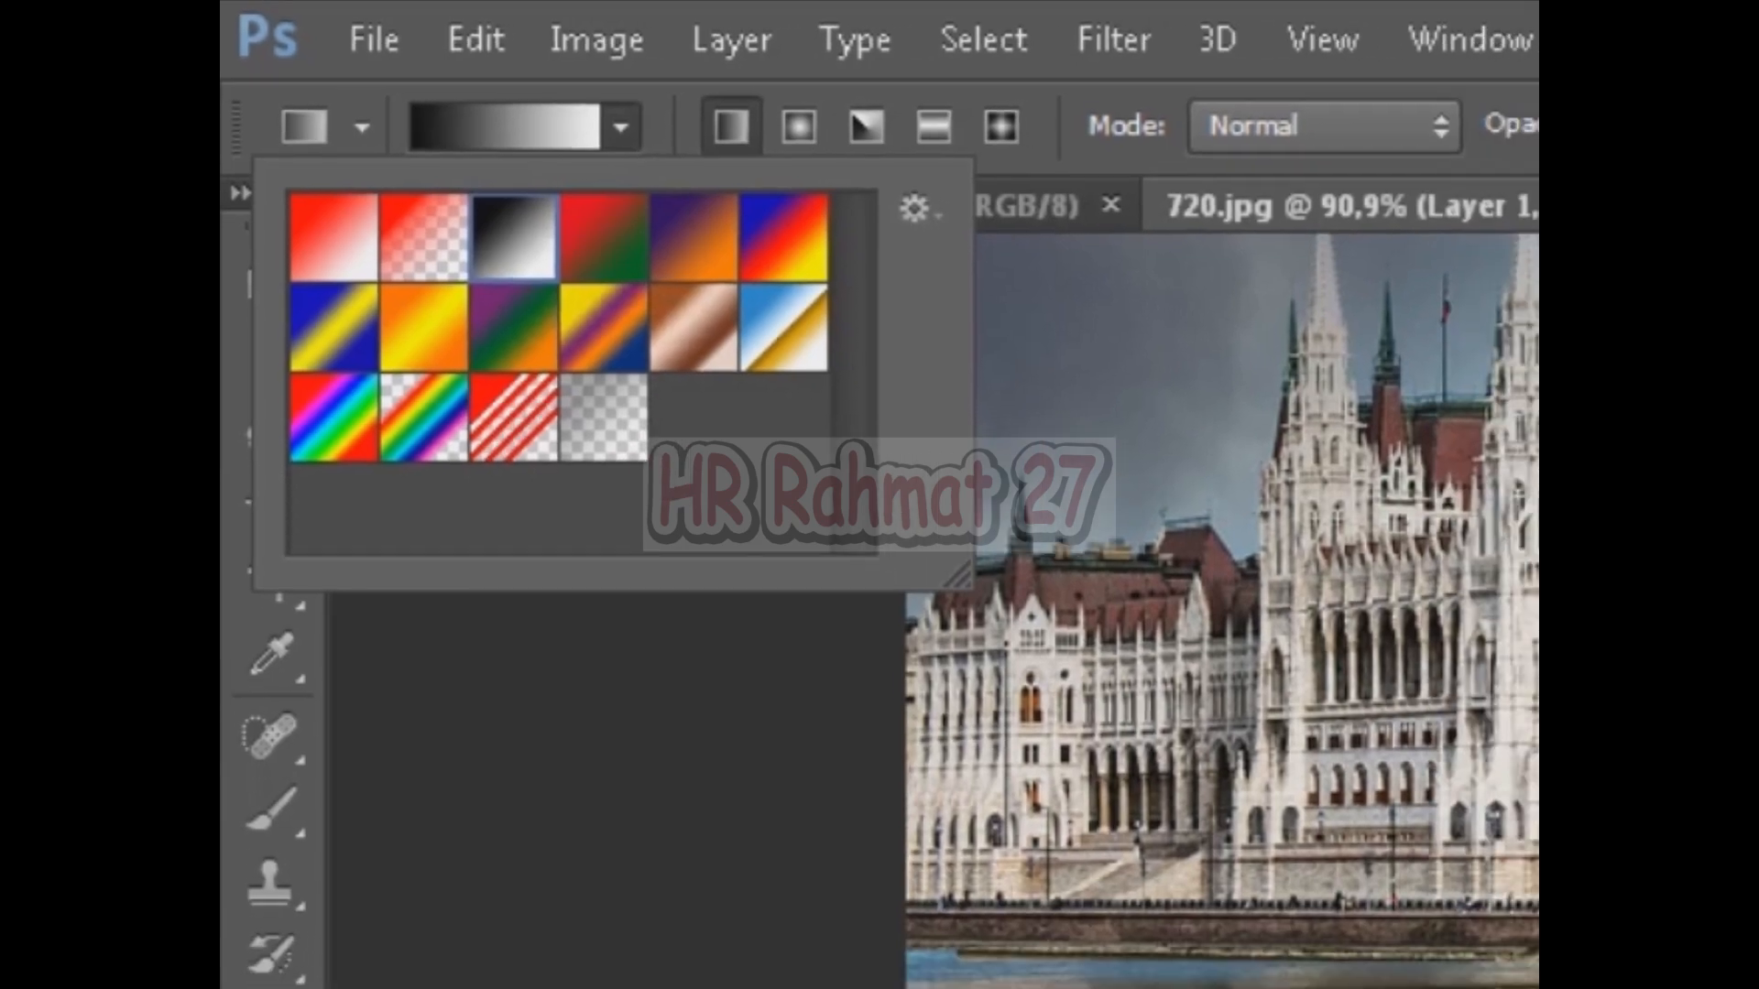
Step: Add a layer mask to Layer 1 and fade the reflection into the water with black-to-white gradients running from bottom to top
scroll(1260, 623, "down", 4)
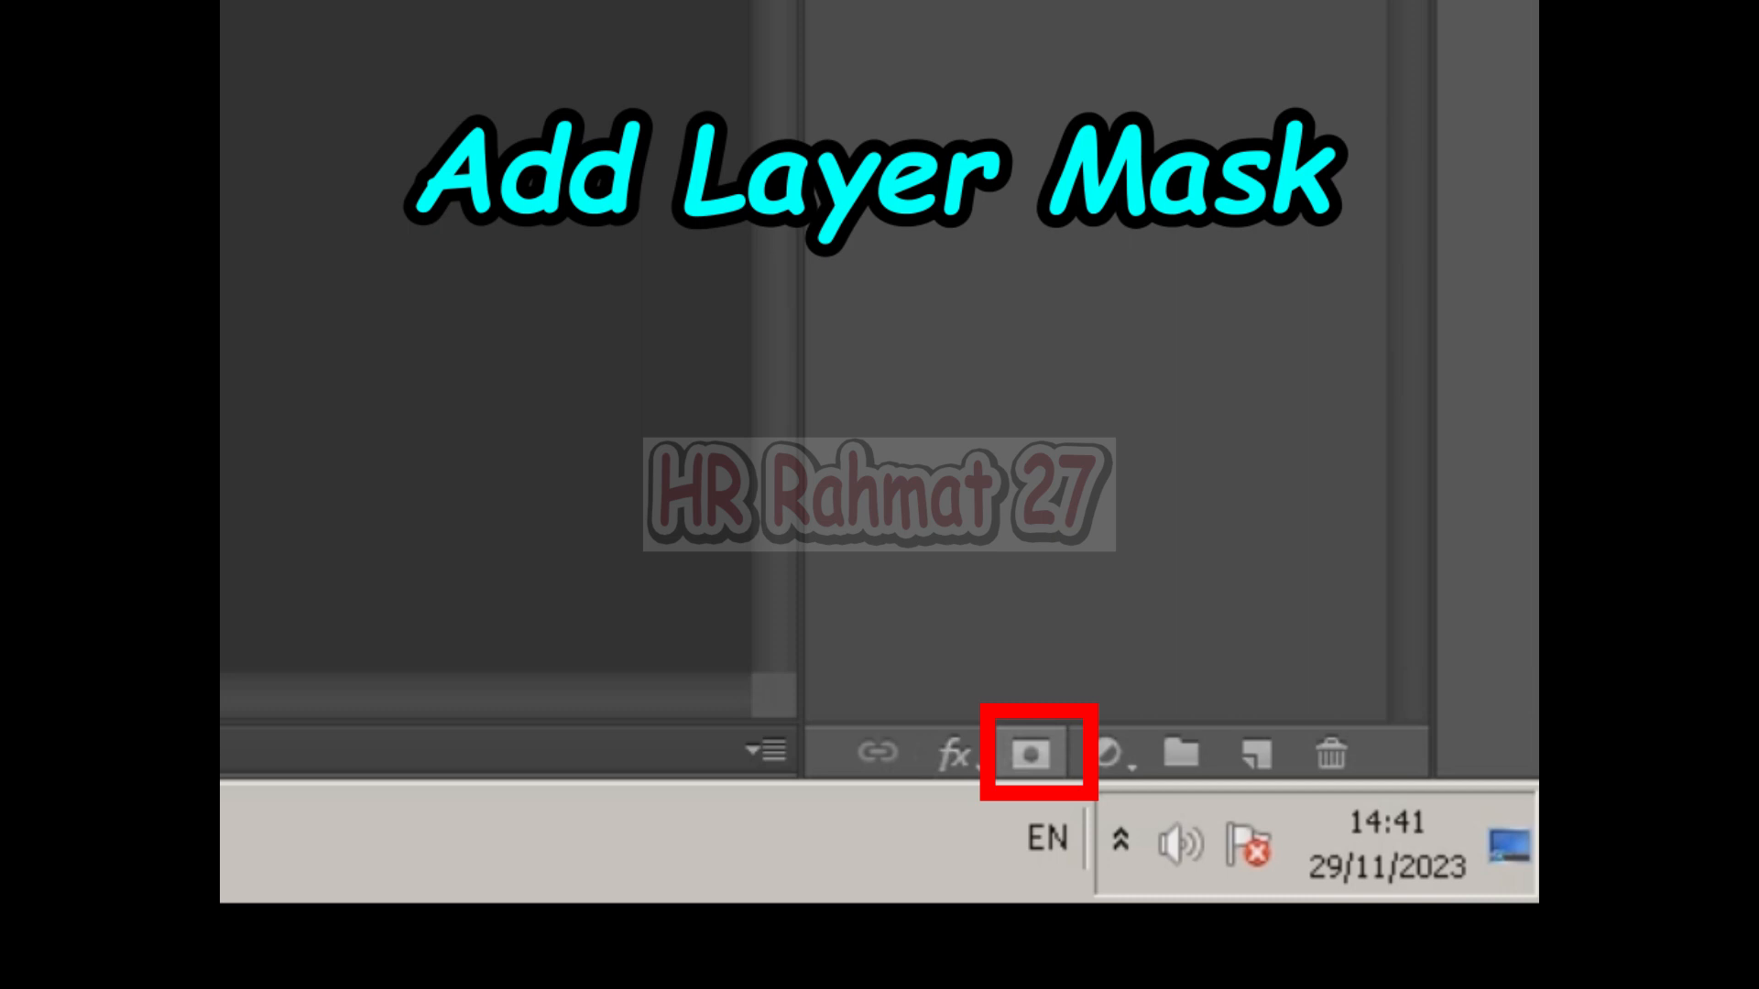
left_click(1030, 753)
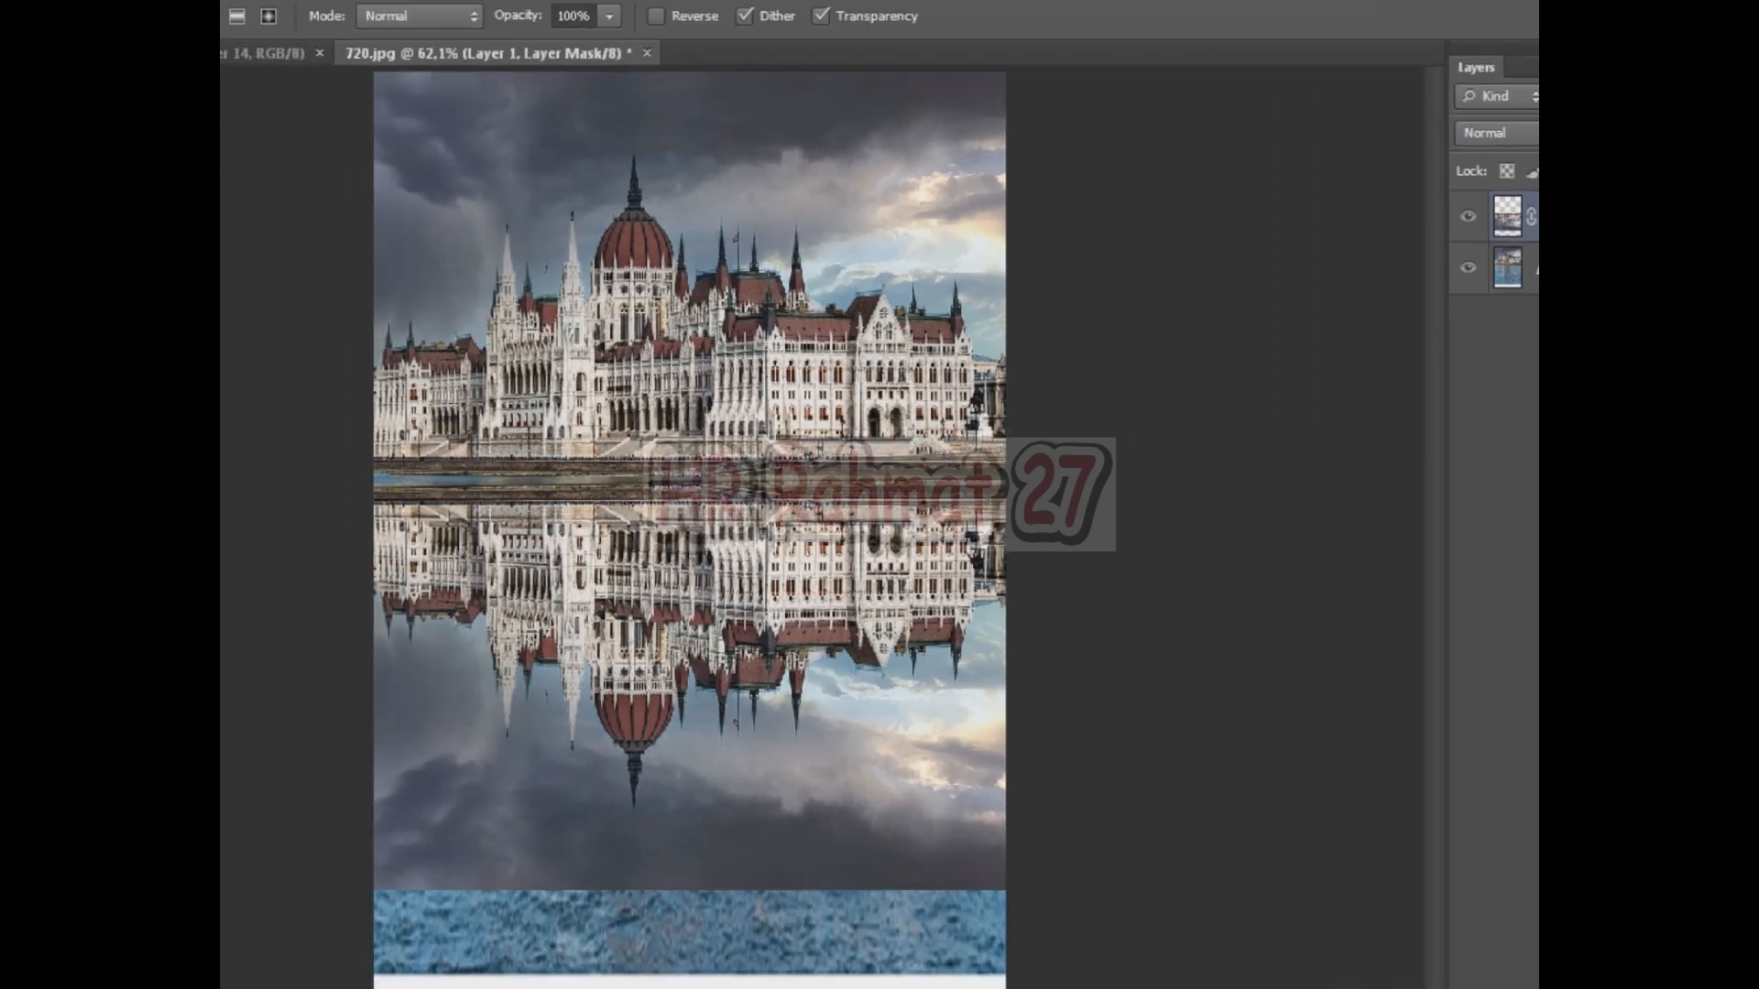
left_click_drag(865, 859, 864, 441)
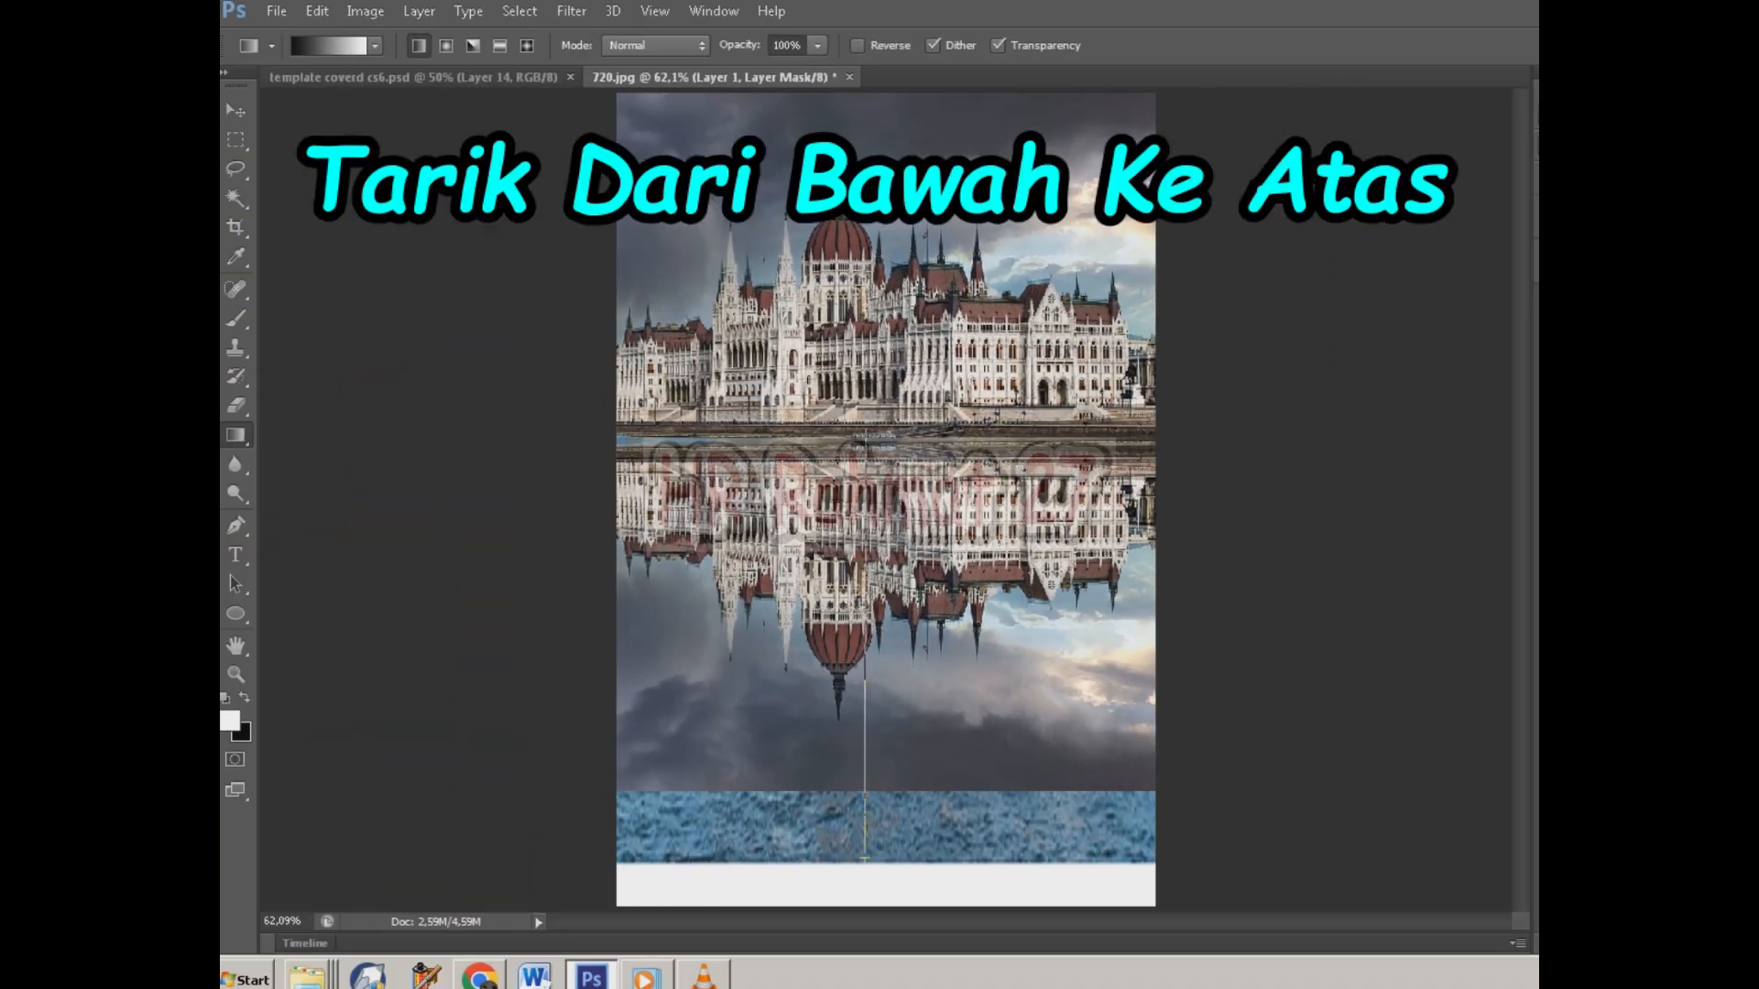
left_click_drag(865, 683, 865, 542)
scroll(885, 732, "up", 2)
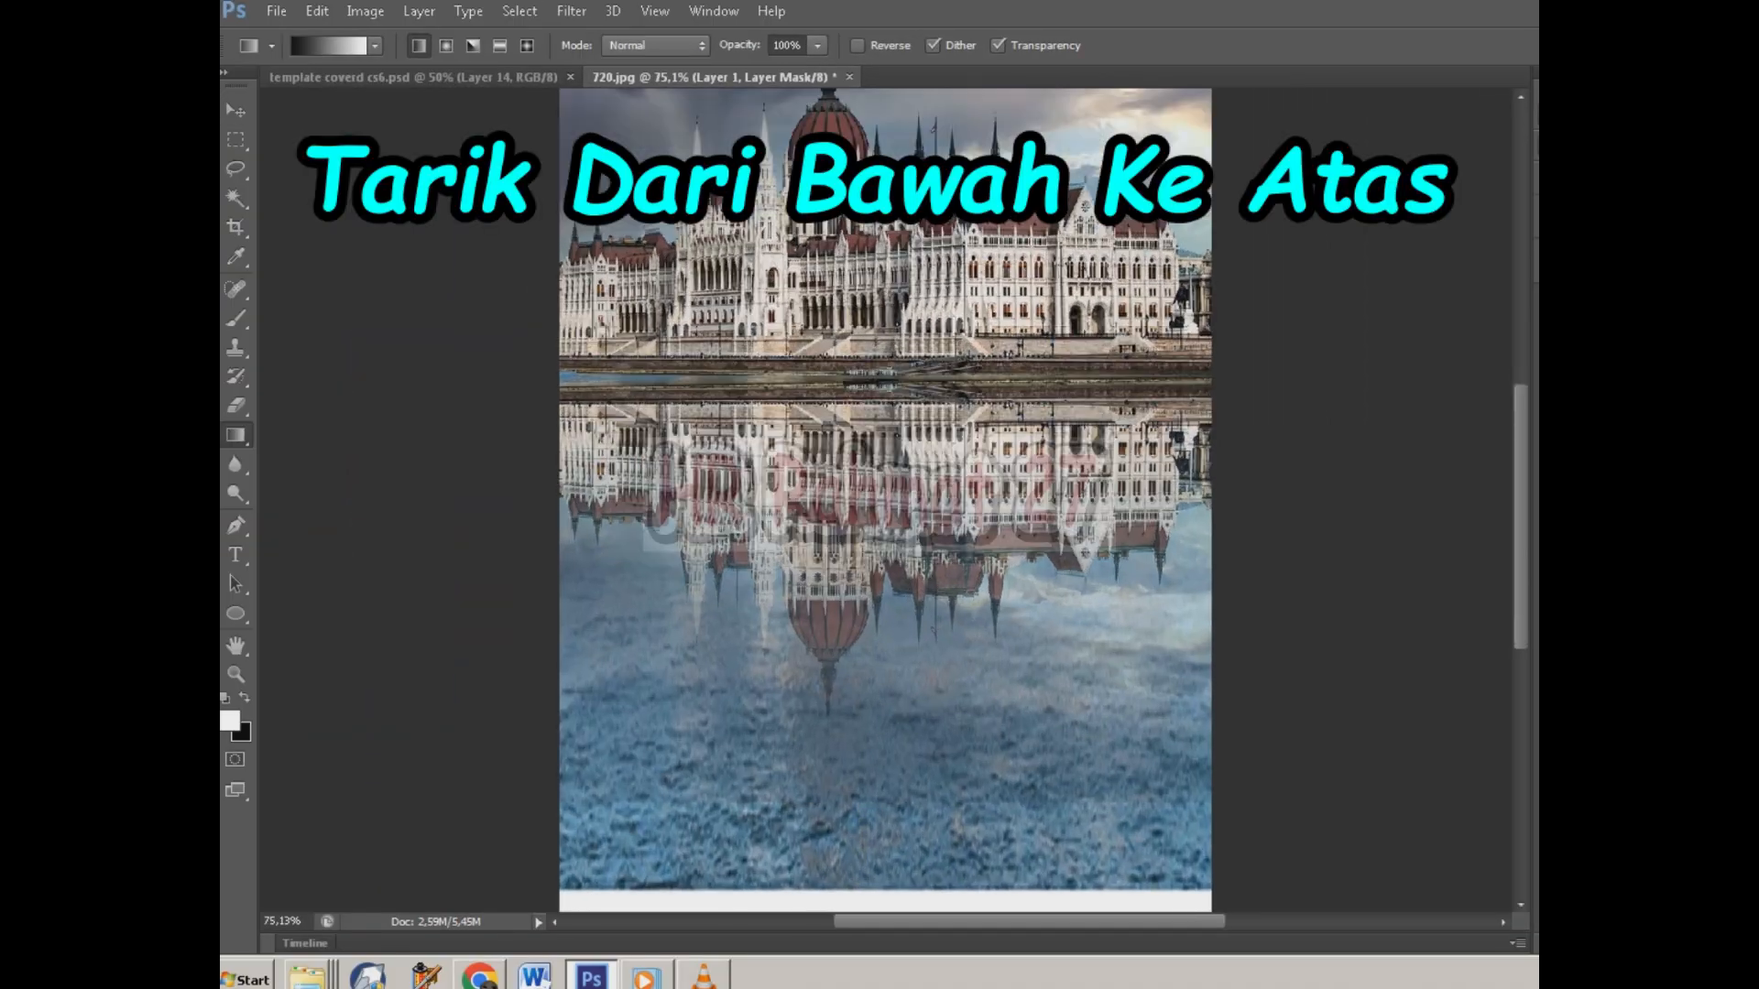
left_click_drag(877, 810, 873, 376)
left_click_drag(876, 632, 875, 632)
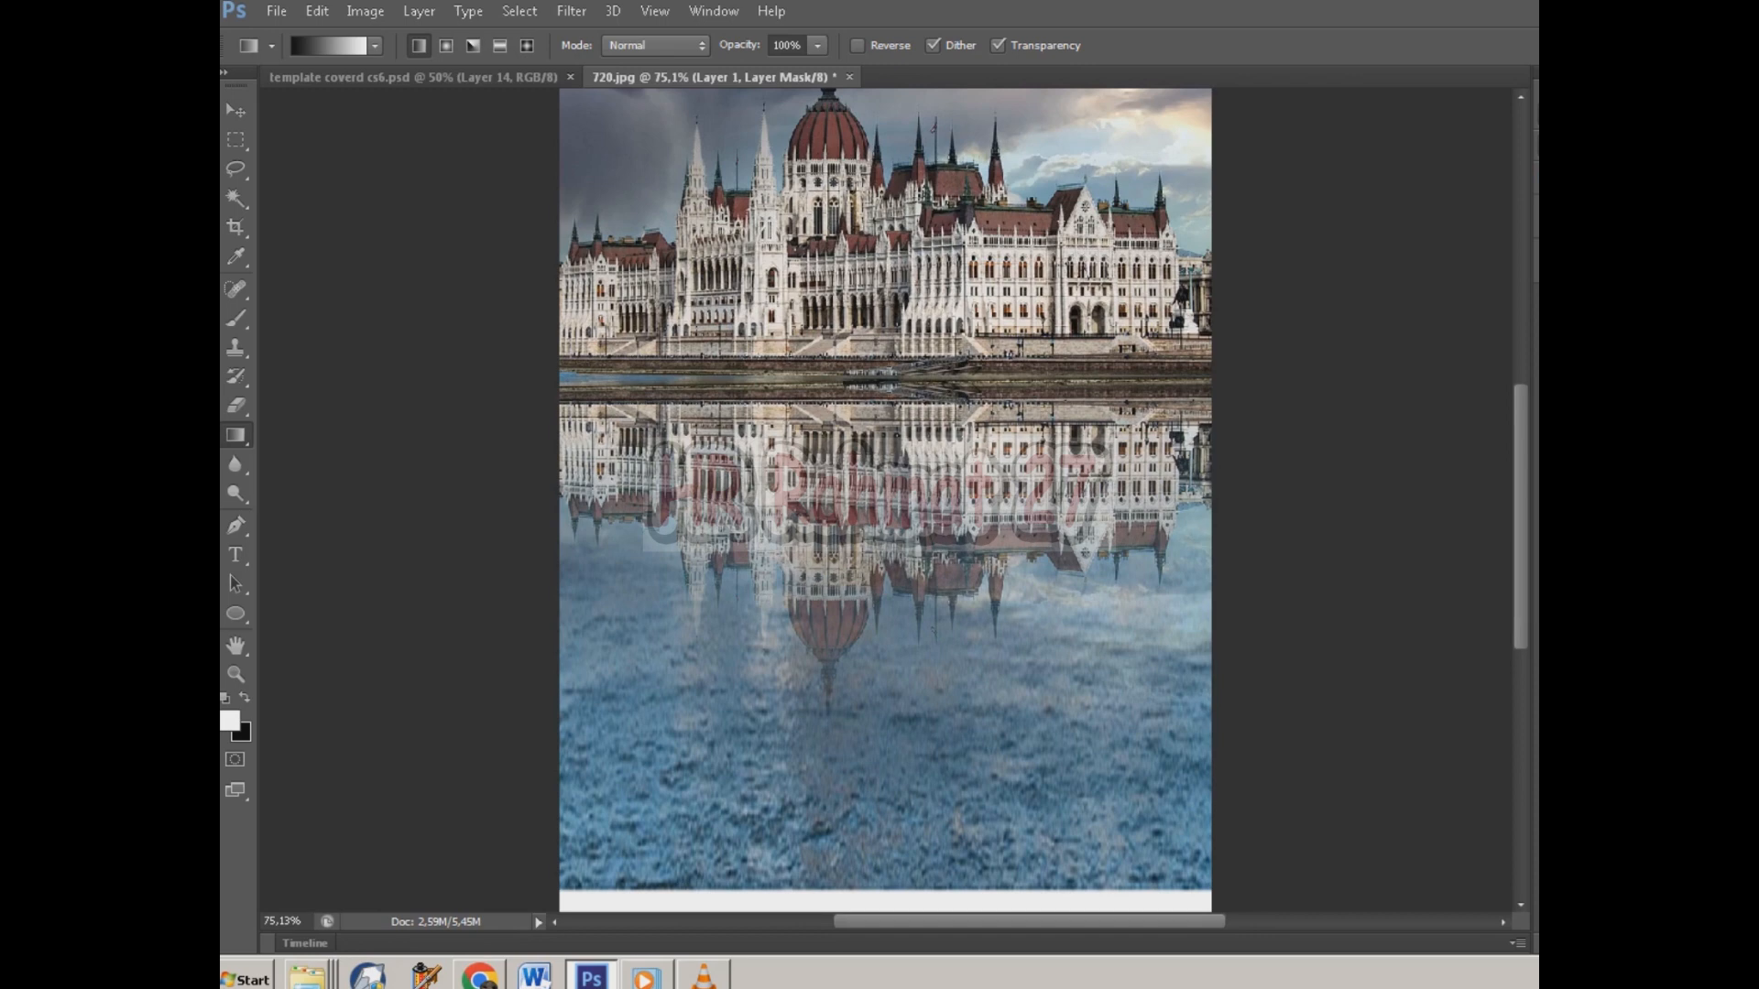
left_click_drag(871, 733, 879, 378)
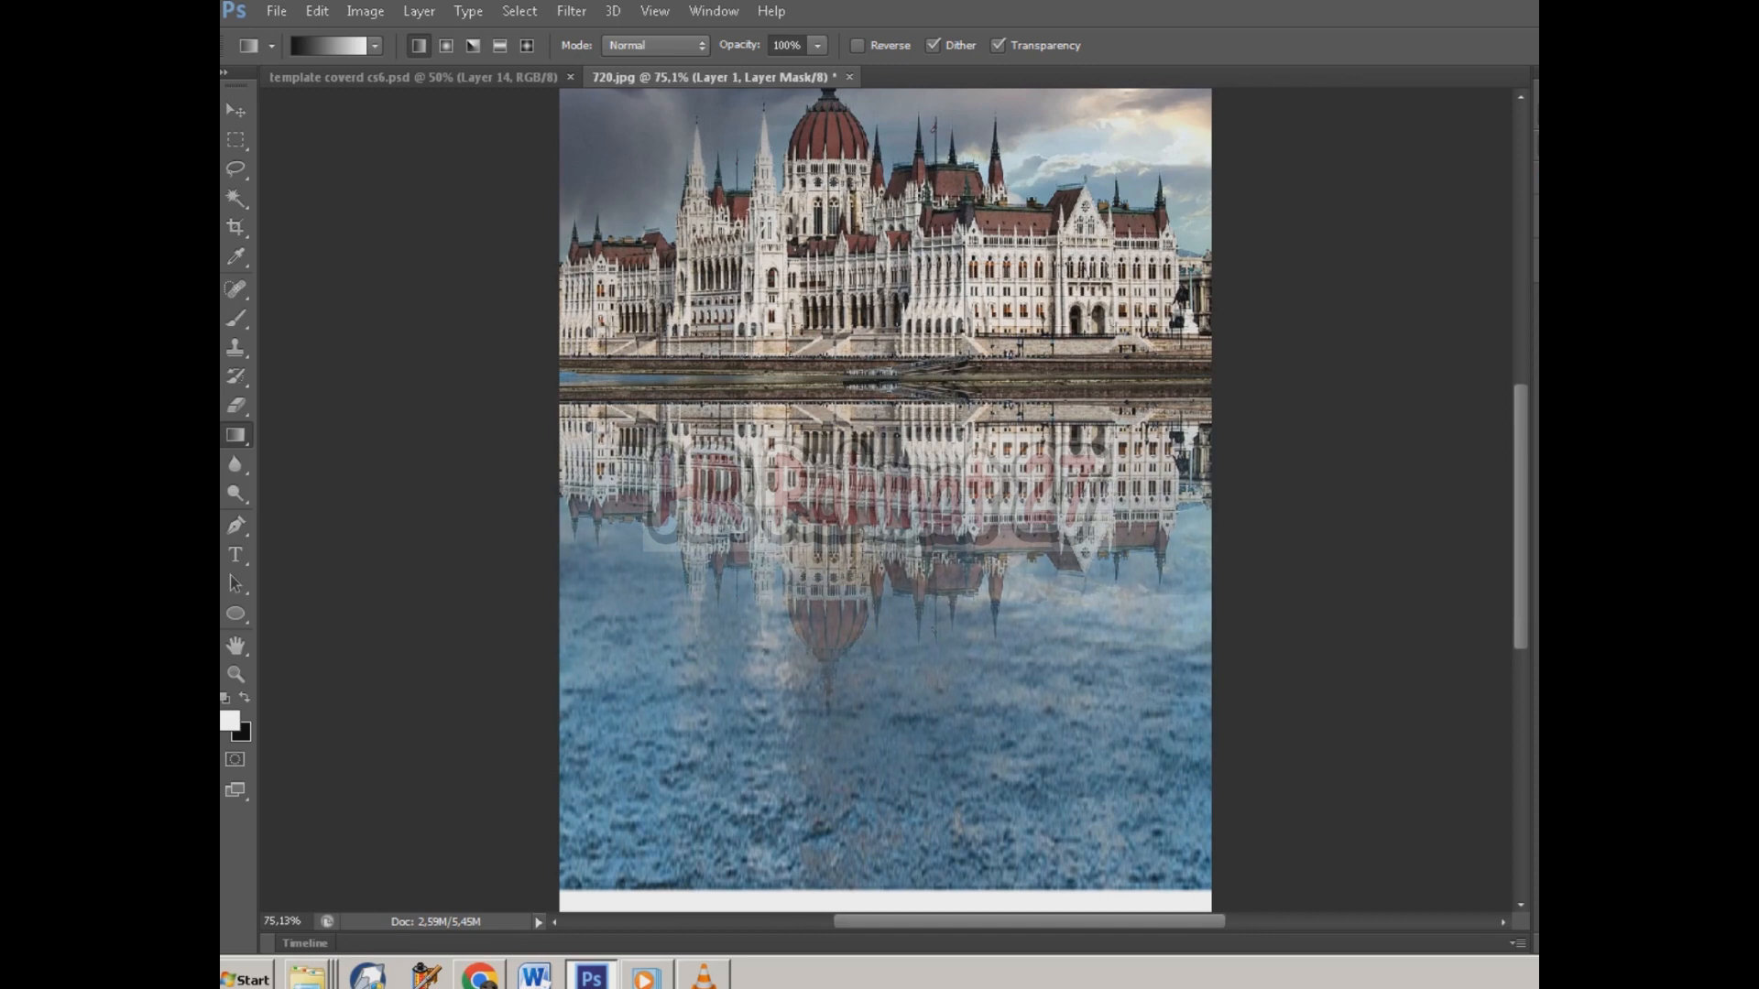
key("v")
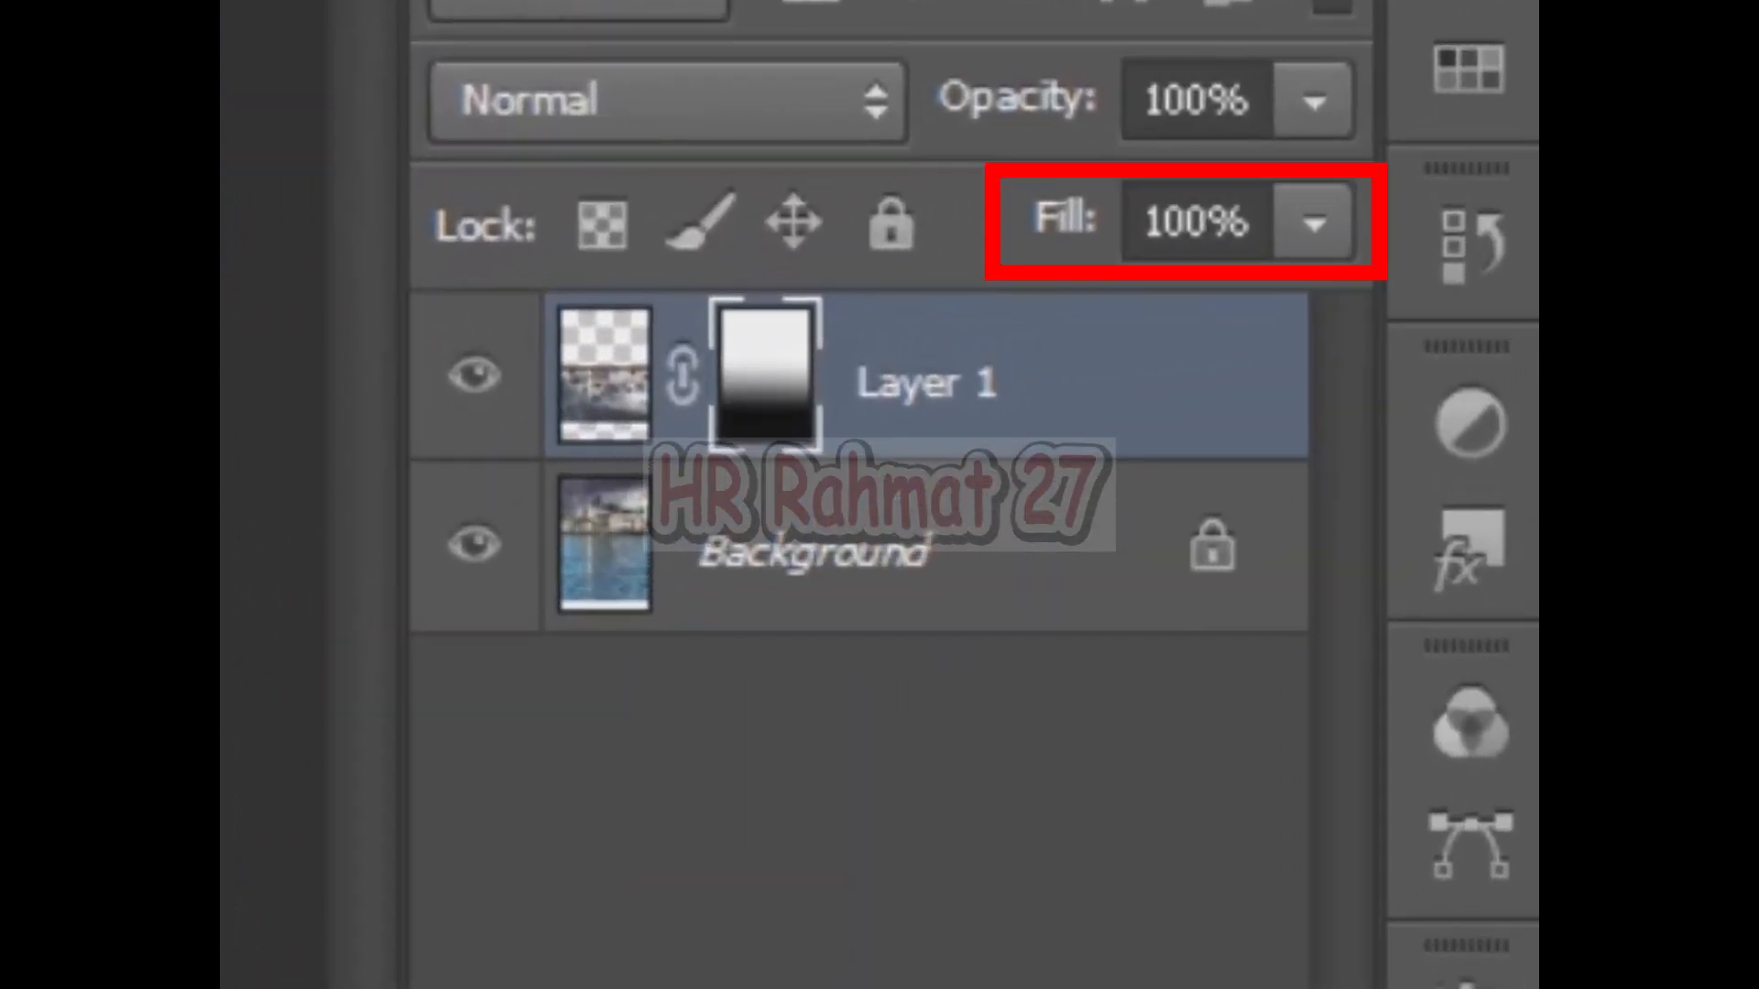
Step: Lower the fill of Layer 1 to 62% so the reflection blends with the water
left_click(1313, 223)
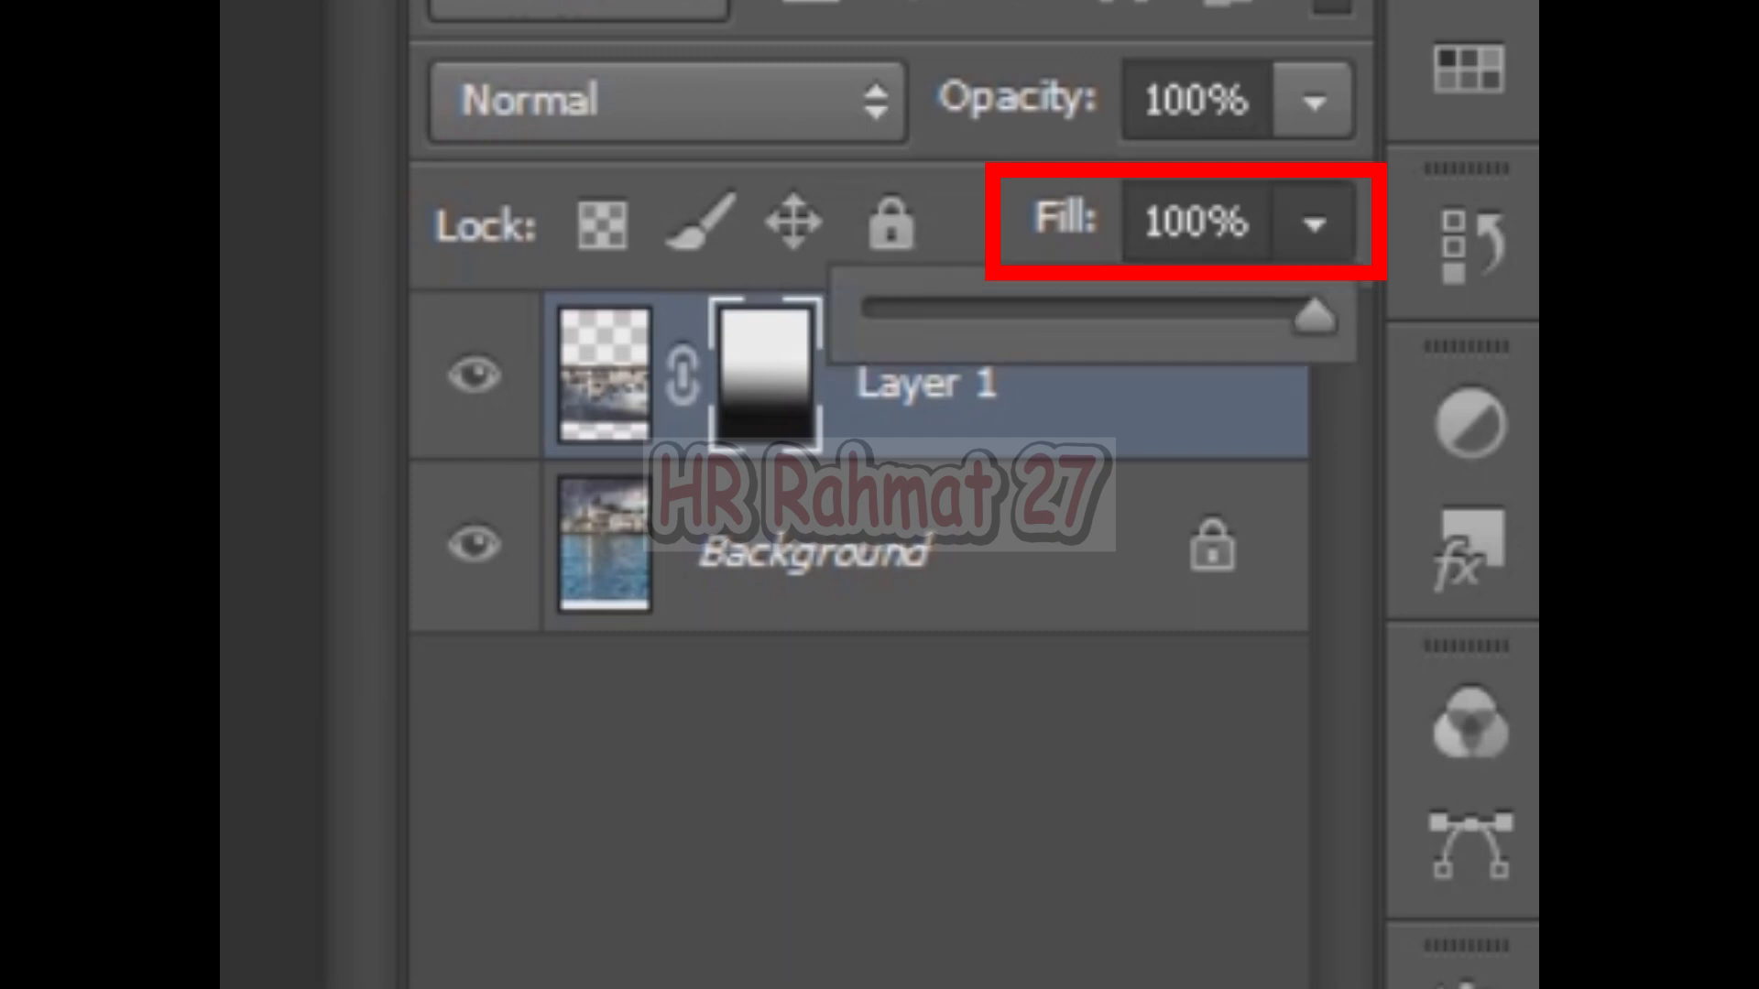
left_click_drag(1314, 316, 1145, 316)
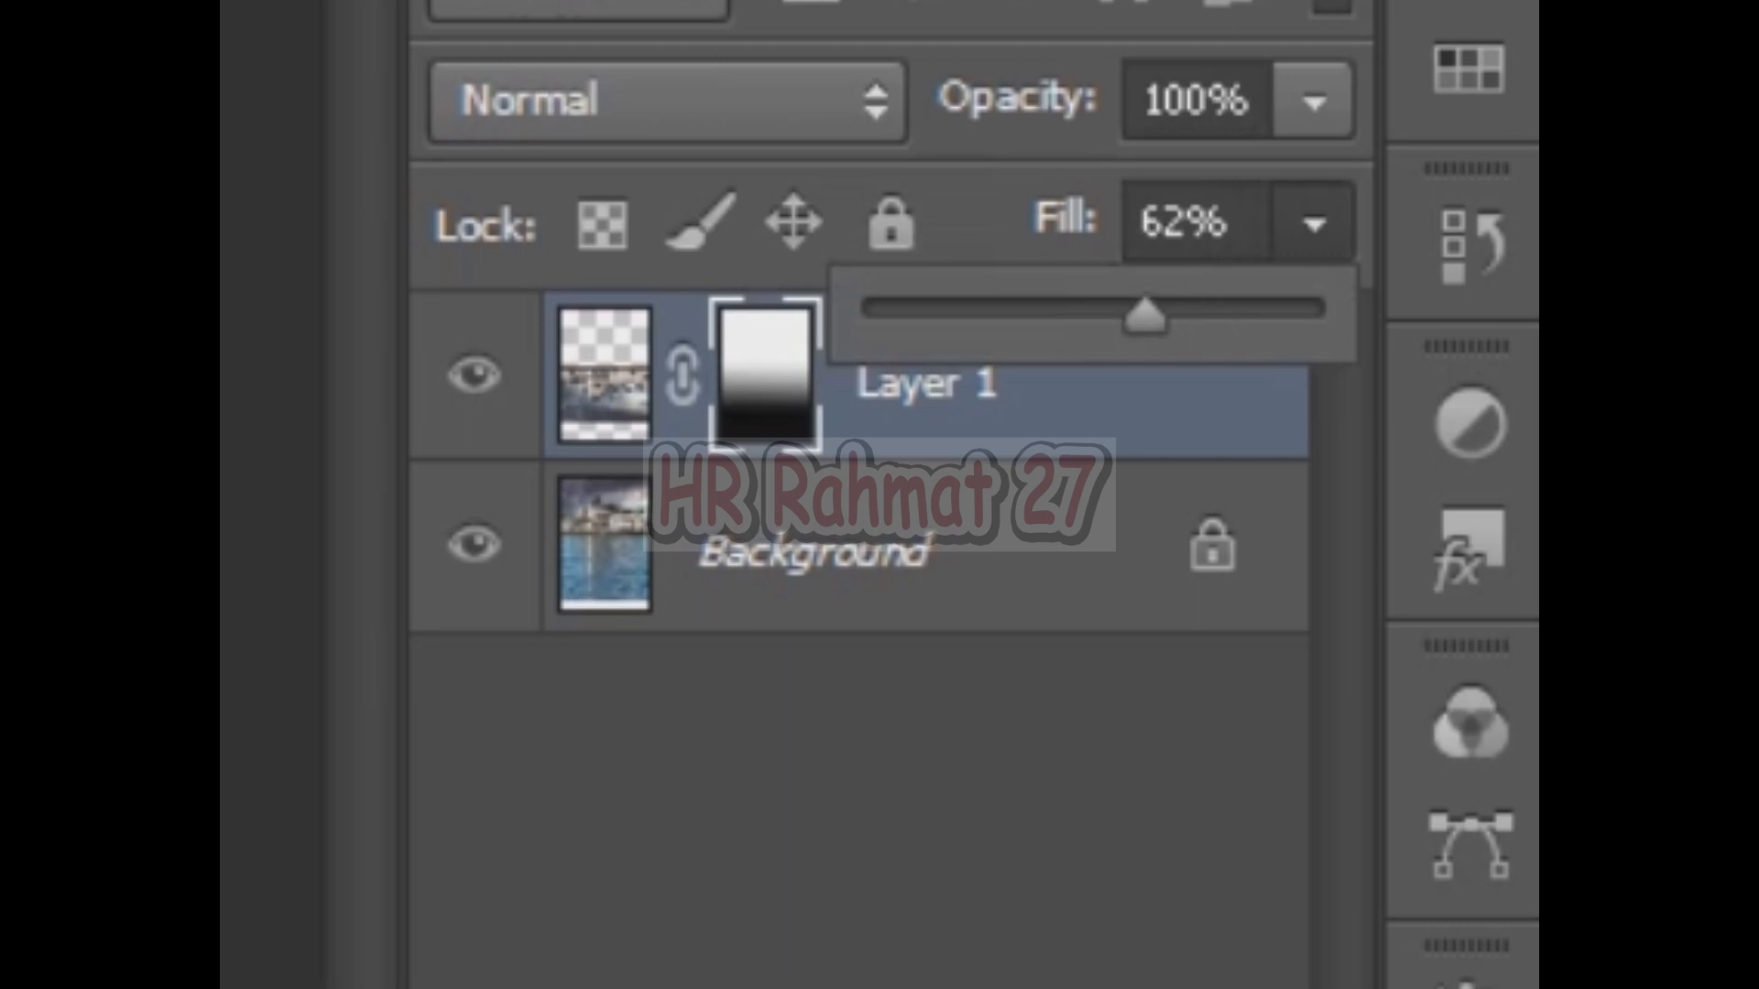
key("Return")
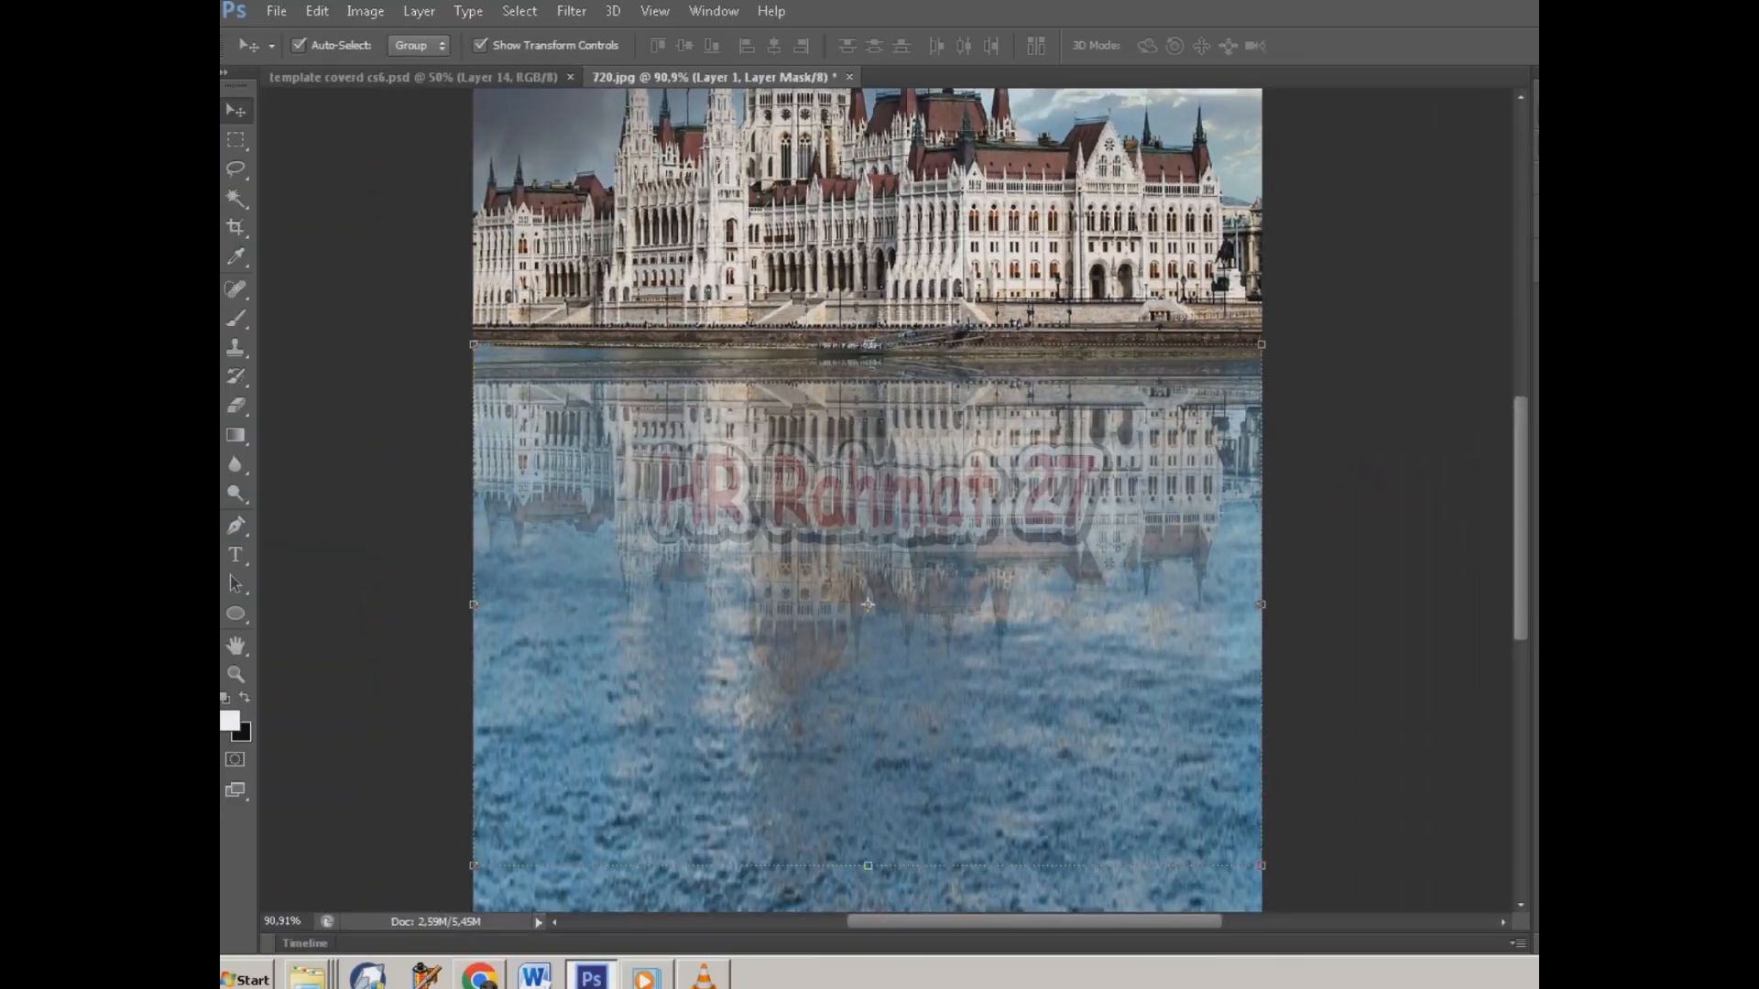
Step: Erase the mirrored riverbank strip between the shore and the reflected building using the Eraser Tool at size 175
scroll(703, 274, "up", 2)
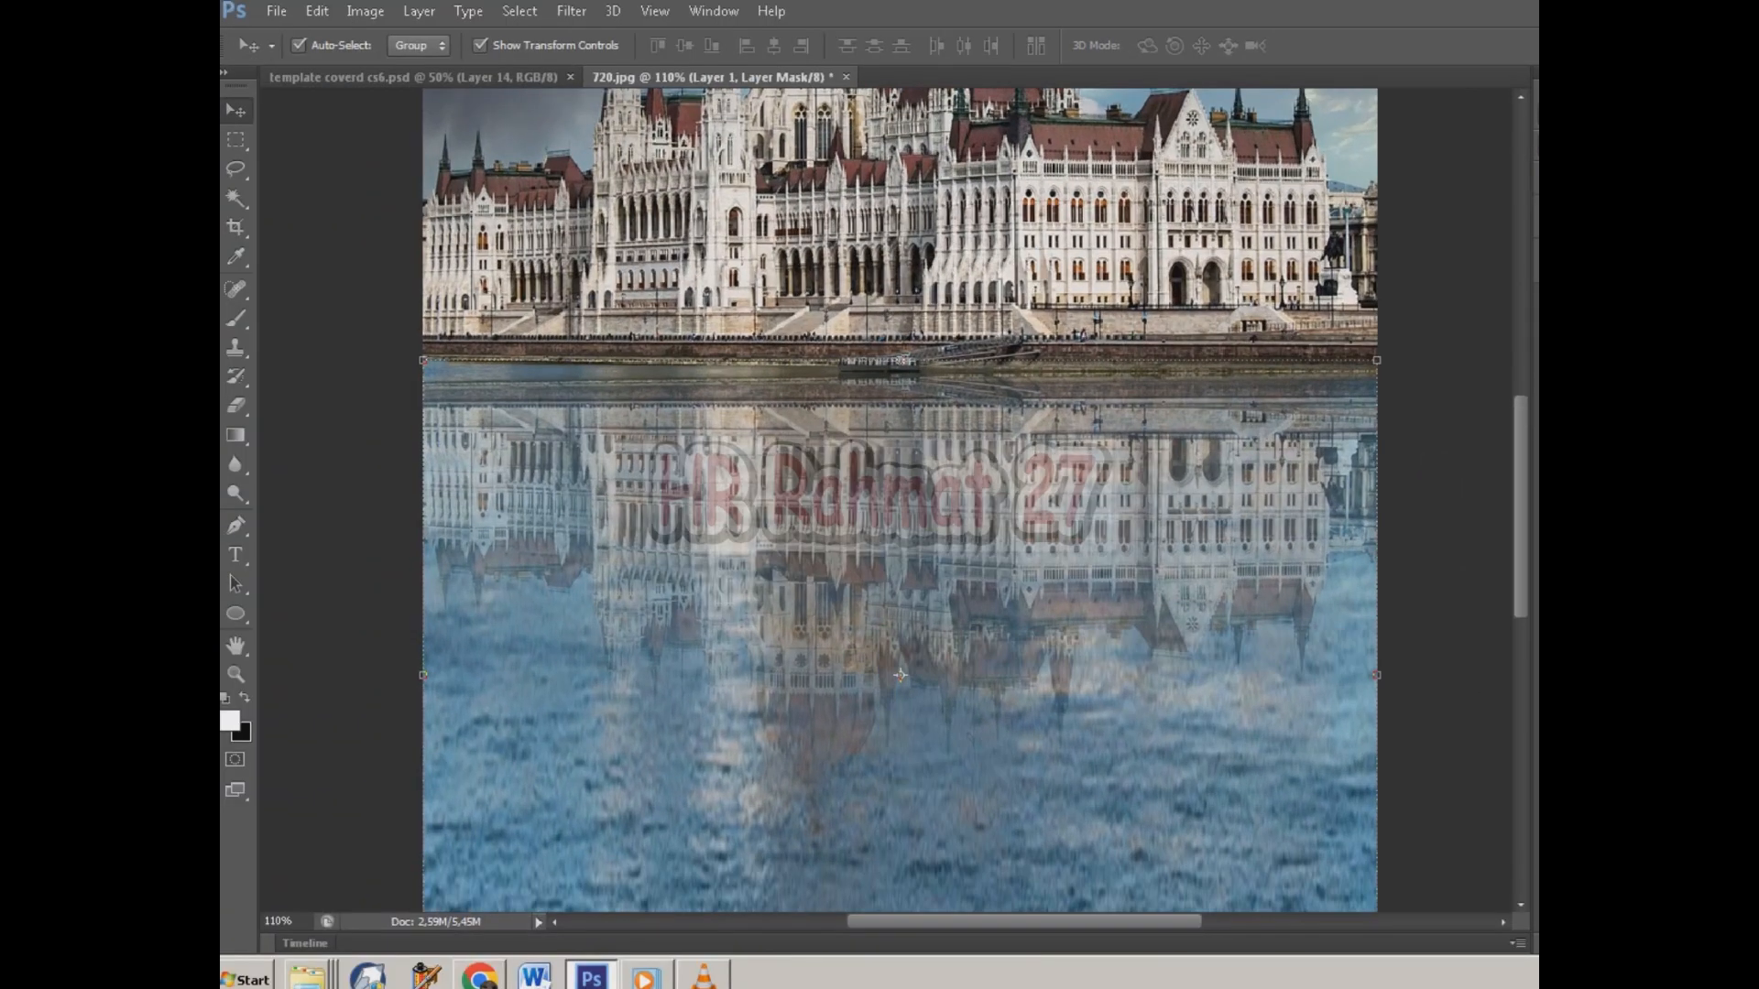
key("ctrl+minus")
key("b")
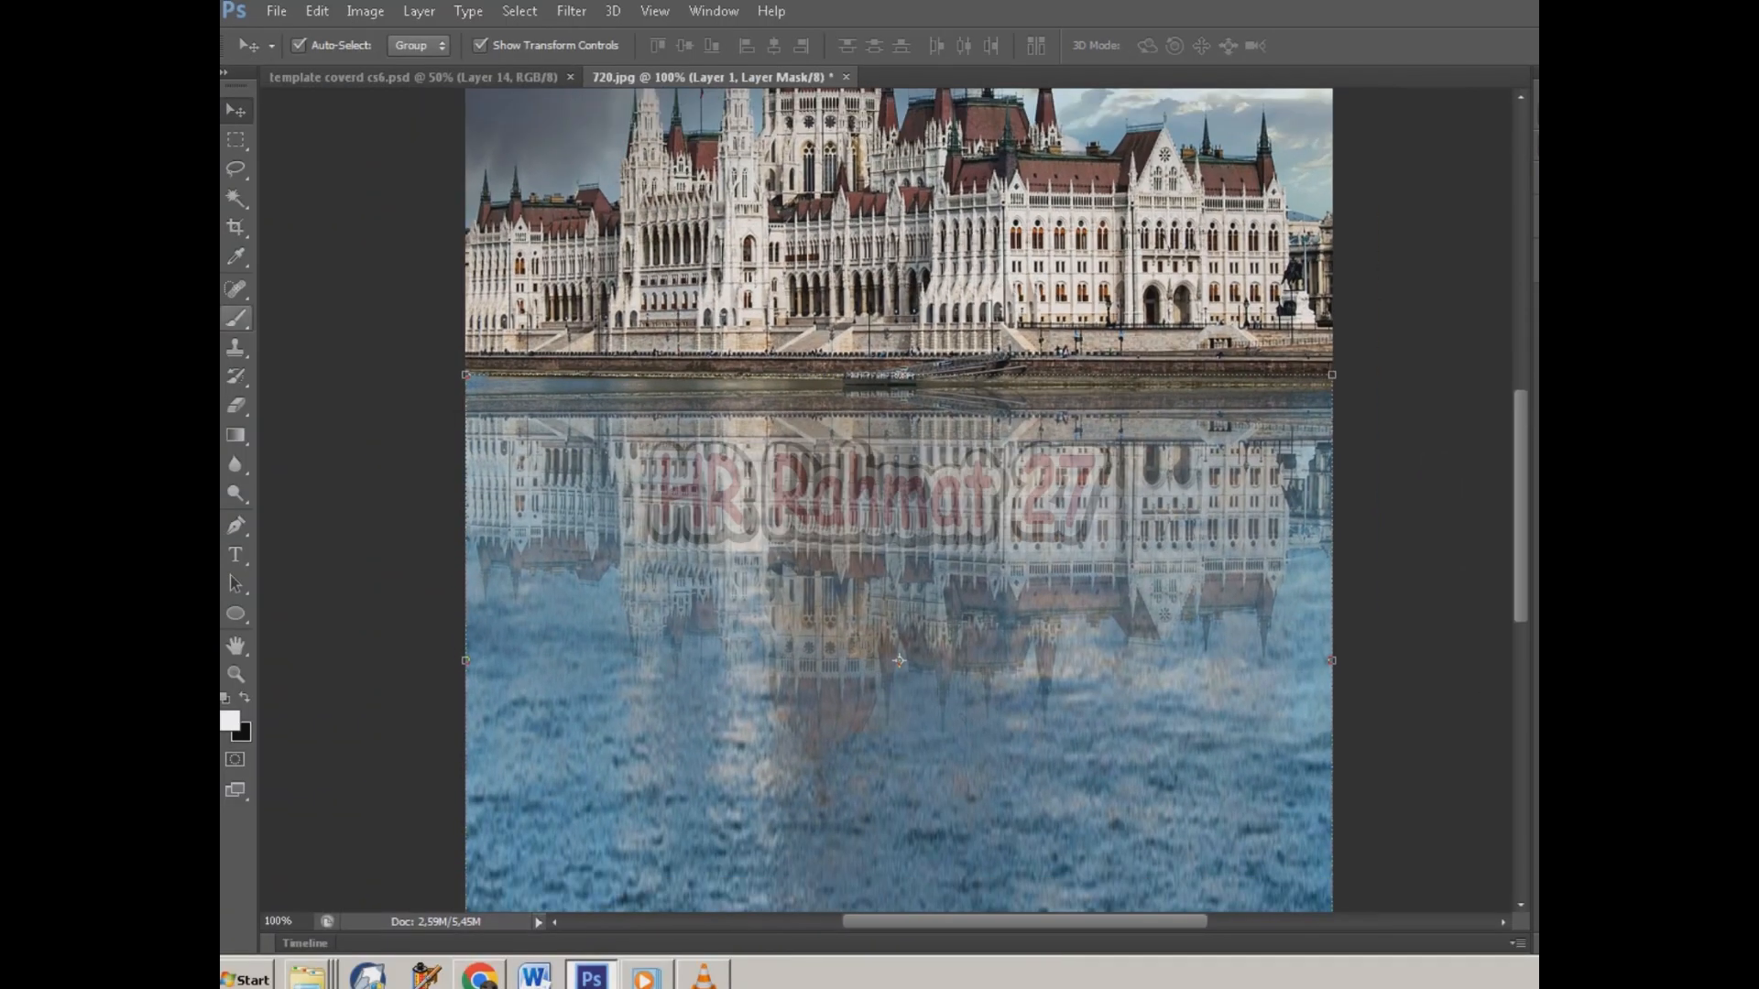
key("e")
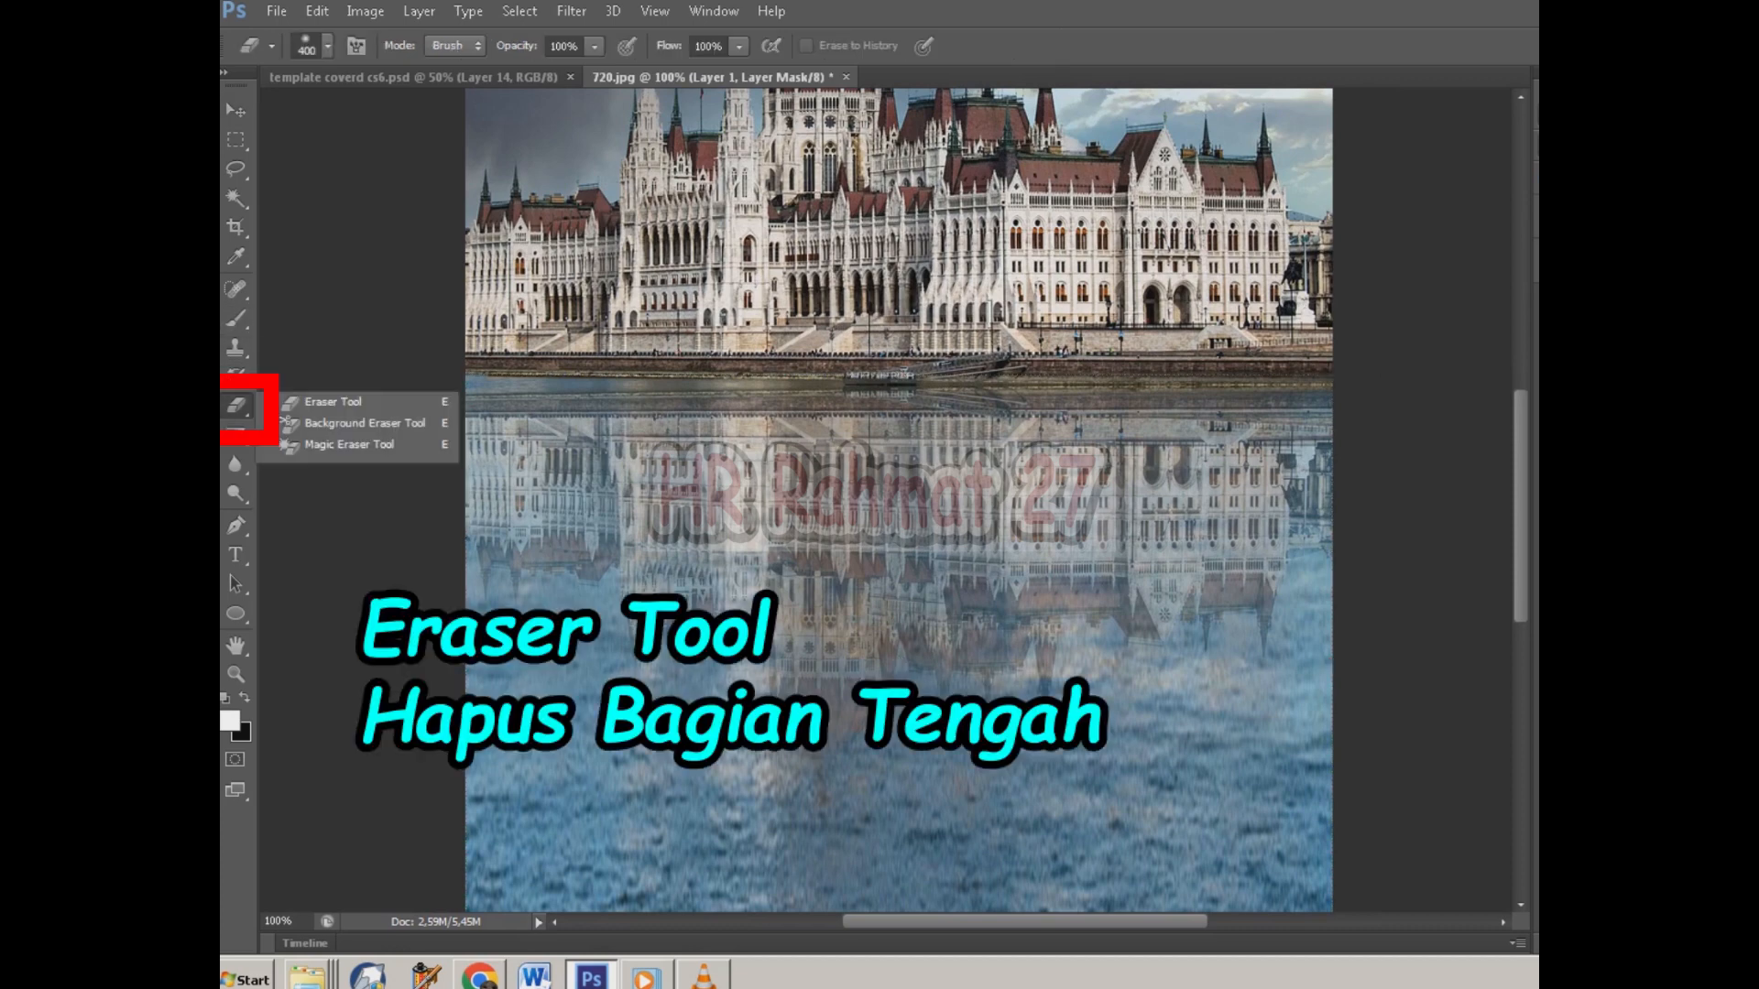
left_click(334, 402)
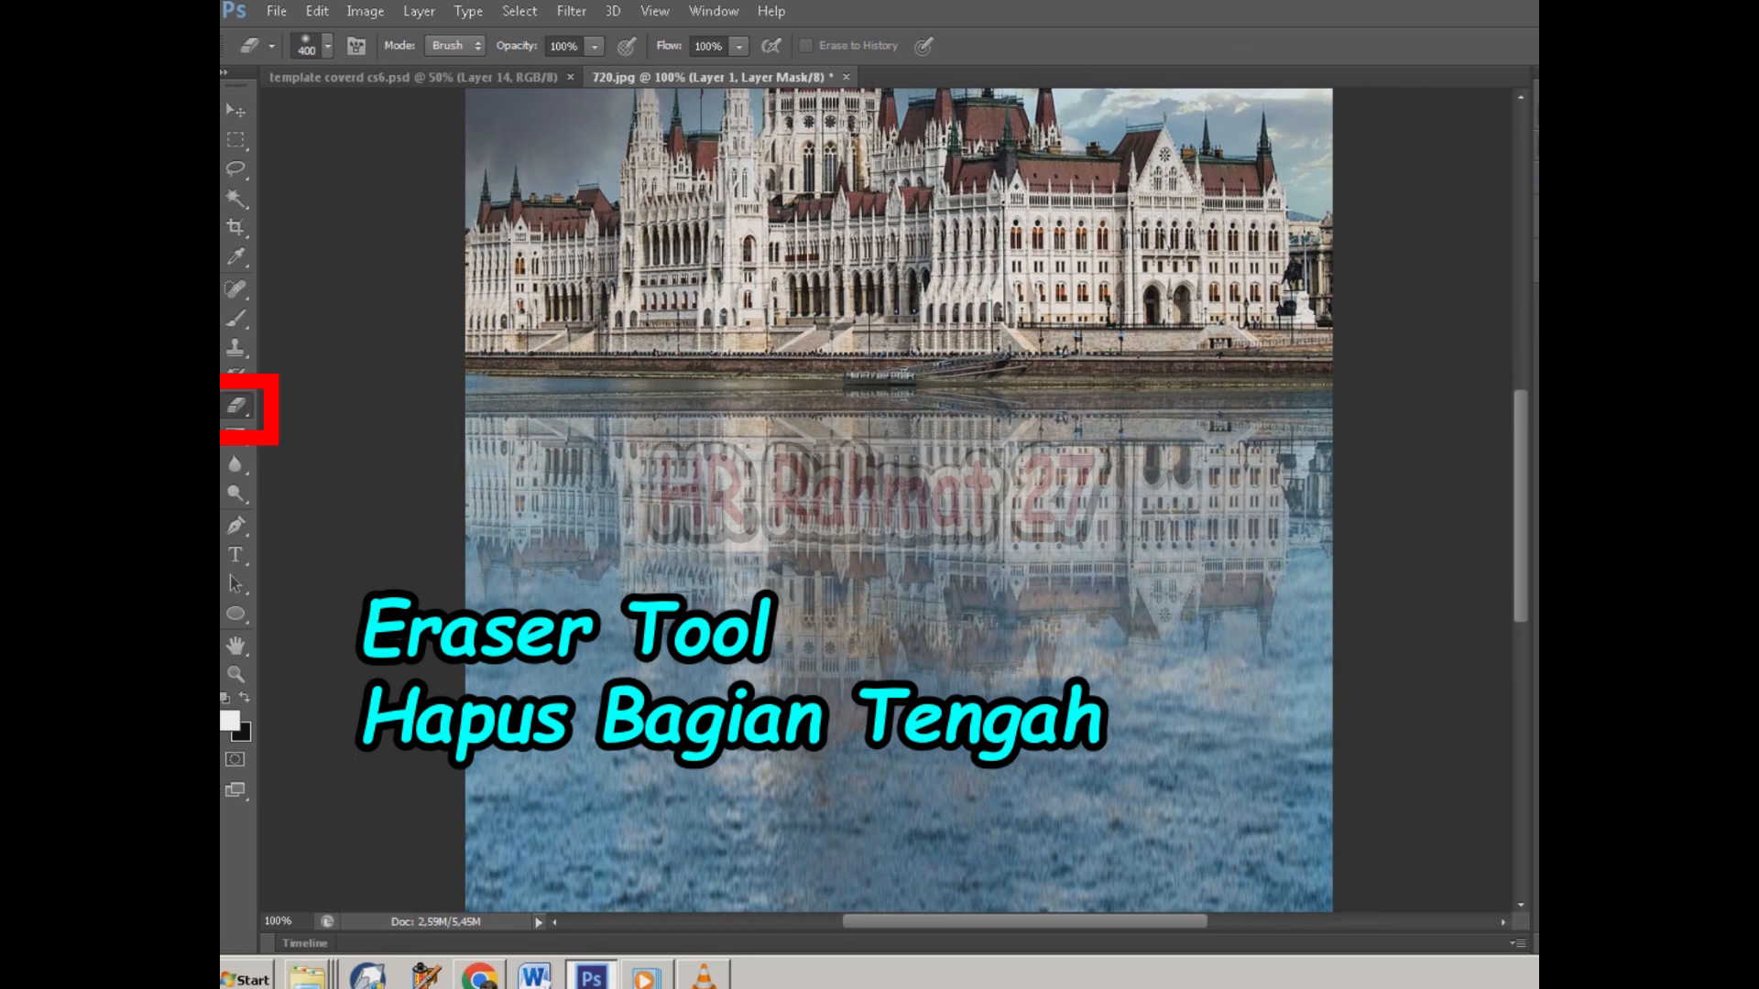
key("bracketleft")
key("bracketleft")
key("bracketleft")
key("bracketleft")
key("bracketleft")
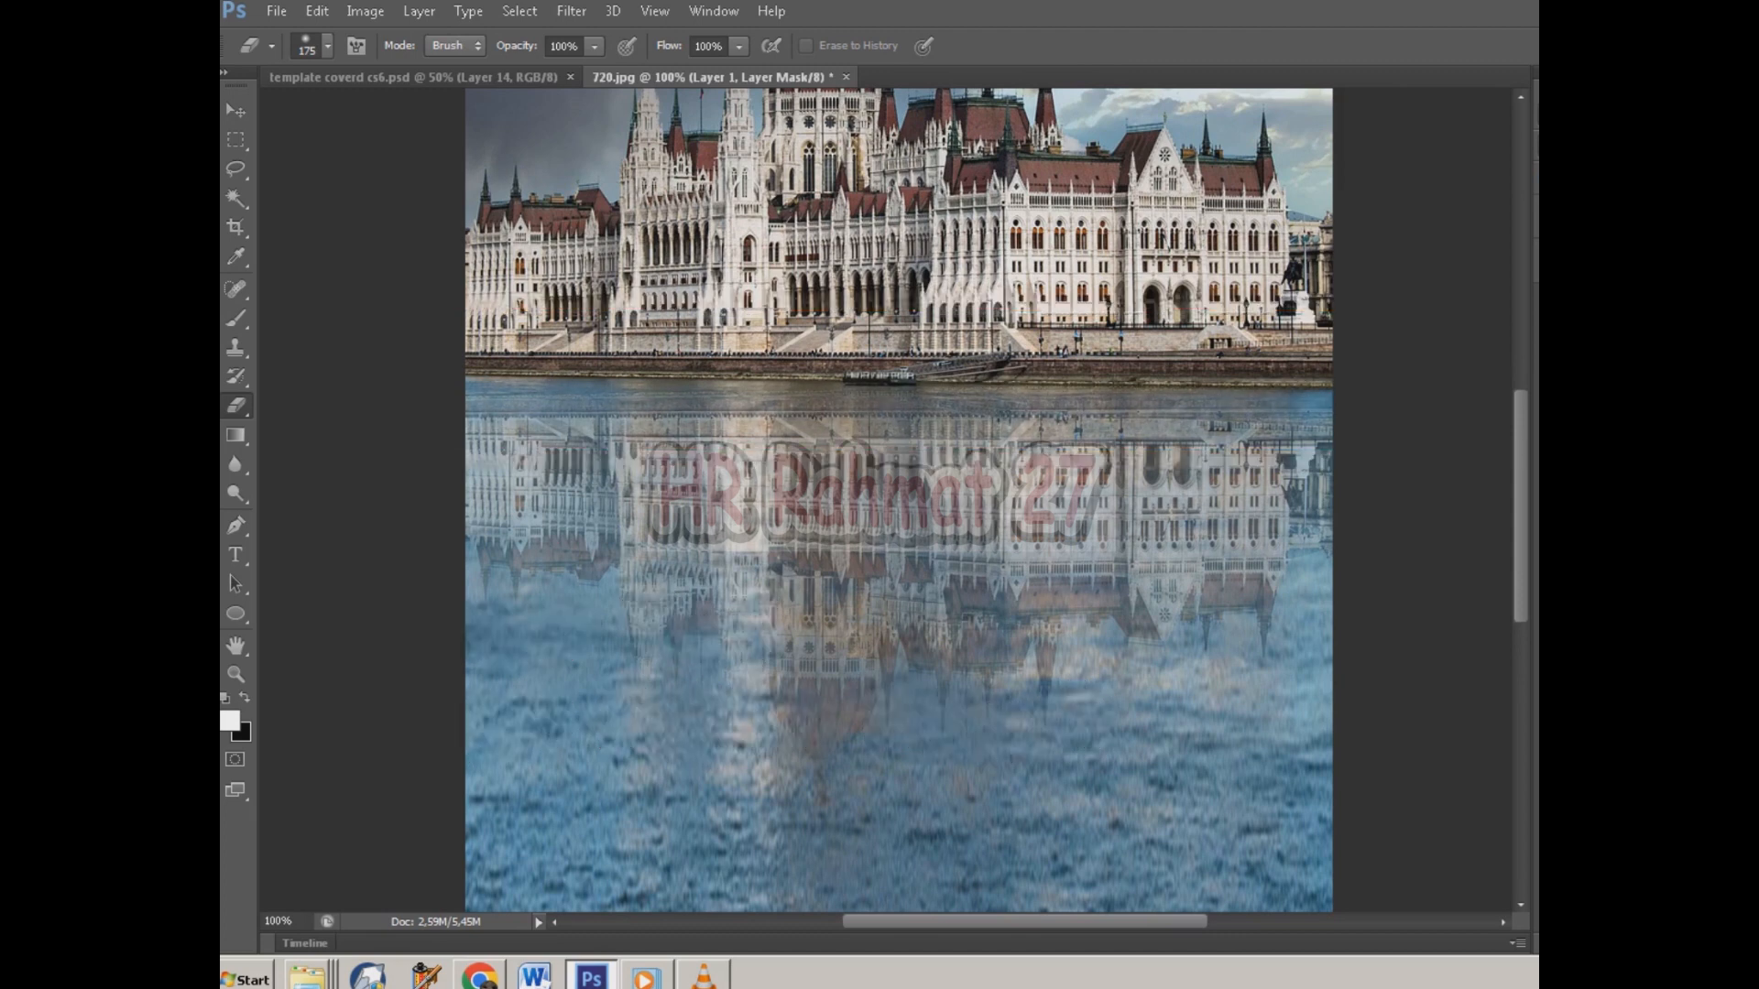
Step: Examine the blended reflection across the whole image and close up along the riverbank
key("ctrl+0")
key("v")
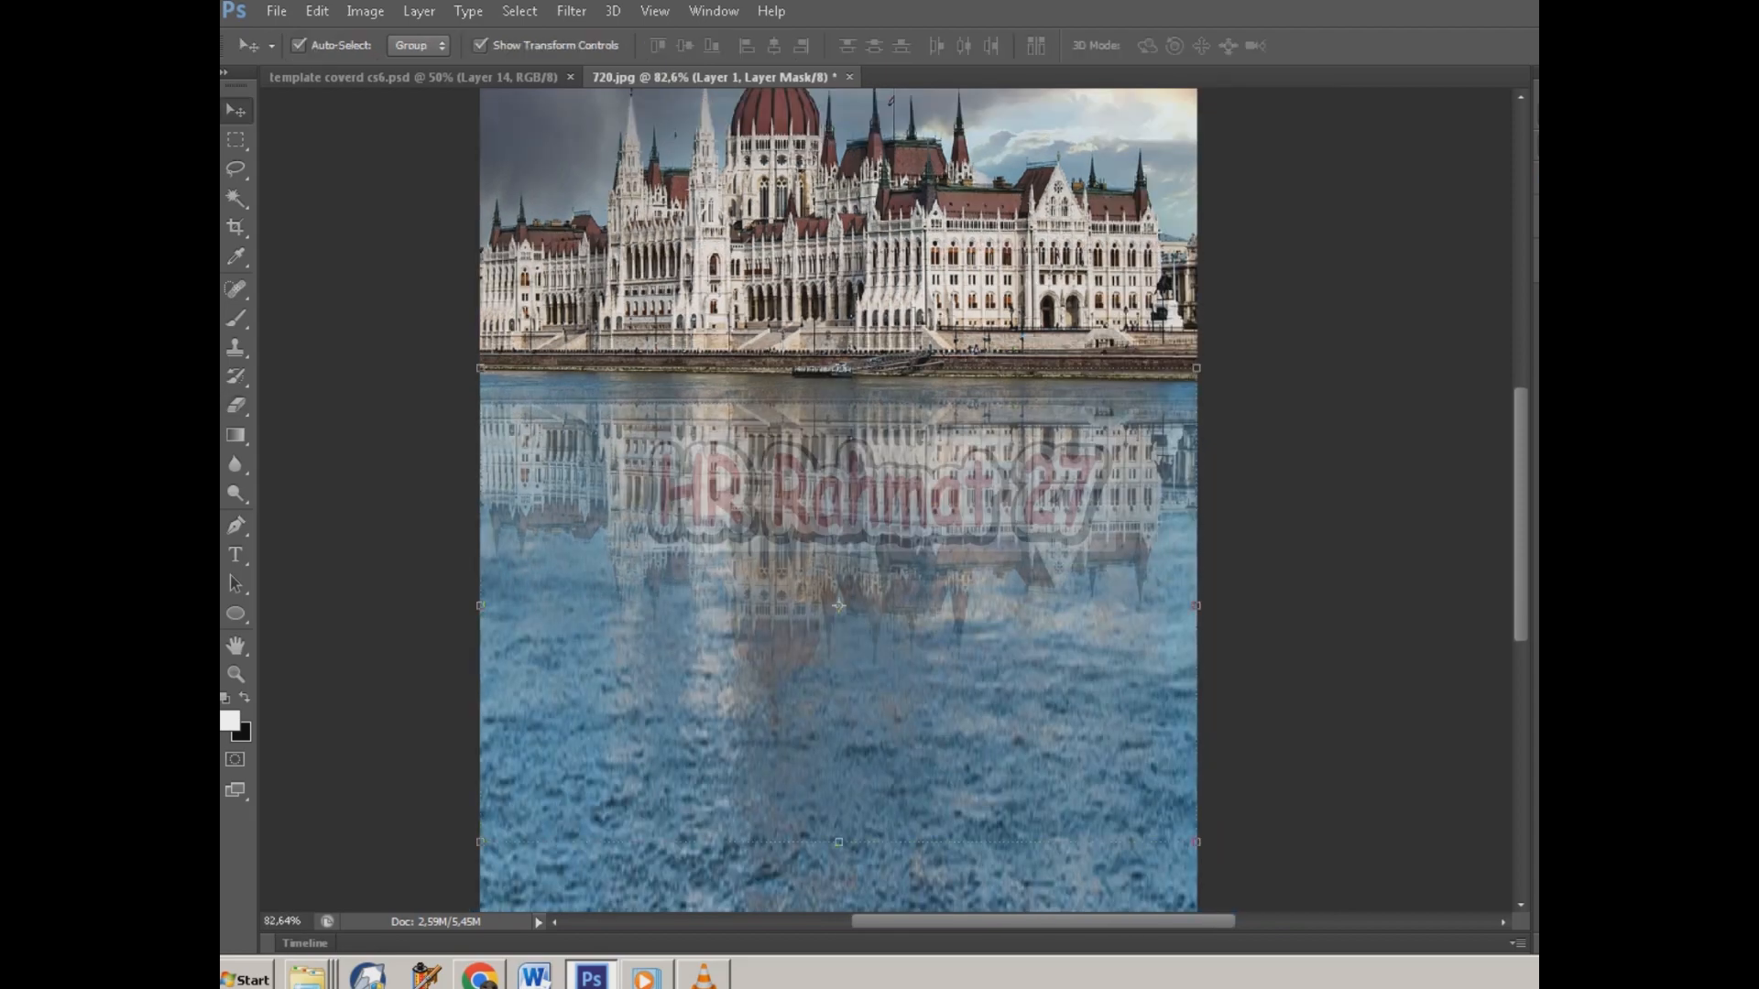
key("ctrl+0")
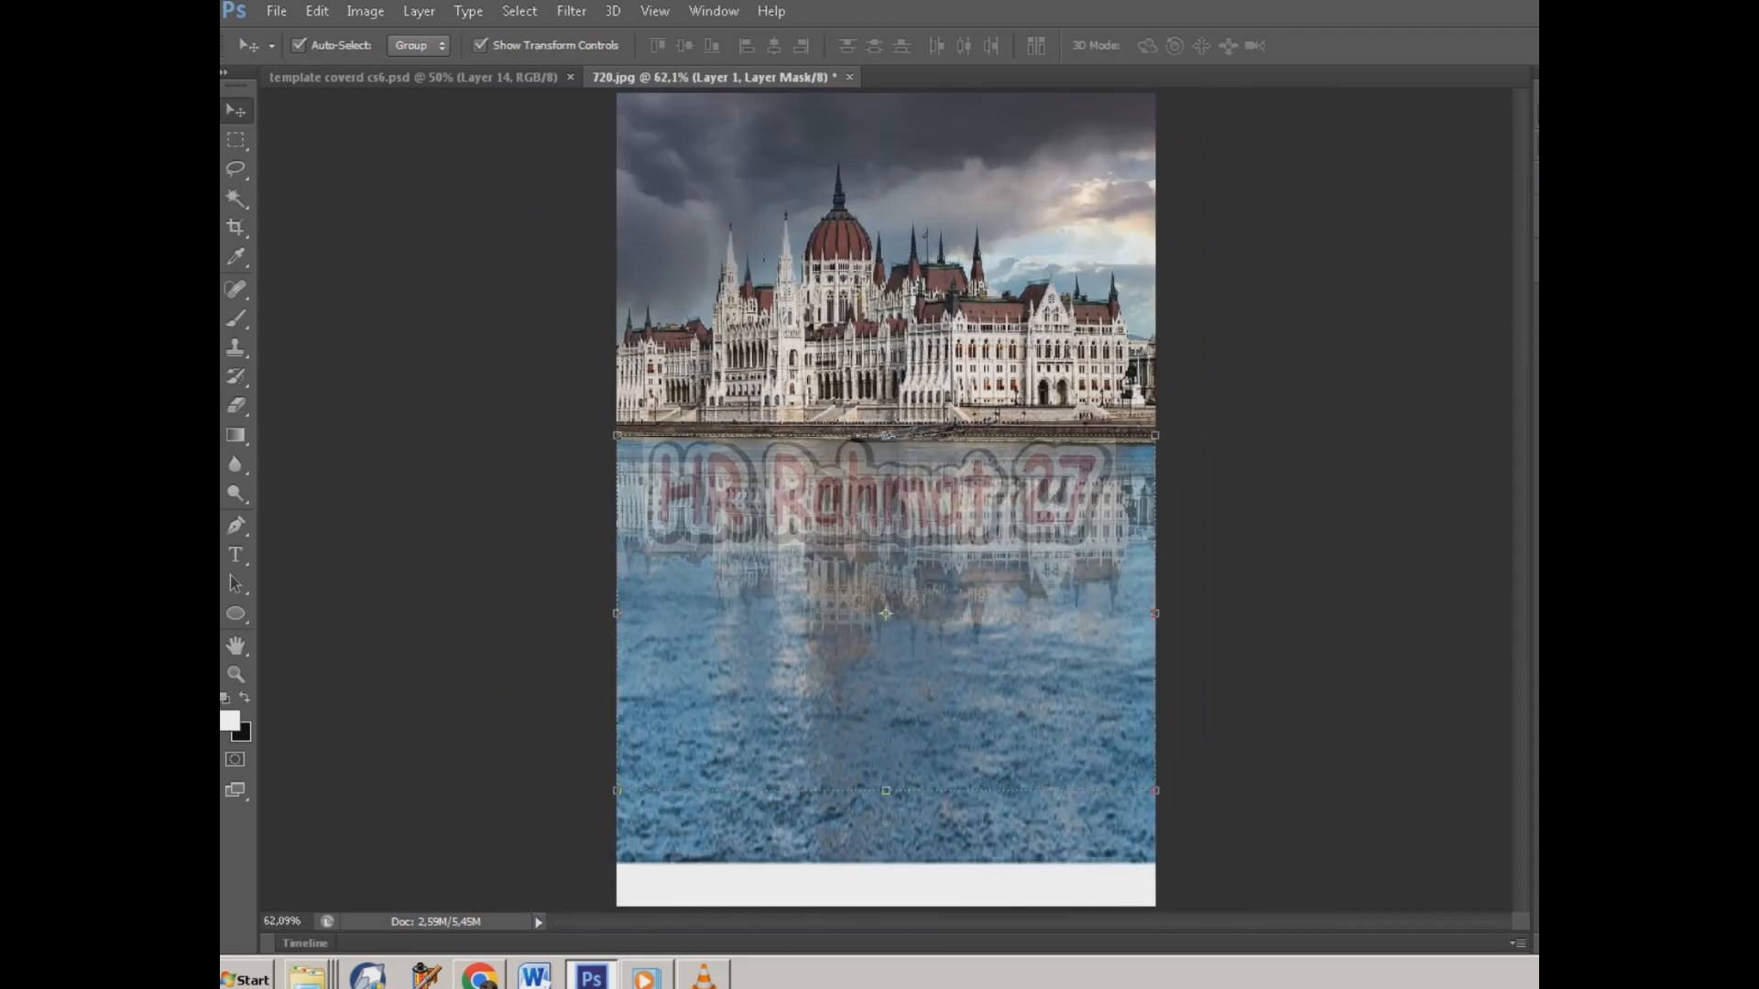
key("ctrl+0")
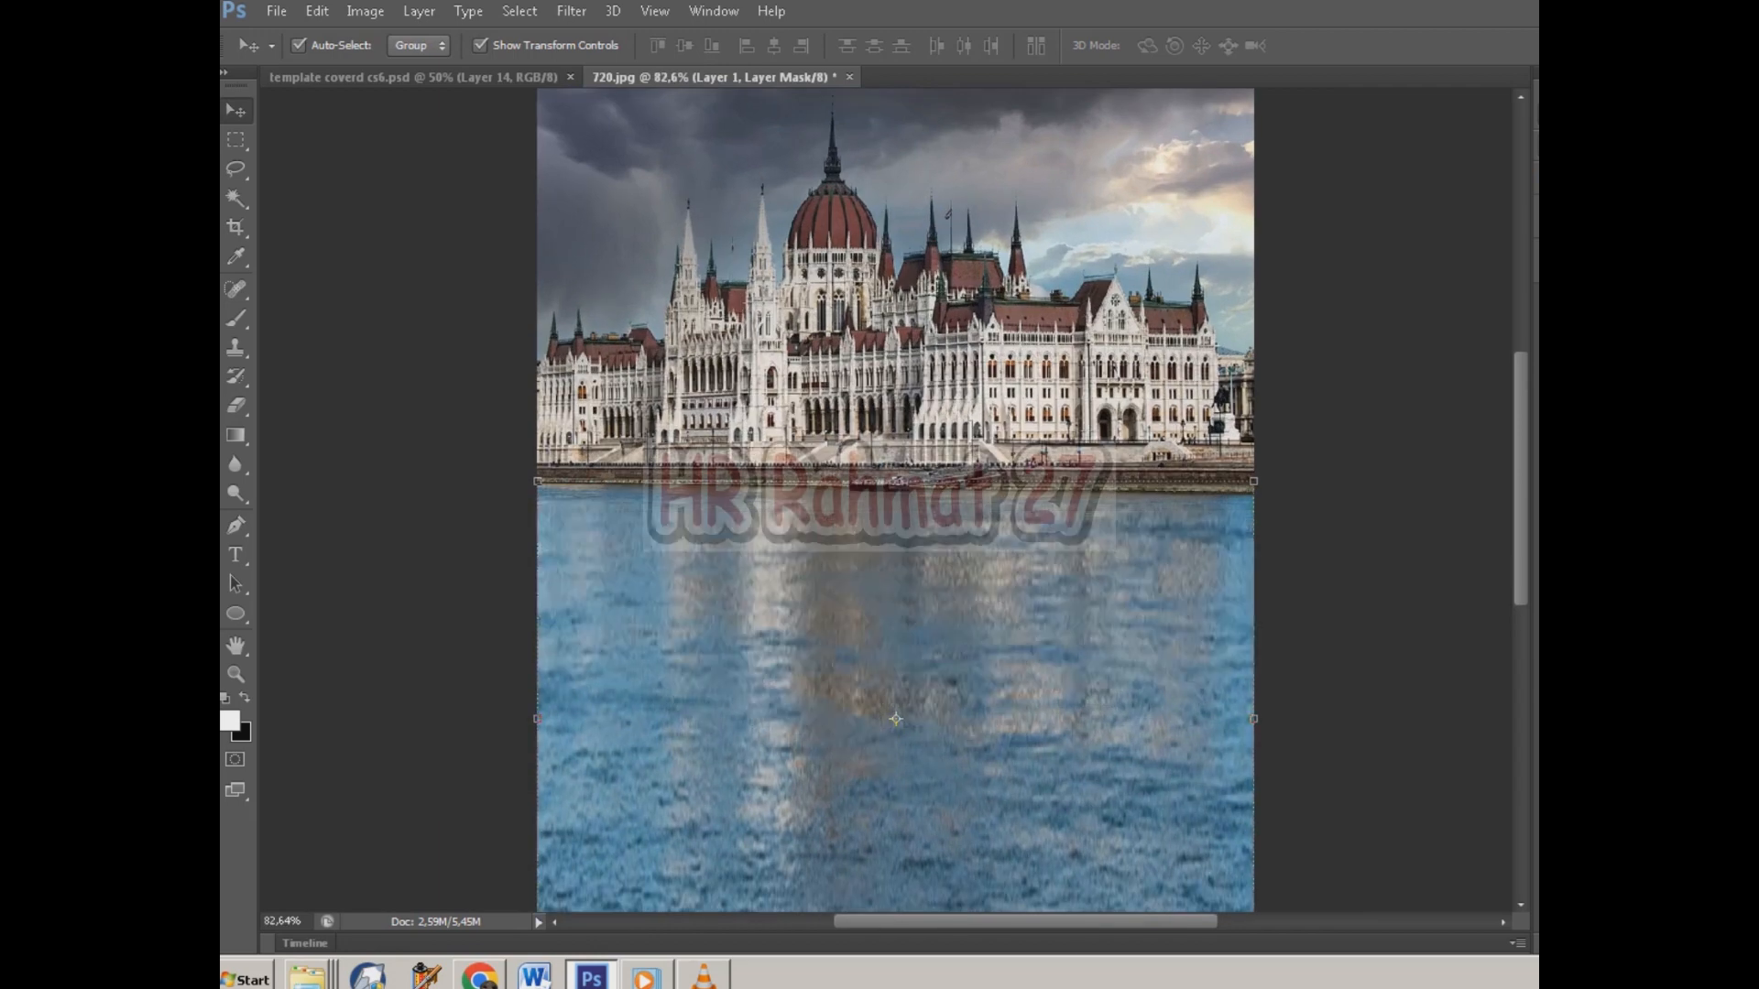
scroll(965, 653, "up", 5)
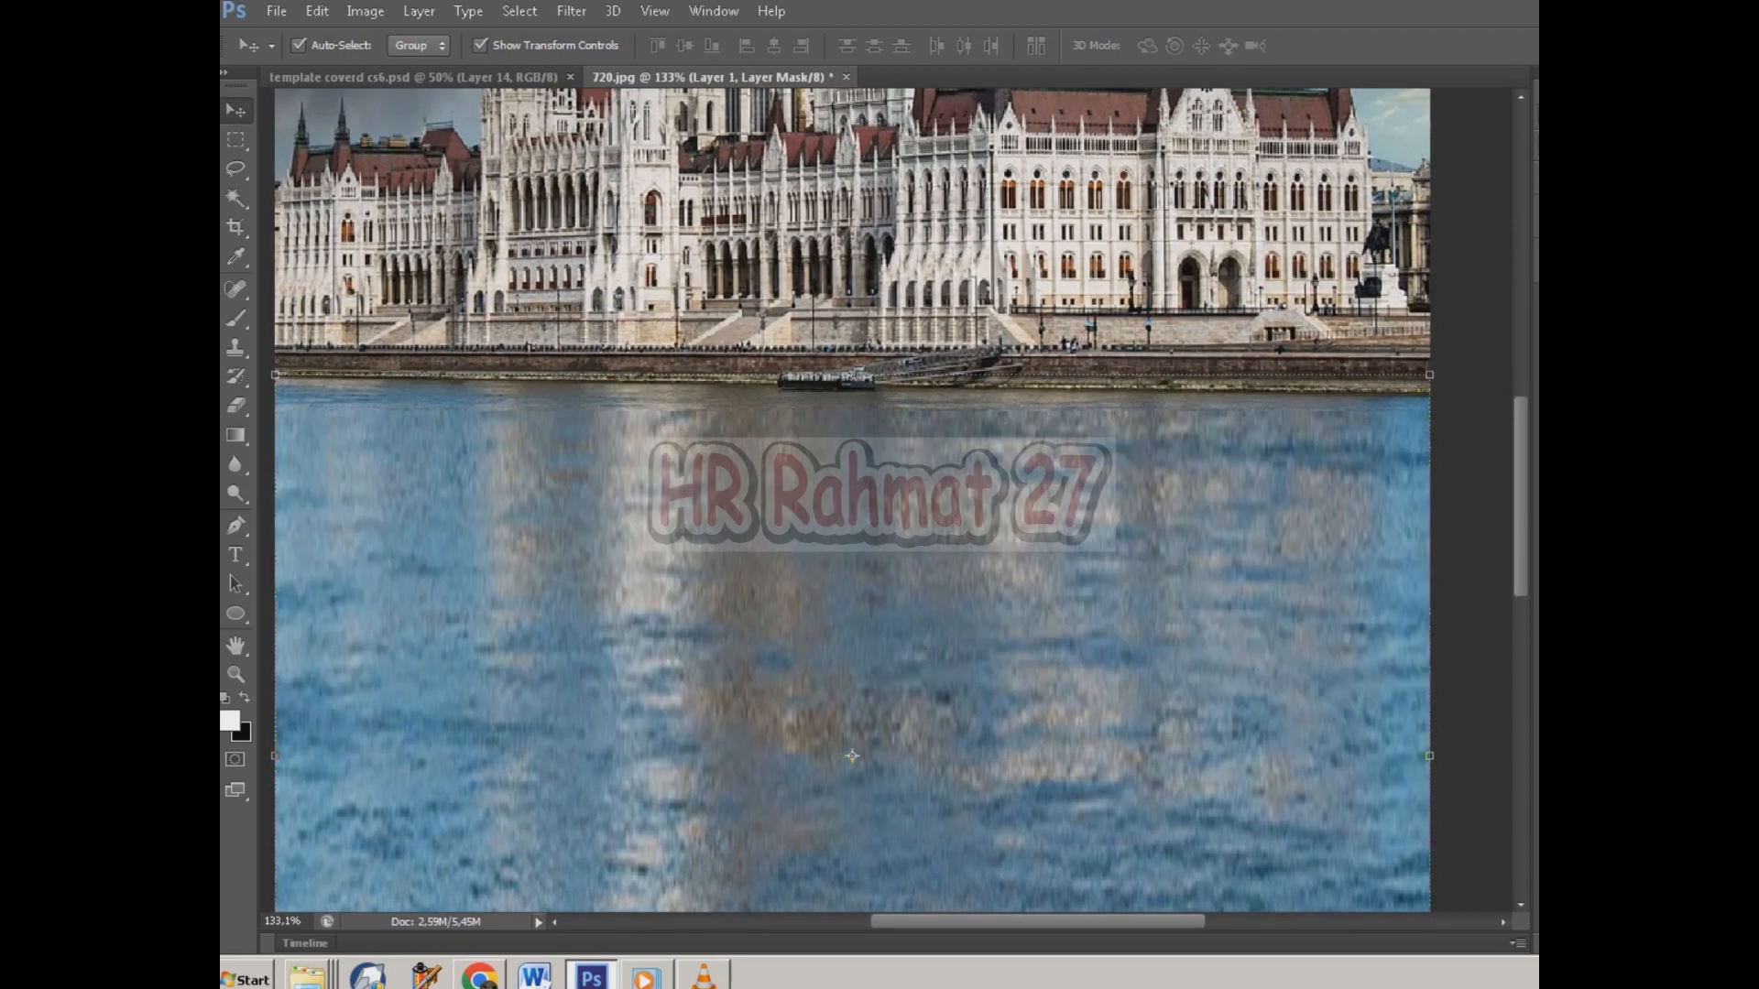
scroll(971, 652, "down", 3)
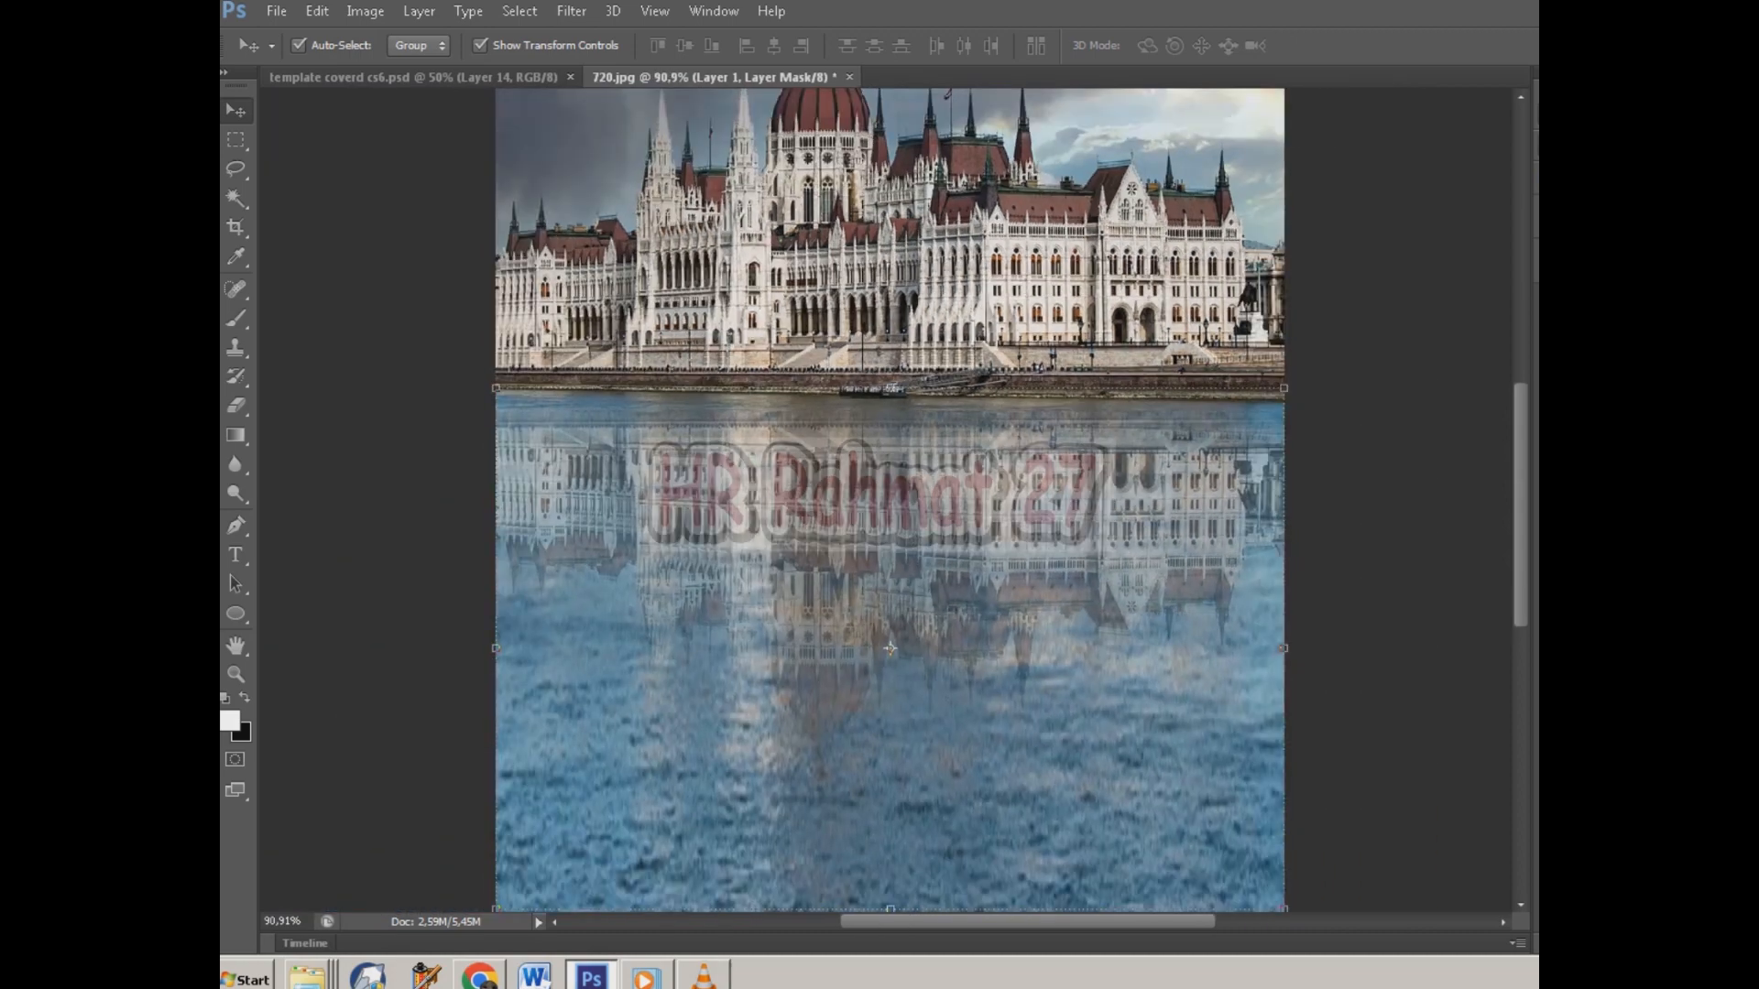
scroll(877, 538, "down", 2)
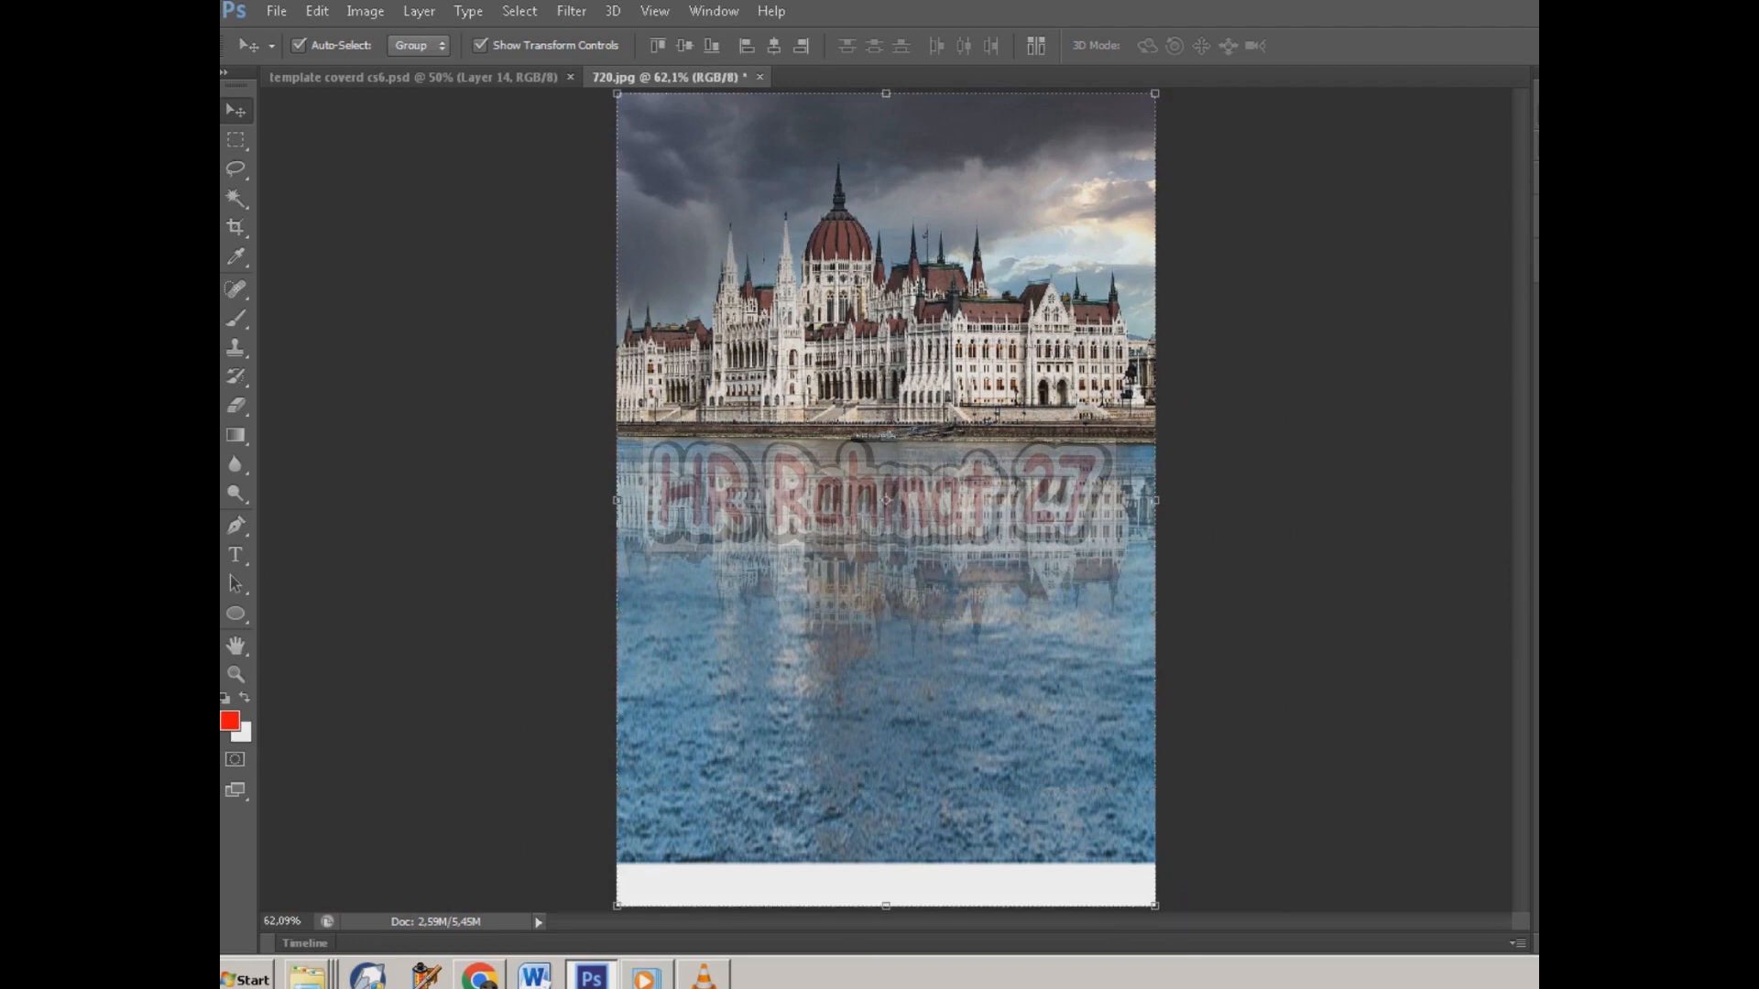
Step: Merge the reflection layer with the background and crop the white strip off the bottom of the image
key("ctrl+e")
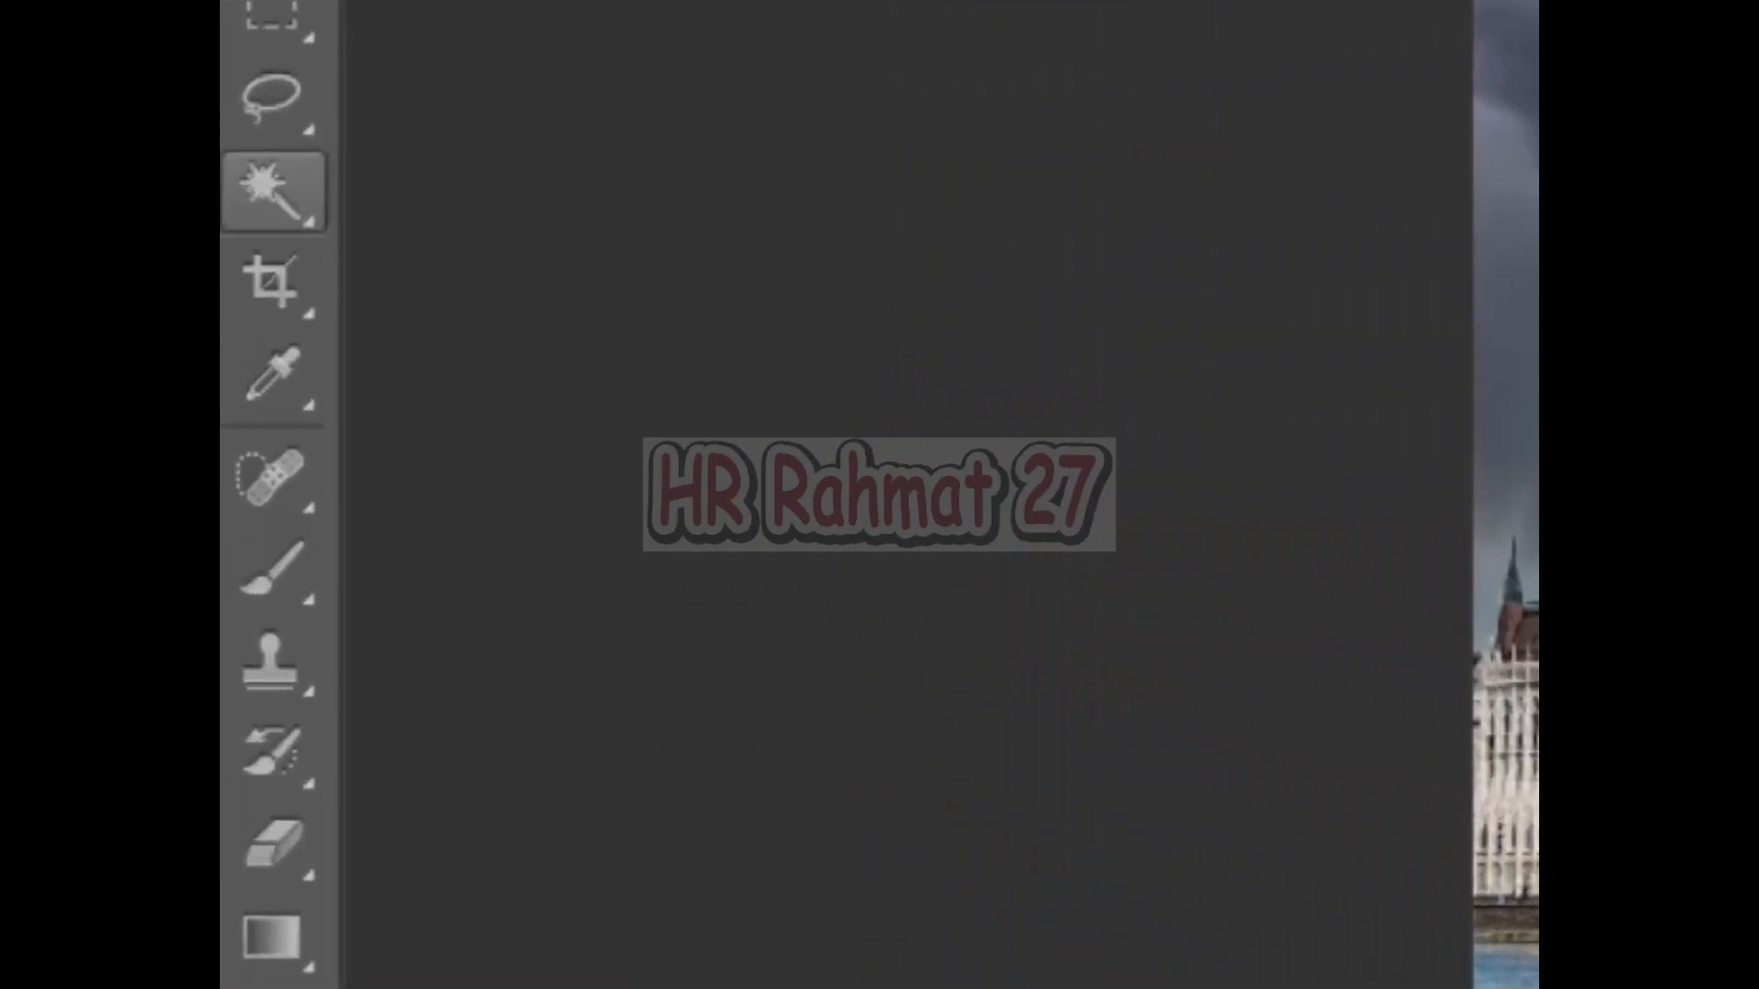
key("j")
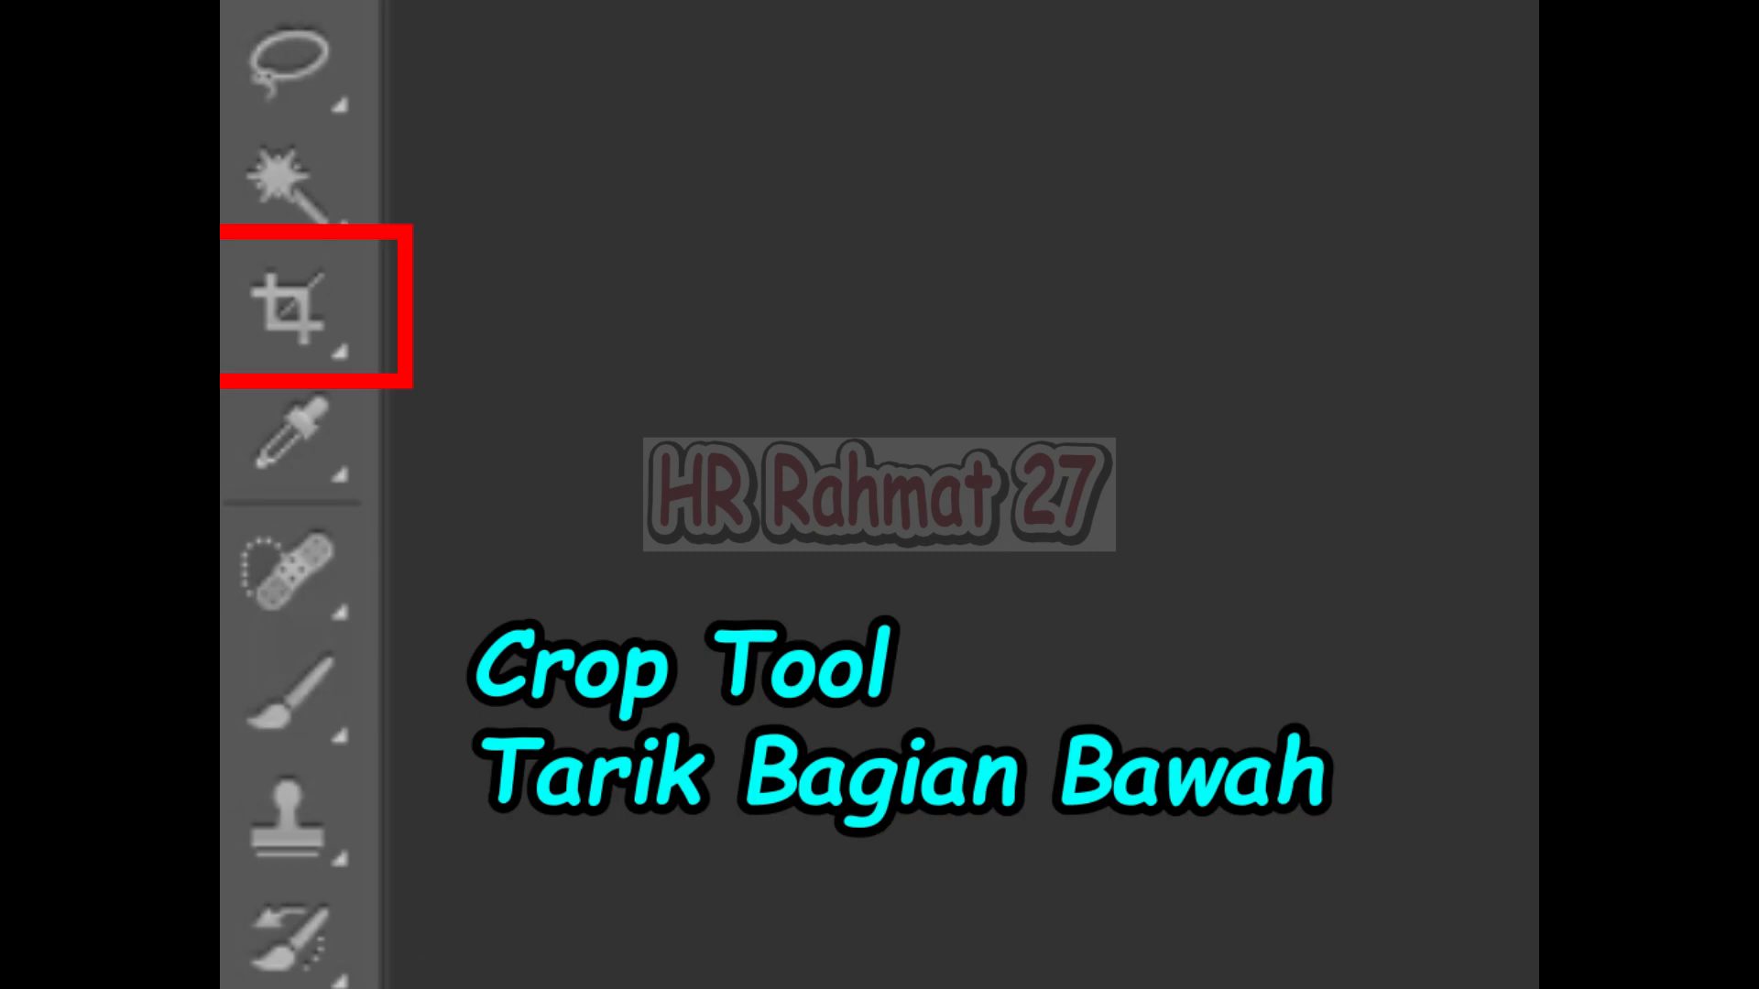
key("c")
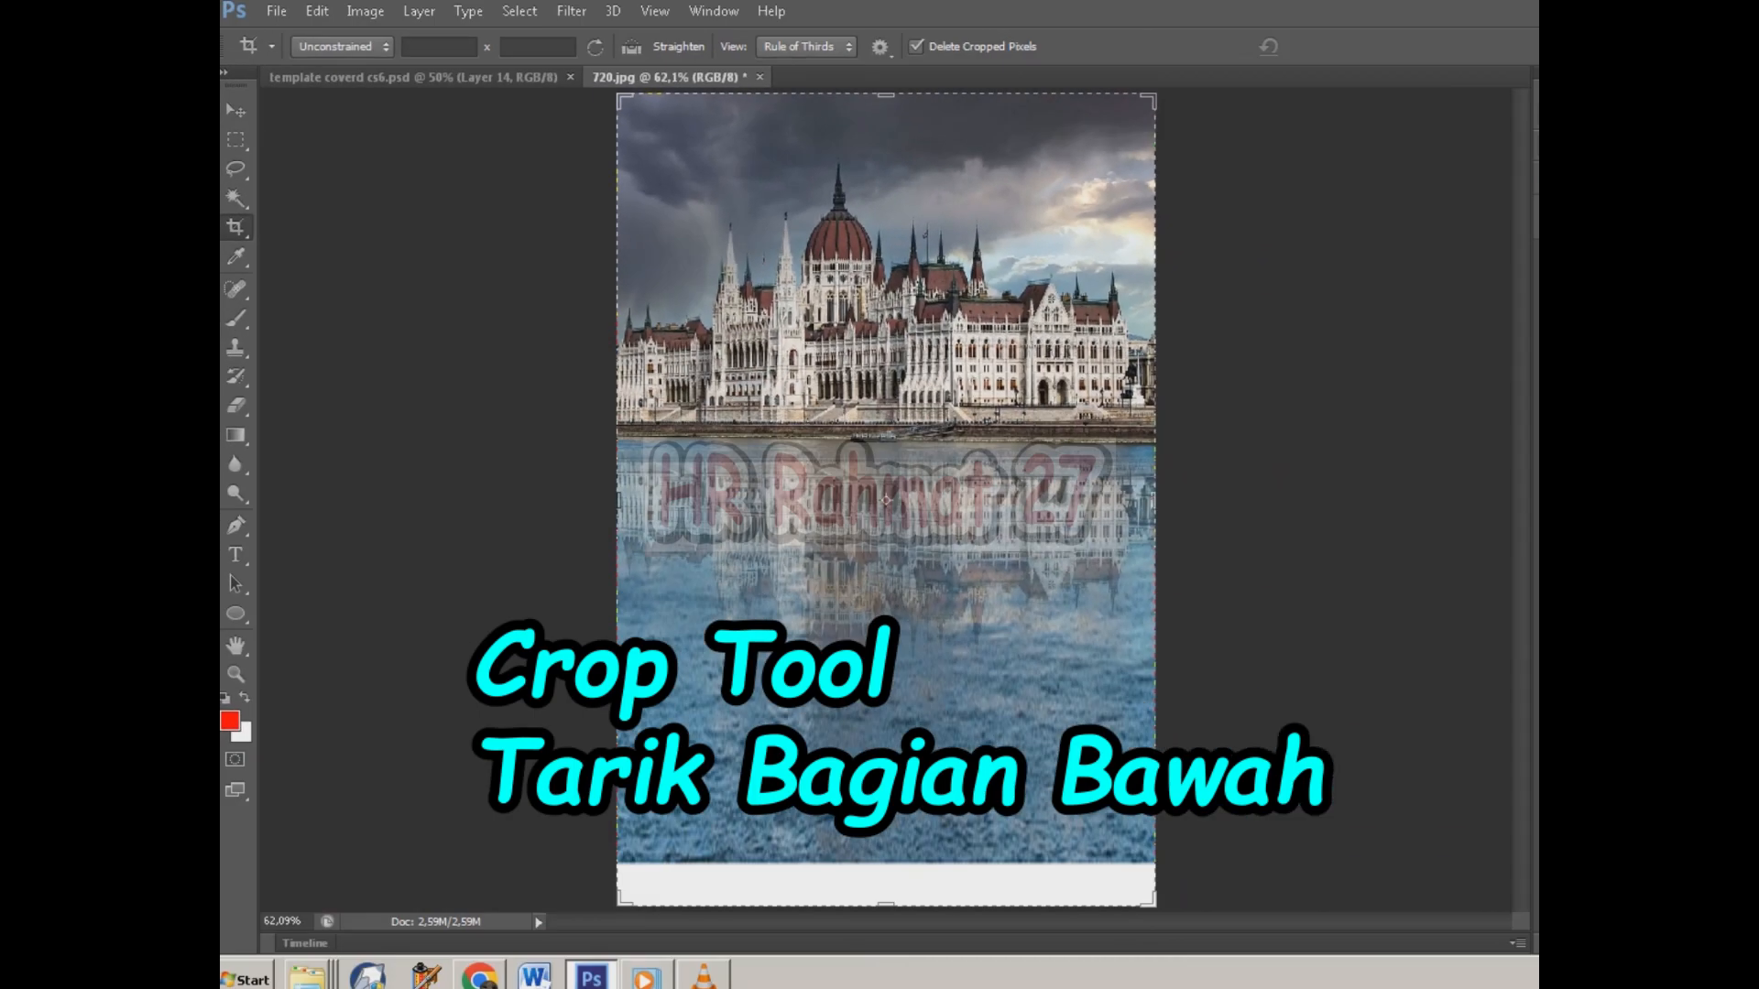
left_click_drag(886, 909, 886, 859)
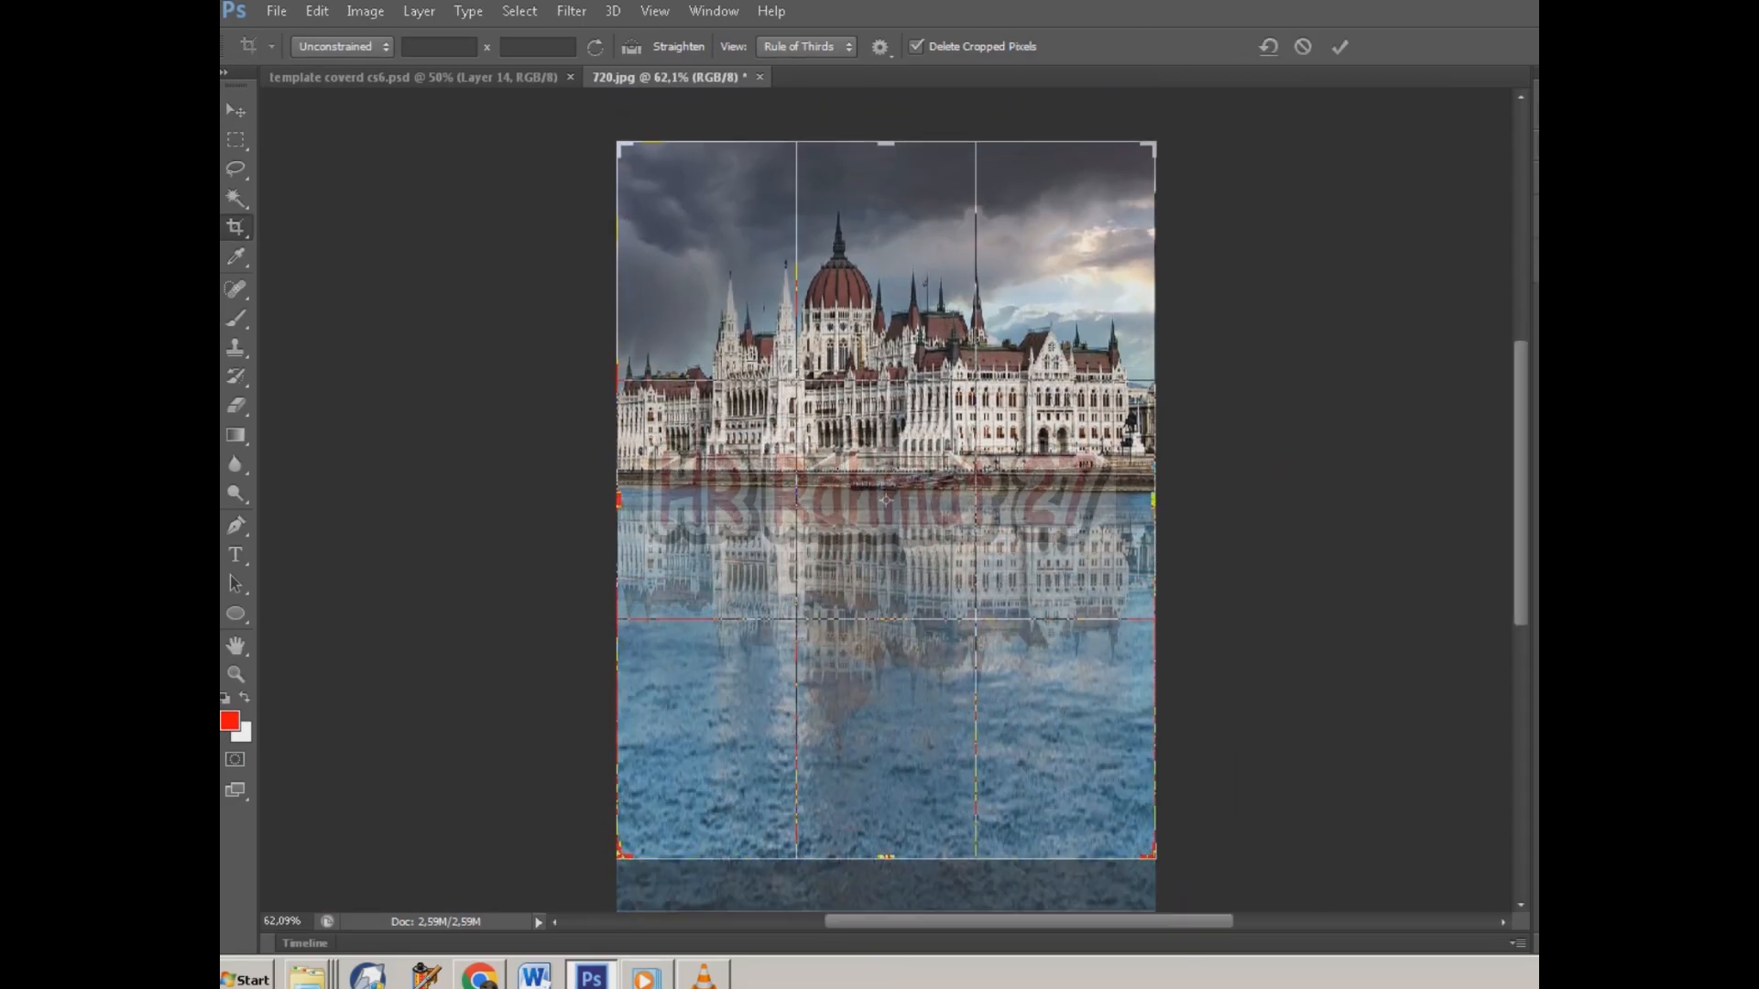
key("Return")
key("v")
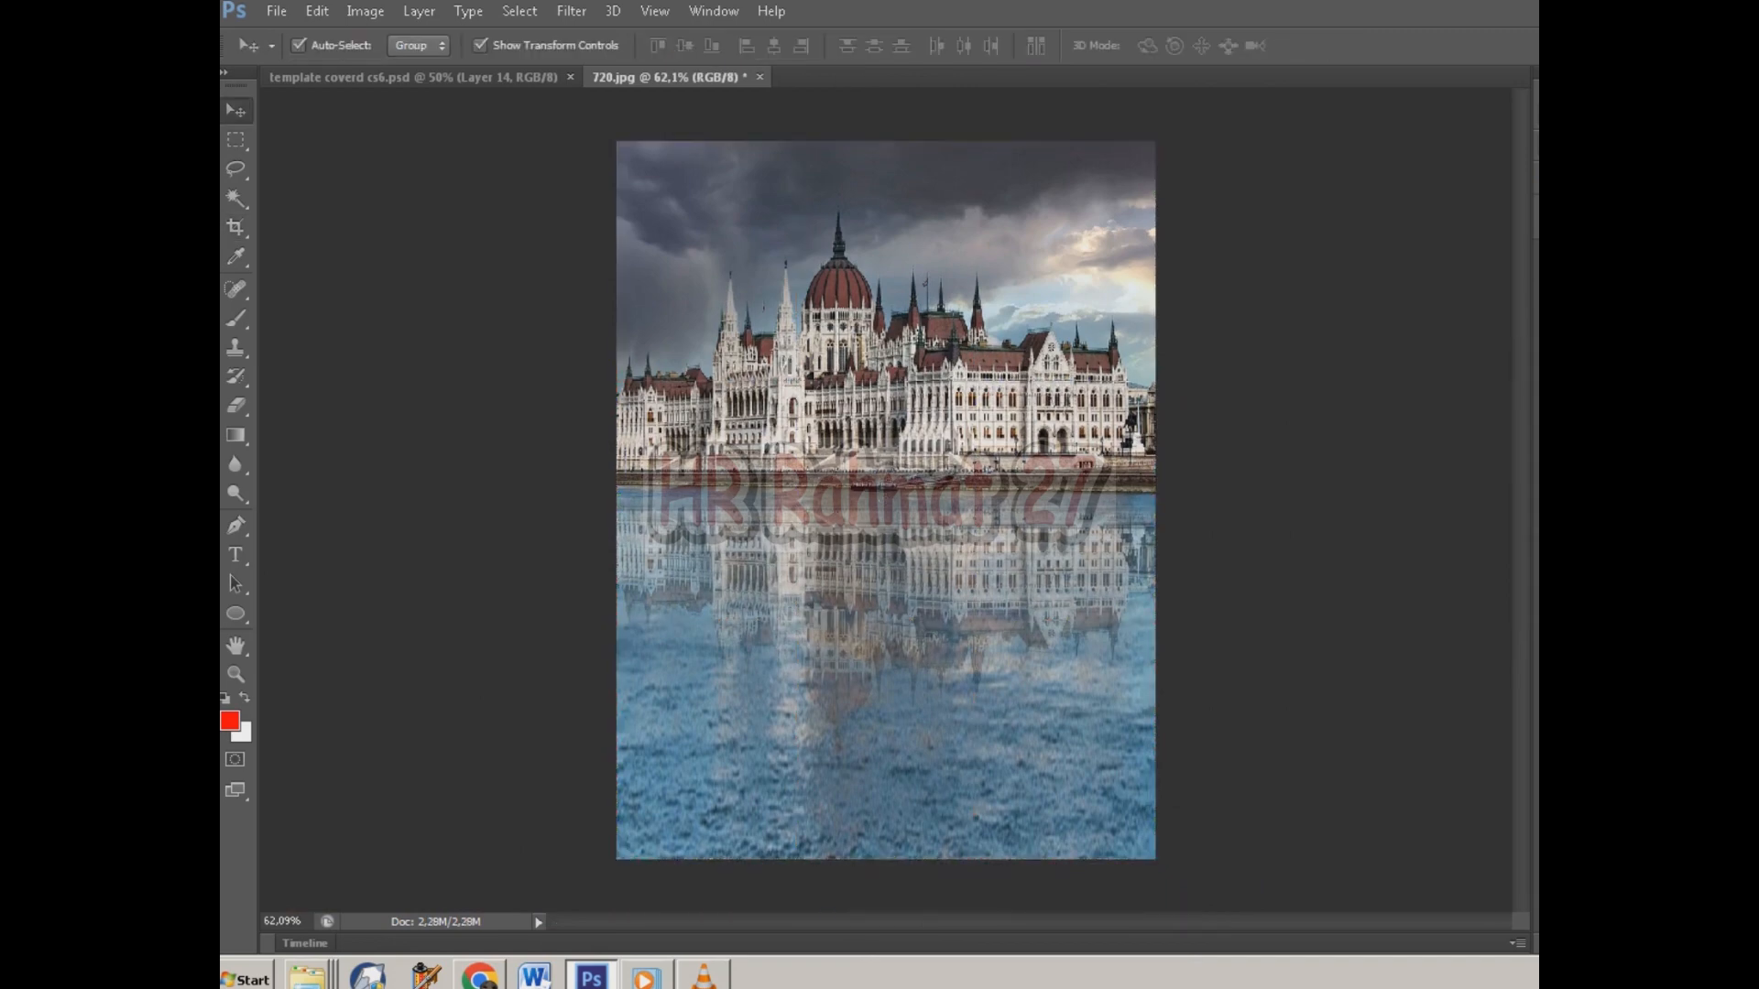
scroll(974, 515, "up", 6)
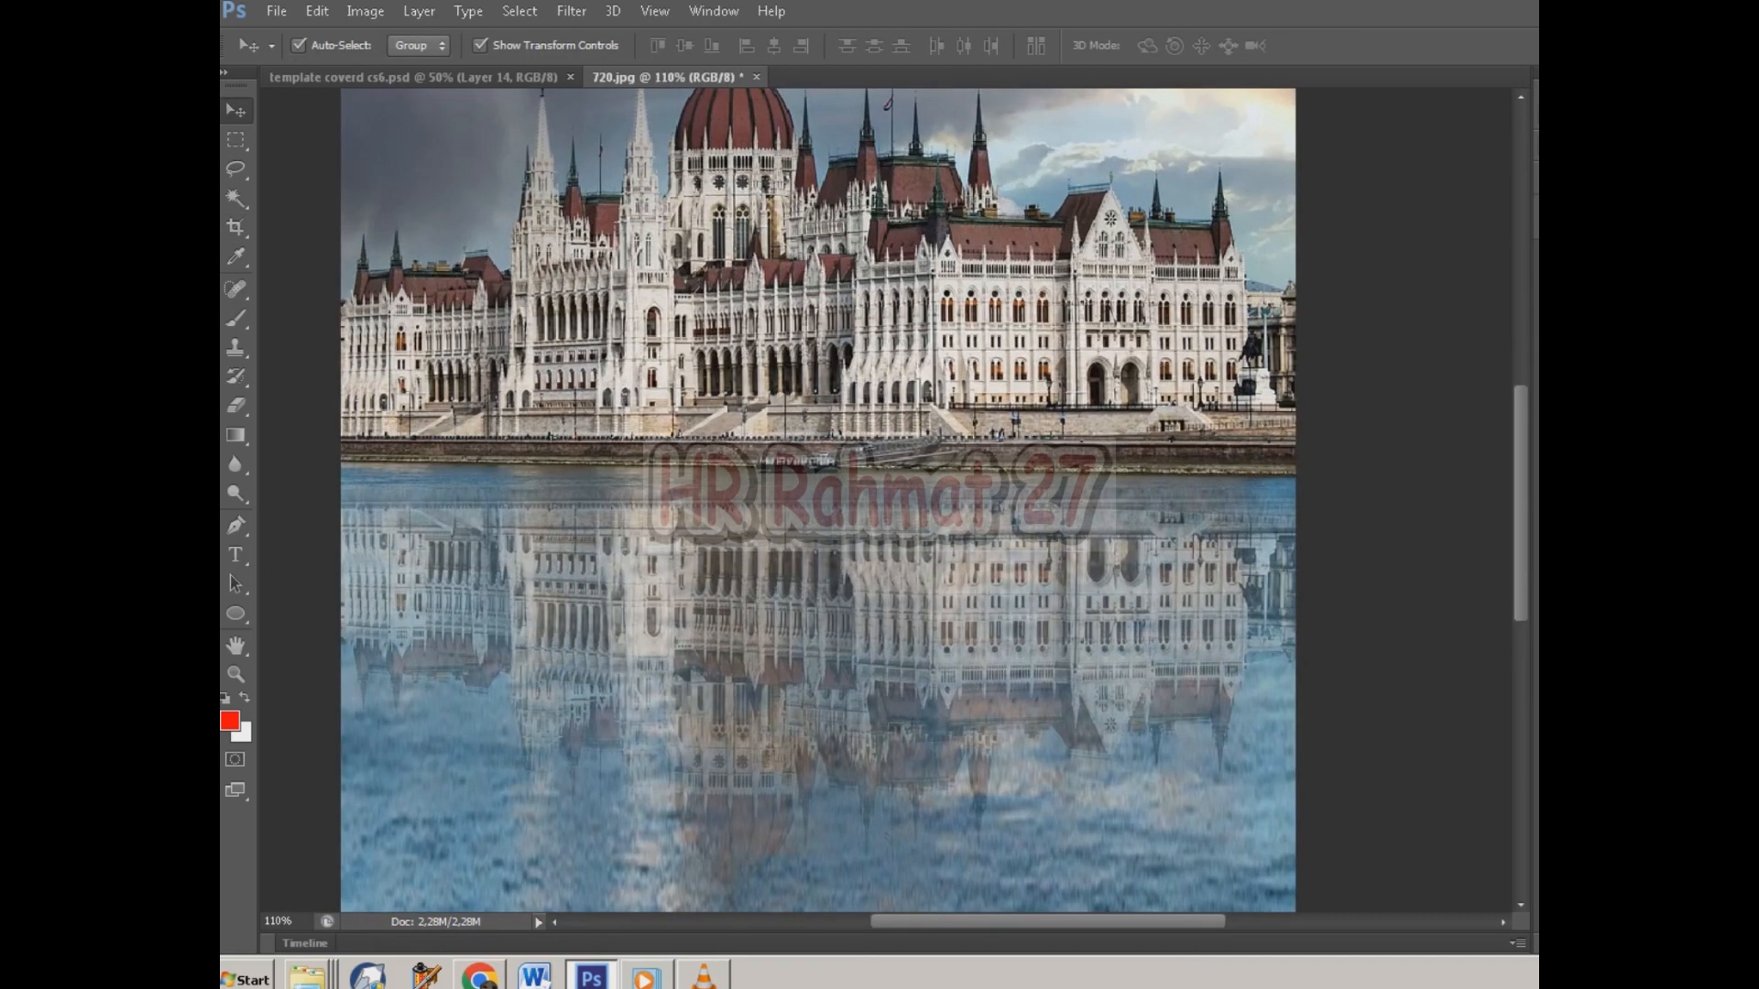
scroll(885, 515, "down", 3)
scroll(825, 526, "up", 5)
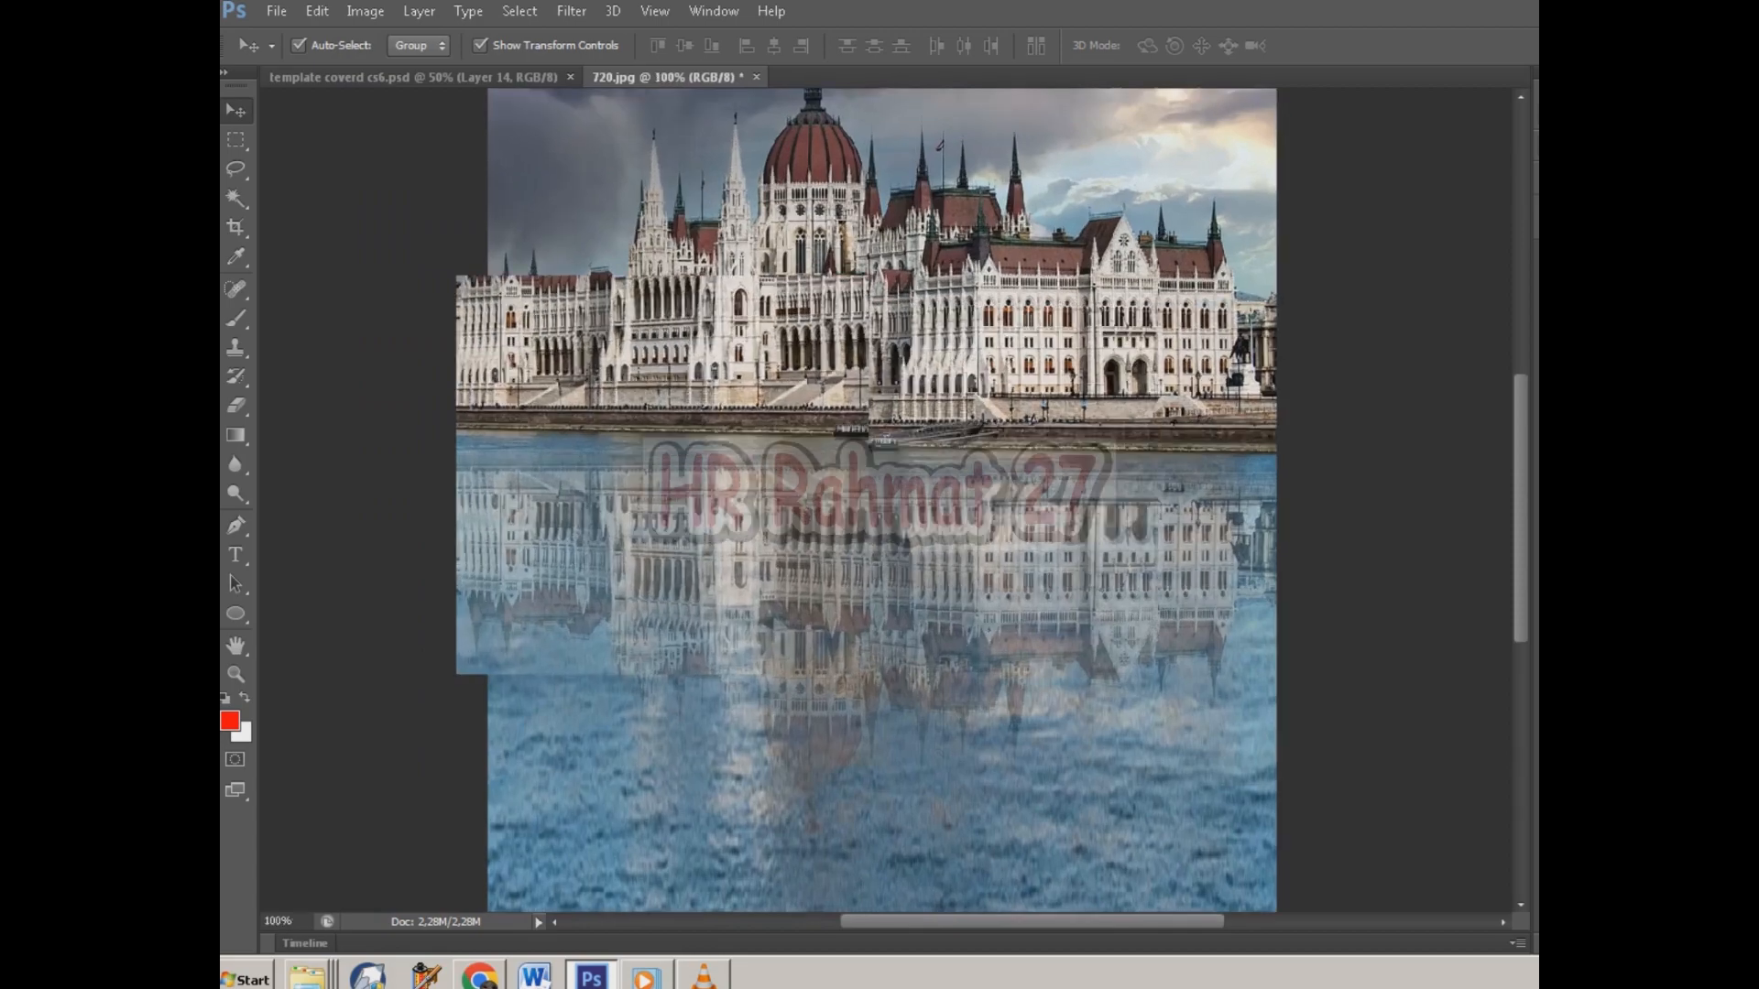
scroll(916, 501, "down", 4)
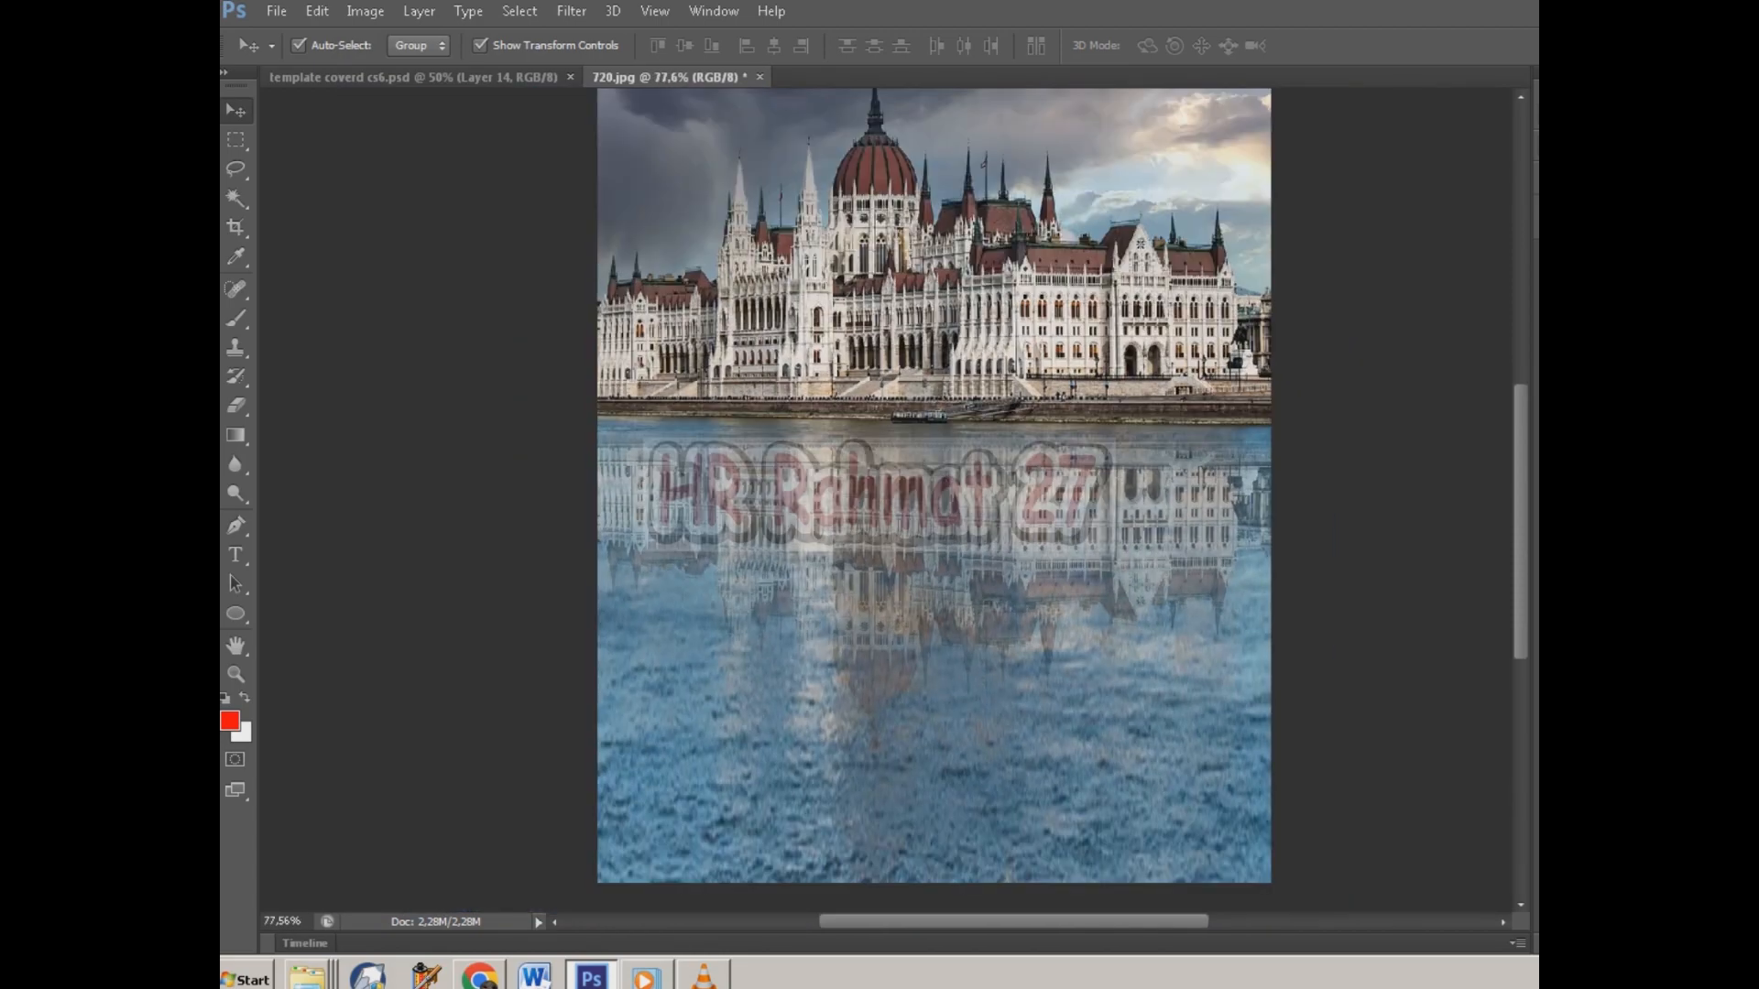